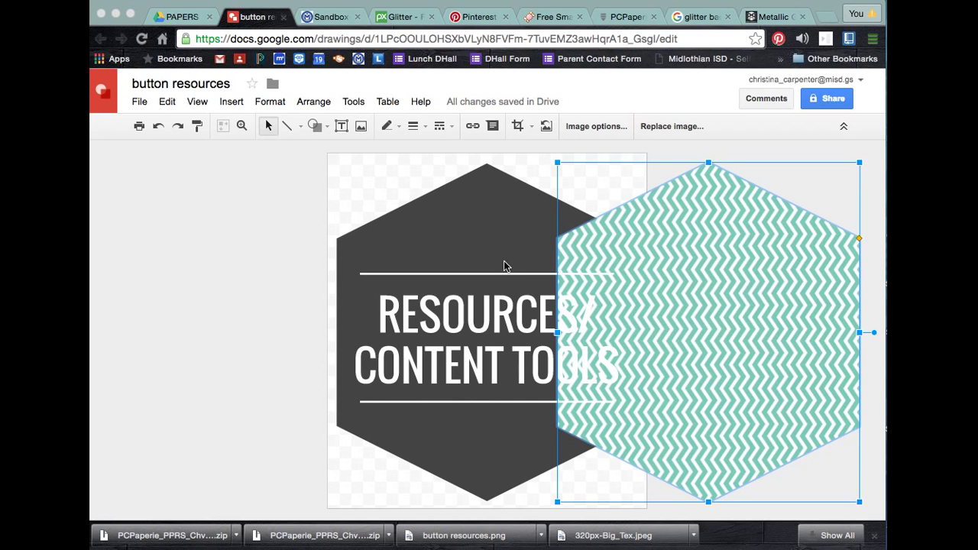
# Switch to the Sandbox-Tech Apps syllabus page in Canvas.
pyautogui.click(337, 19)
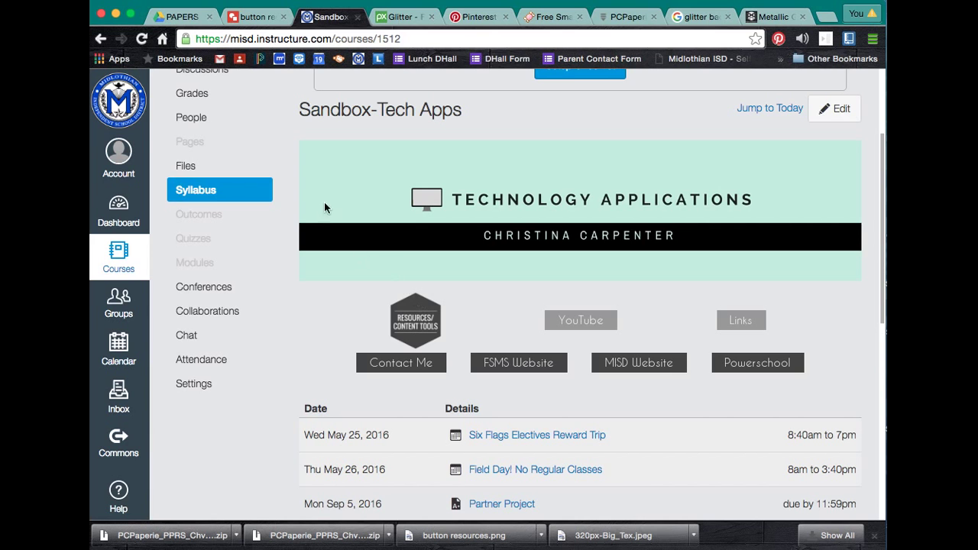
# Return to the 'button resources' drawing in Google Drawings.
pyautogui.click(252, 17)
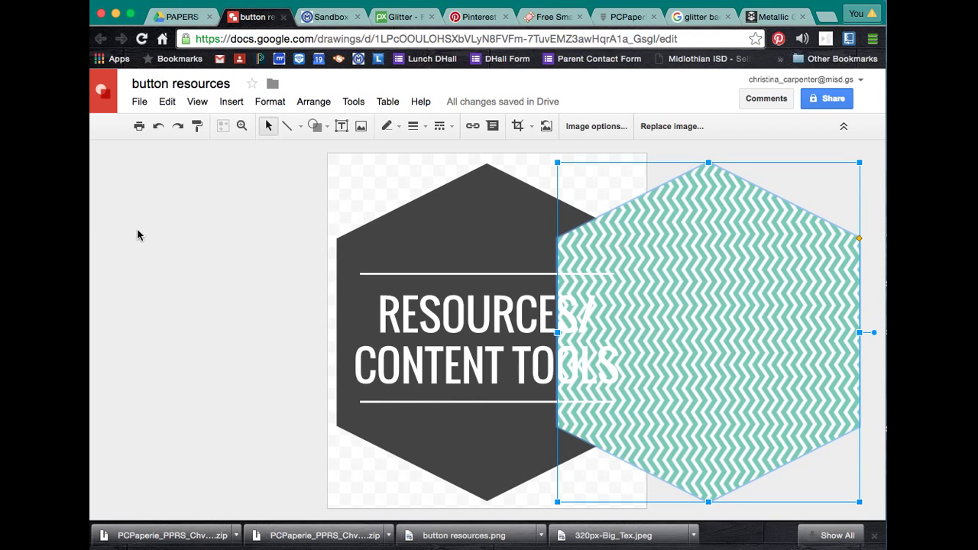
# In Drive's Canvas Creation folder, create a new Google Drawings file from the New > More menu.
pyautogui.click(182, 17)
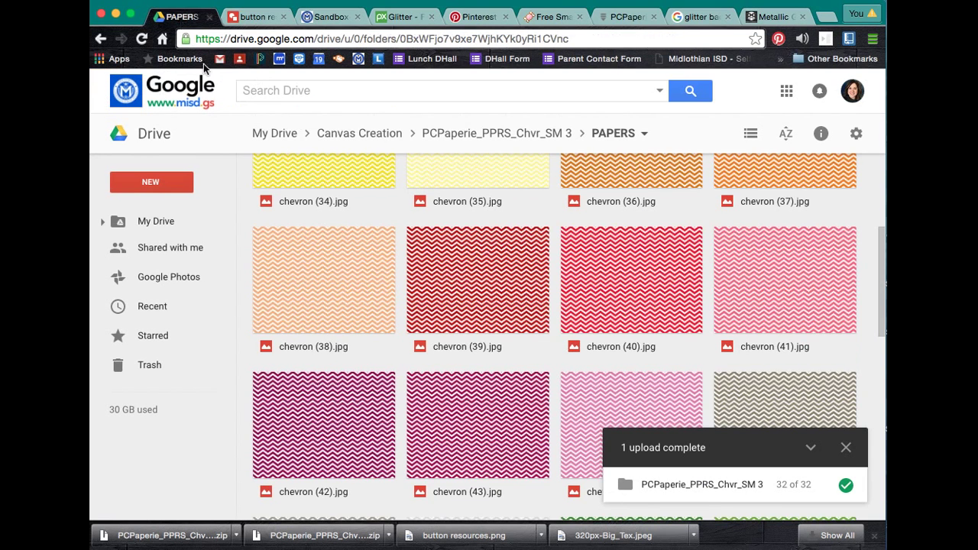
pyautogui.click(366, 141)
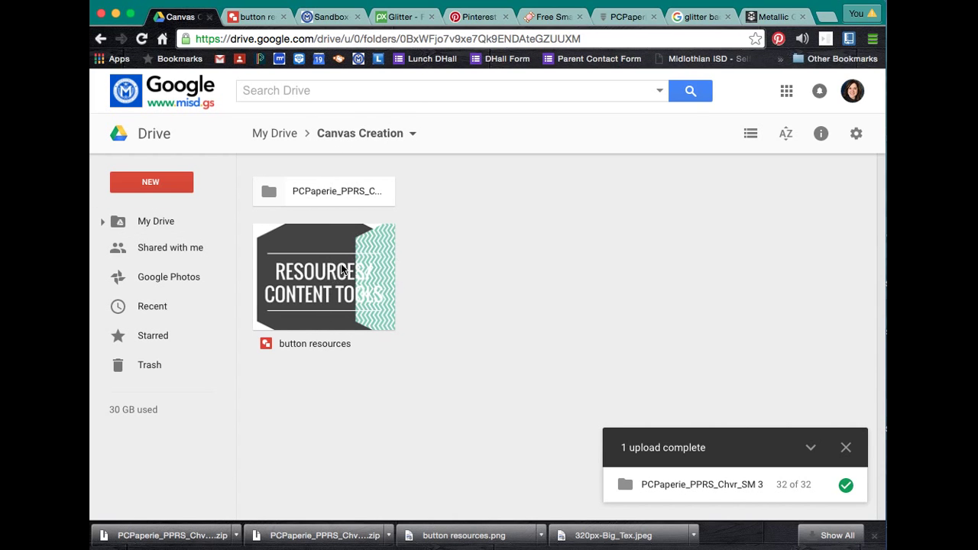
pyautogui.click(175, 183)
pyautogui.moveTo(191, 395)
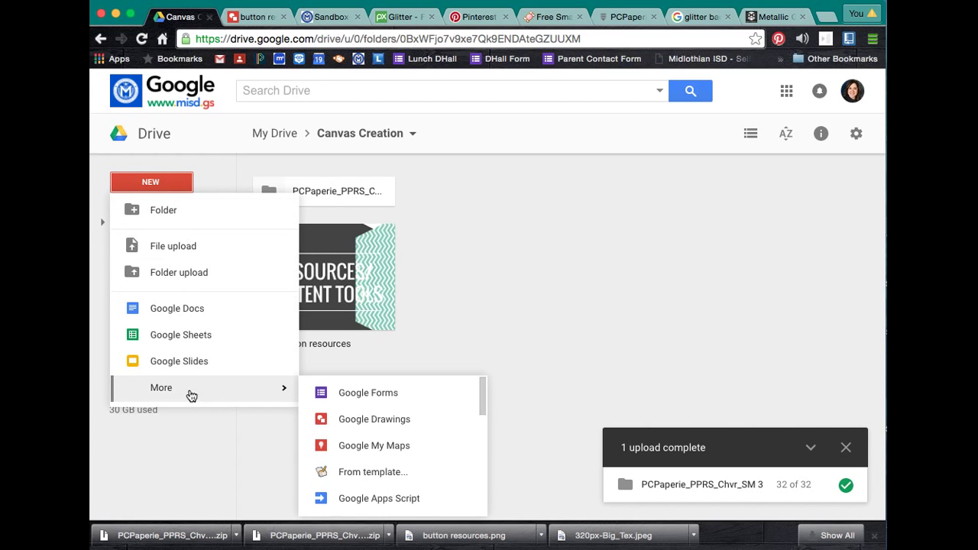
pyautogui.click(409, 420)
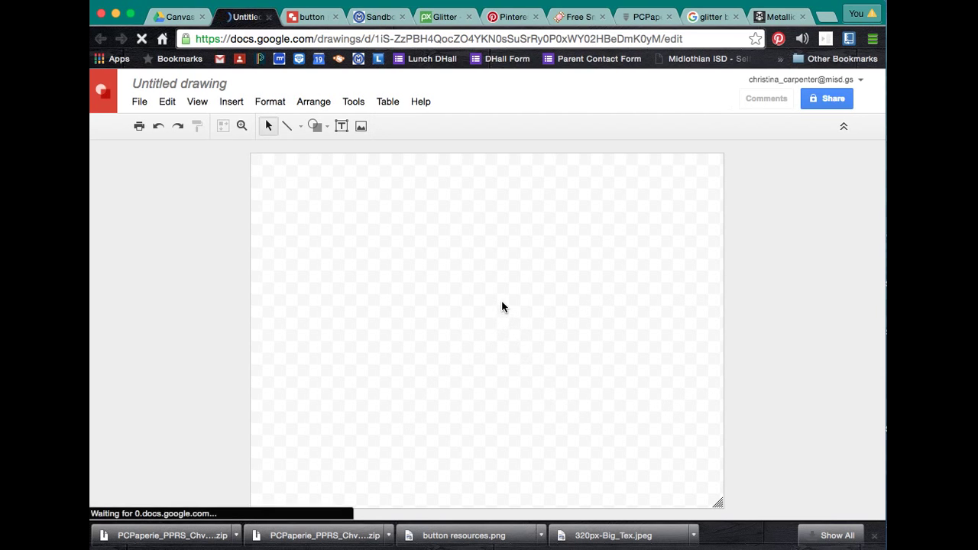
# Title the untitled drawing 'Button - YouTube'.
pyautogui.click(194, 81)
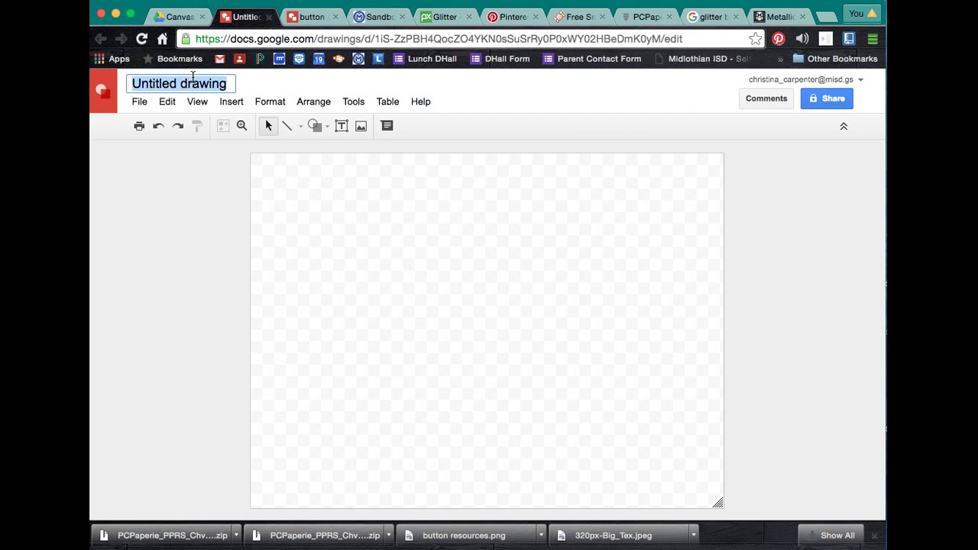
pyautogui.write('Canb')
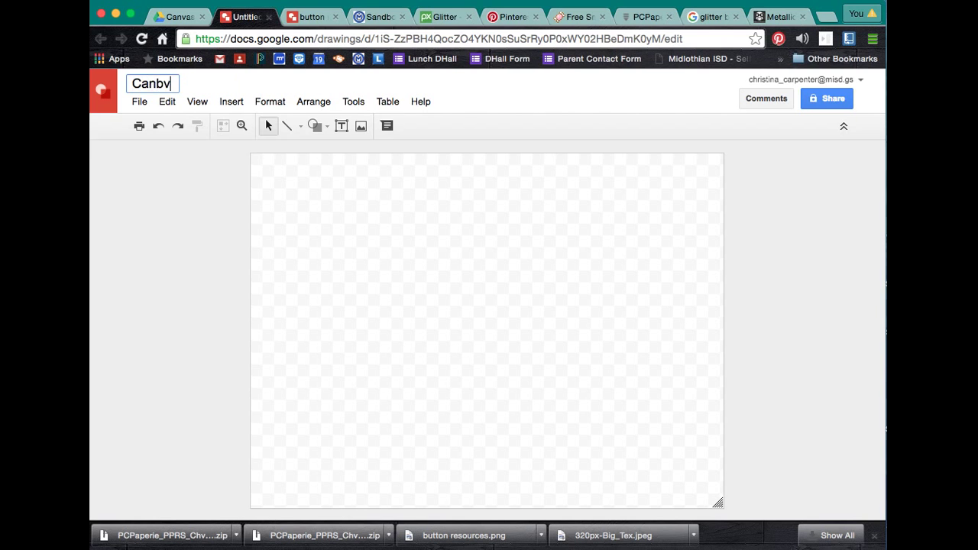
pyautogui.press('BackSpace')
pyautogui.write('vas Button')
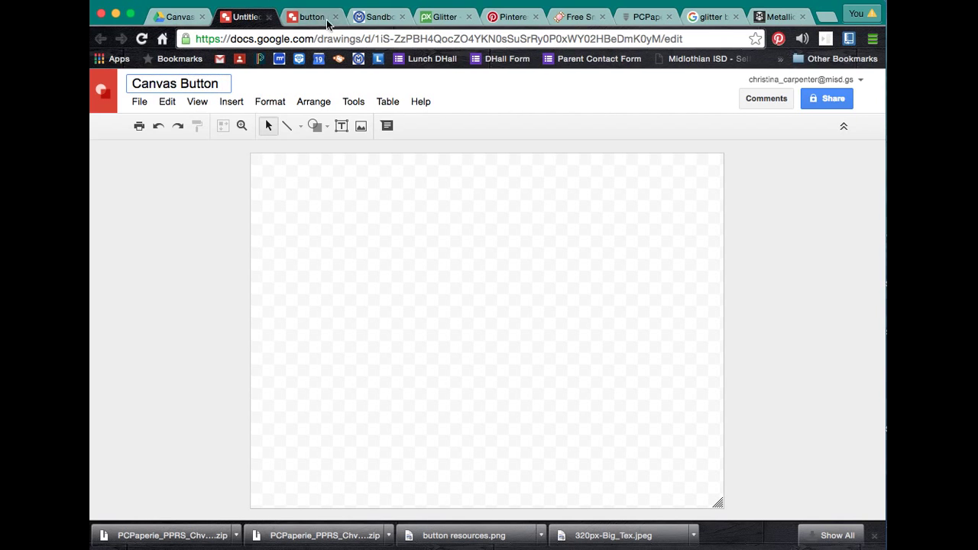
pyautogui.press('BackSpace')
pyautogui.press('BackSpace')
pyautogui.press('BackSpace')
pyautogui.press('BackSpace')
pyautogui.press('BackSpace')
pyautogui.press('BackSpace')
pyautogui.press('BackSpace')
pyautogui.press('BackSpace')
pyautogui.press('BackSpace')
pyautogui.press('BackSpace')
pyautogui.press('BackSpace')
pyautogui.press('BackSpace')
pyautogui.press('BackSpace')
pyautogui.press('BackSpace')
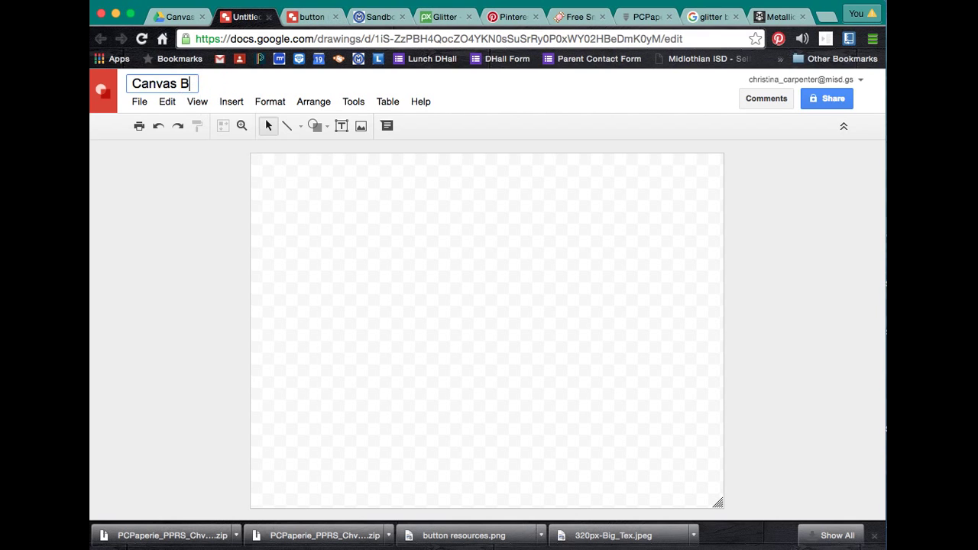
pyautogui.write('Button -')
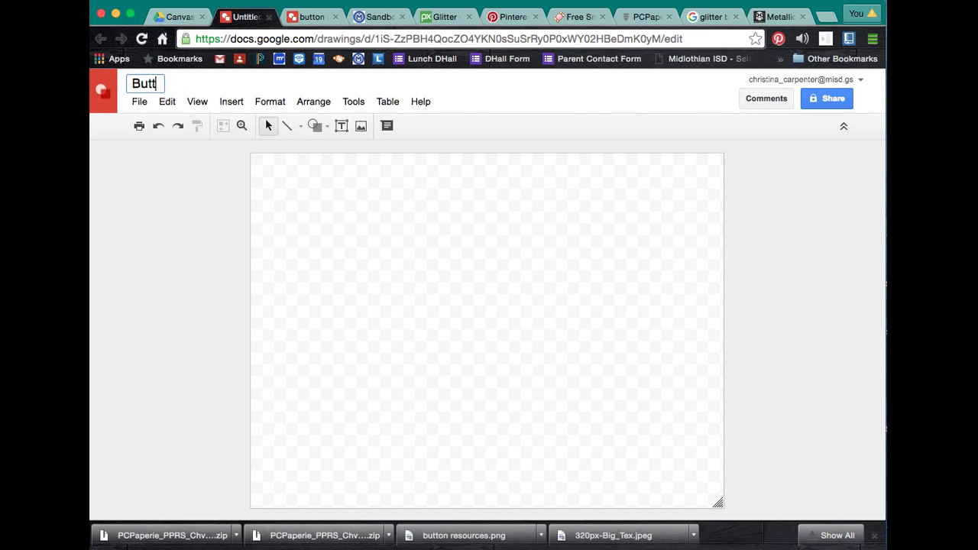
pyautogui.click(377, 20)
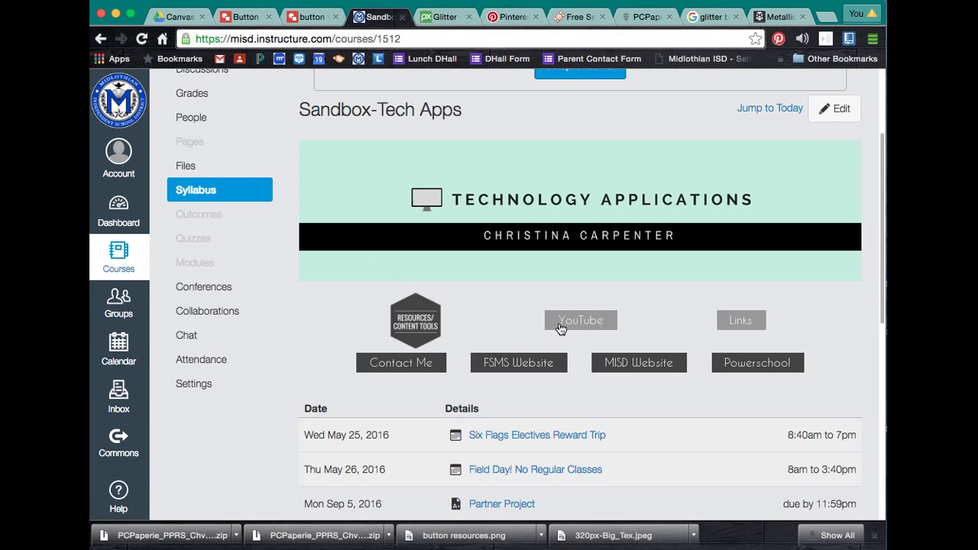
pyautogui.click(254, 24)
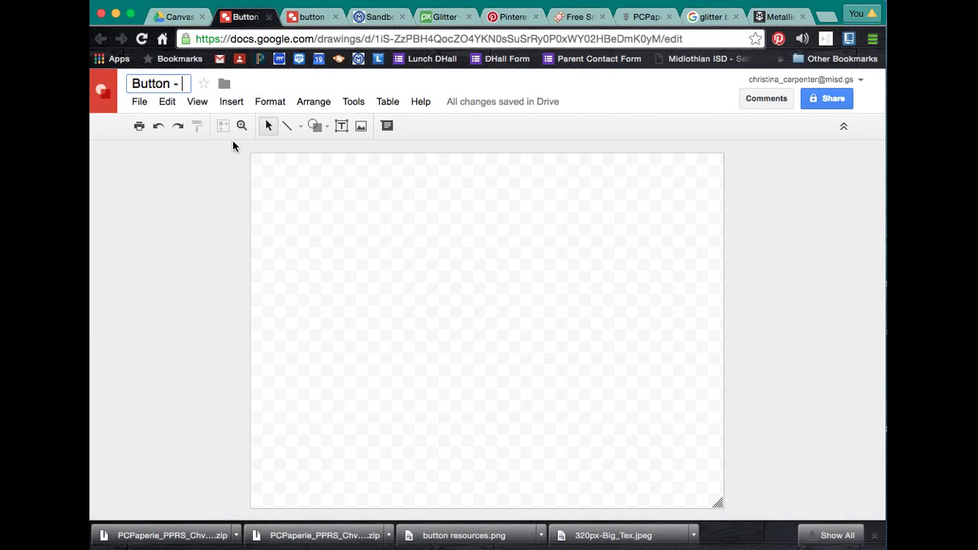
pyautogui.write('YouTube')
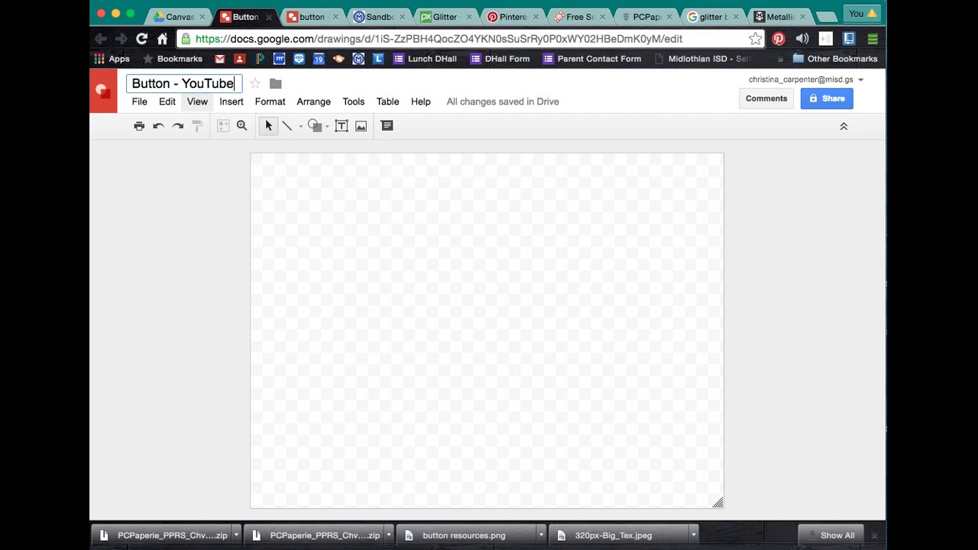
pyautogui.press('Return')
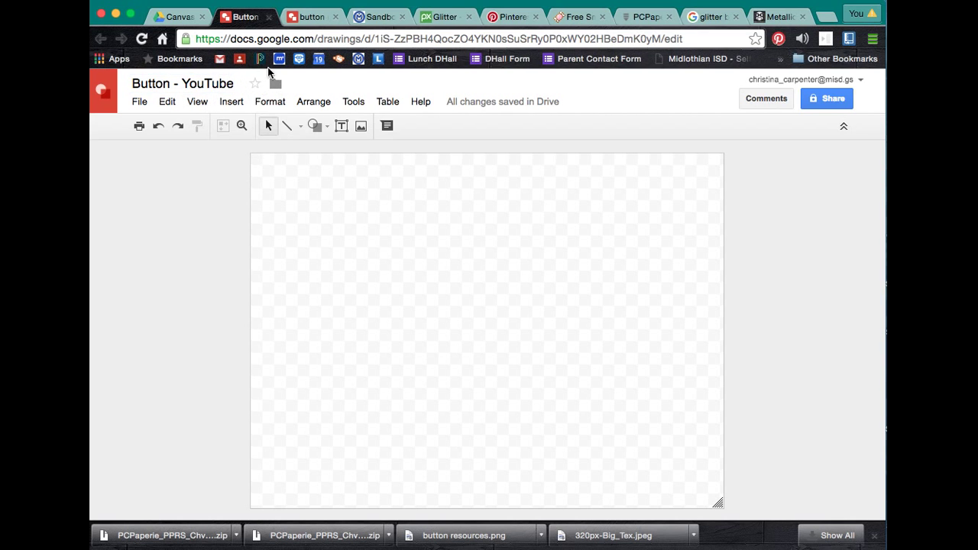
# Read the Resources/Content Tools image size (about 83 x 91) in the syllabus editor, then return to the drawing.
pyautogui.click(373, 21)
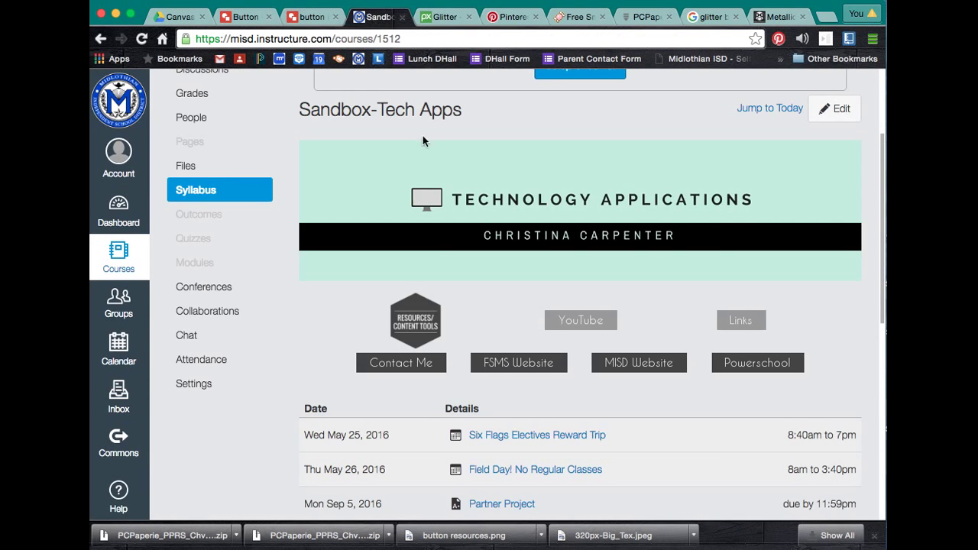
pyautogui.click(834, 108)
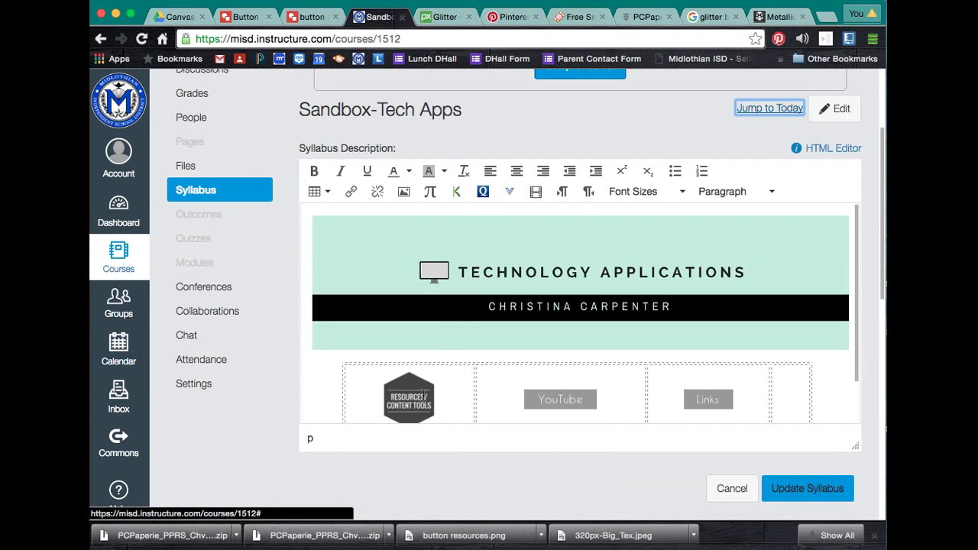
pyautogui.click(424, 399)
pyautogui.scroll(-3, 432, 392)
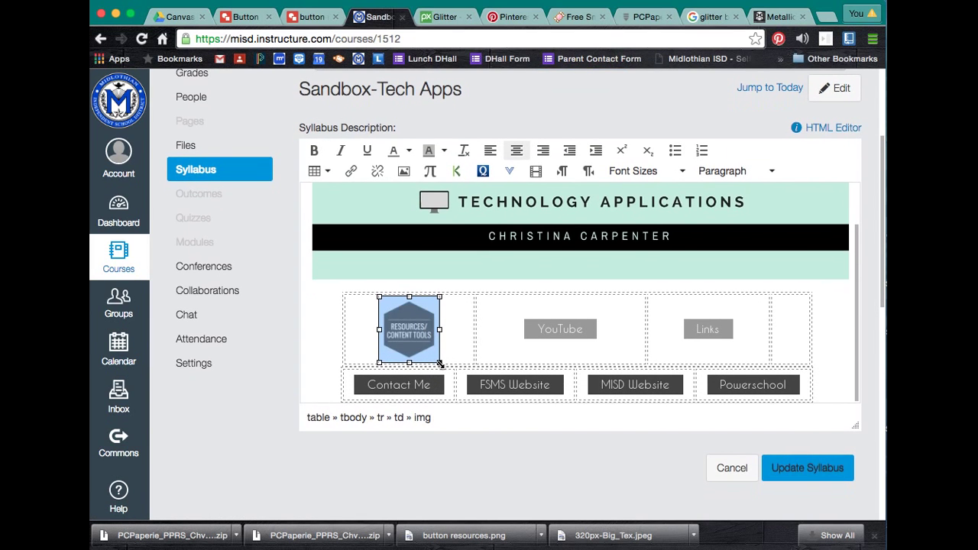
pyautogui.moveTo(440, 364); pyautogui.dragTo(439, 366)
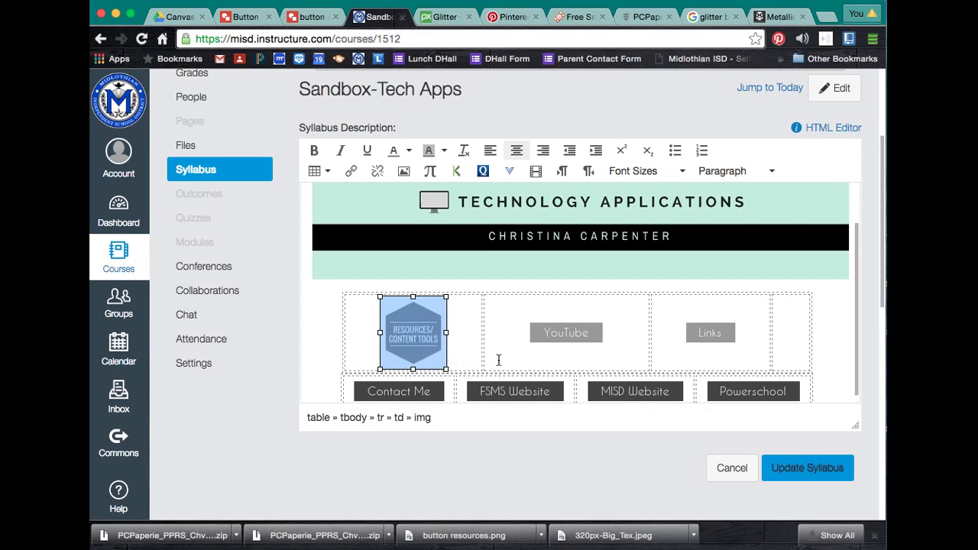
pyautogui.click(243, 17)
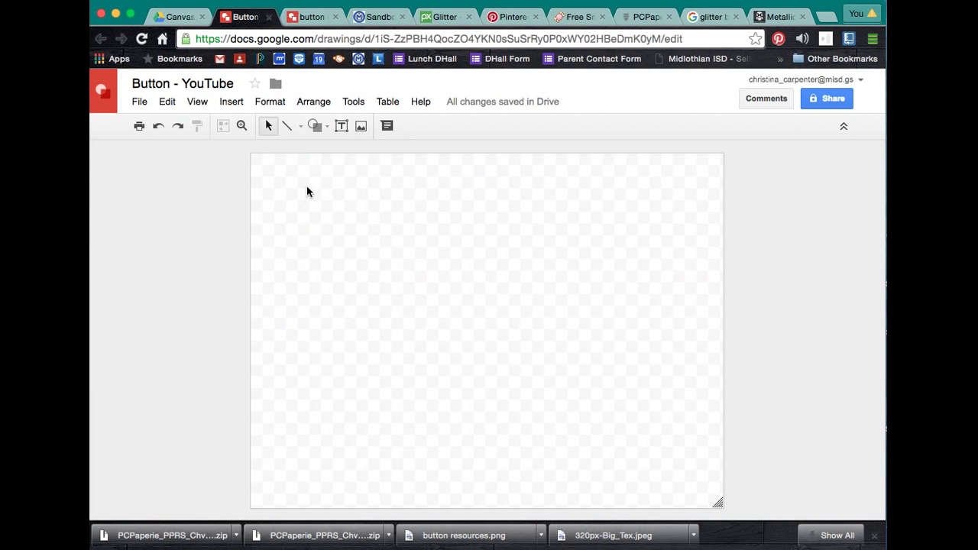
# Set a custom page size in Page setup: 80 x 80 pixels, replacing 960 x 720.
pyautogui.click(140, 103)
pyautogui.click(213, 421)
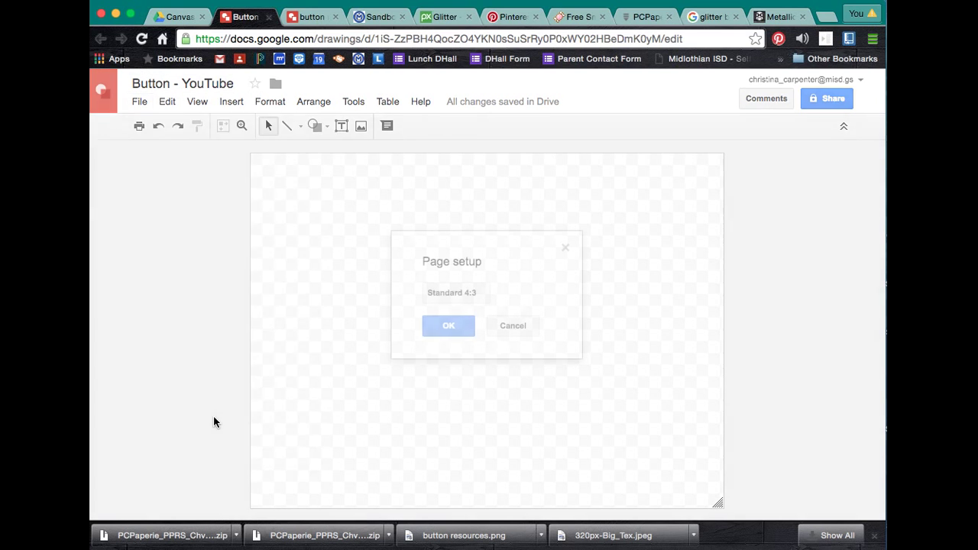
pyautogui.click(475, 293)
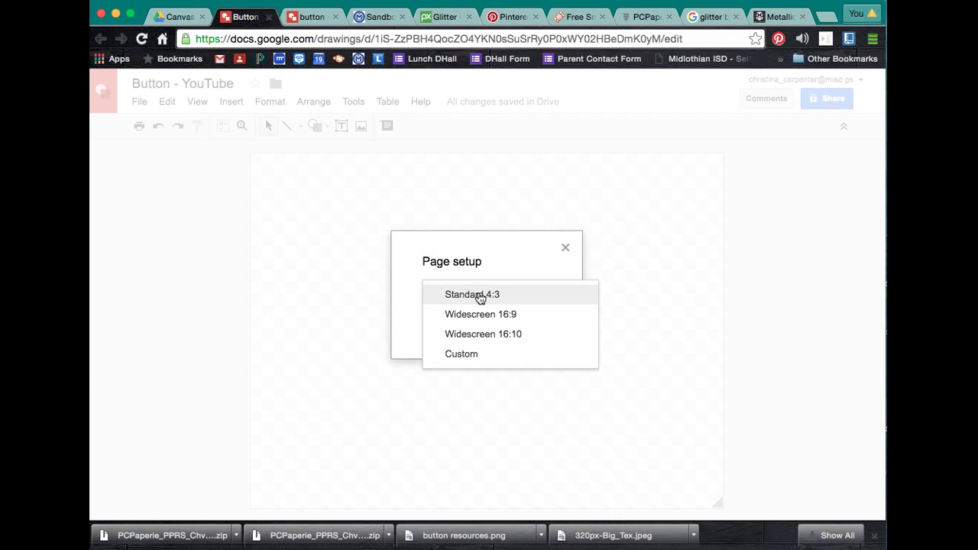
pyautogui.click(462, 355)
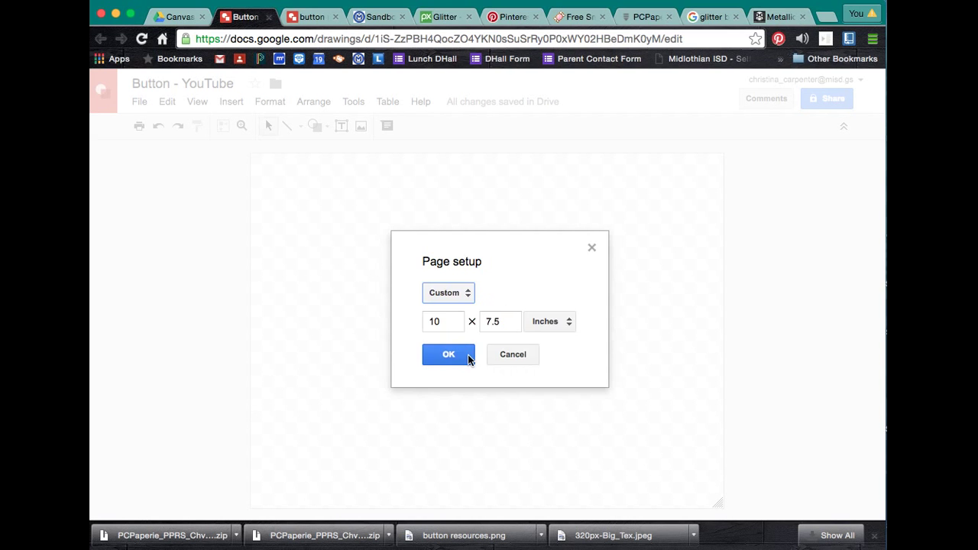
pyautogui.click(560, 324)
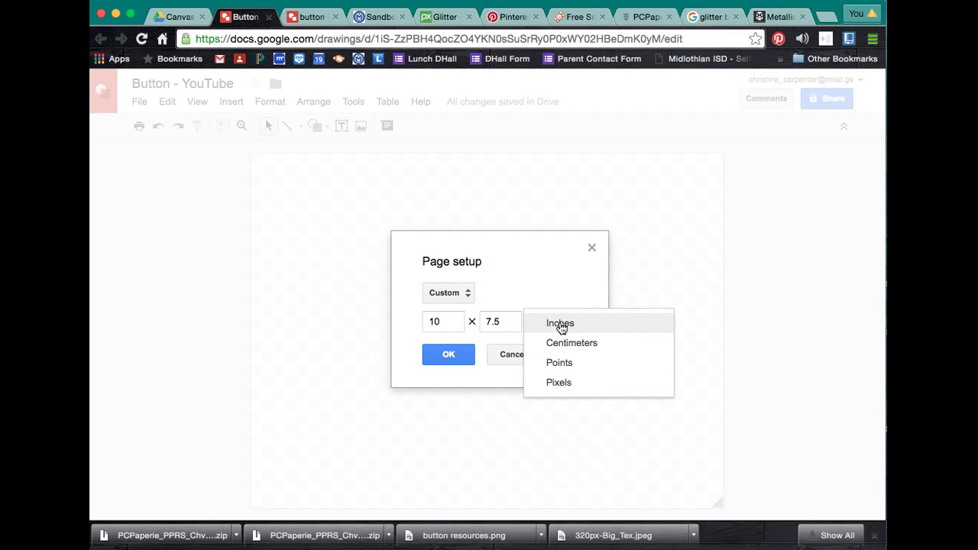
pyautogui.click(557, 385)
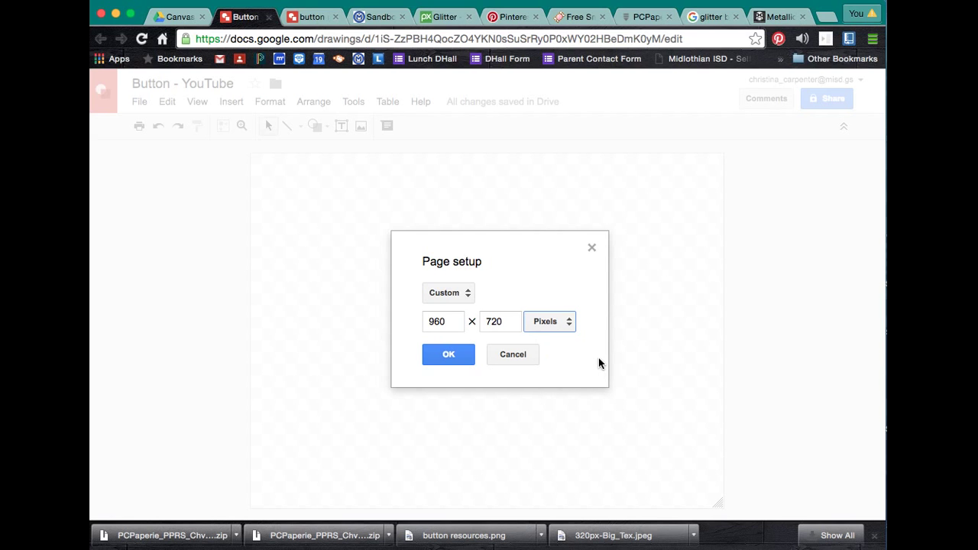
pyautogui.click(453, 321)
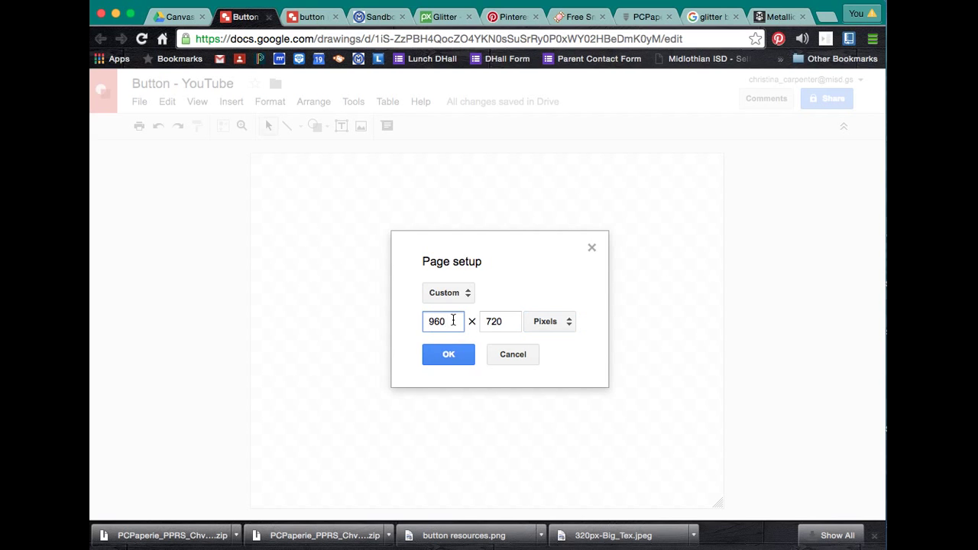
pyautogui.moveTo(452, 321); pyautogui.dragTo(398, 313)
pyautogui.write('80')
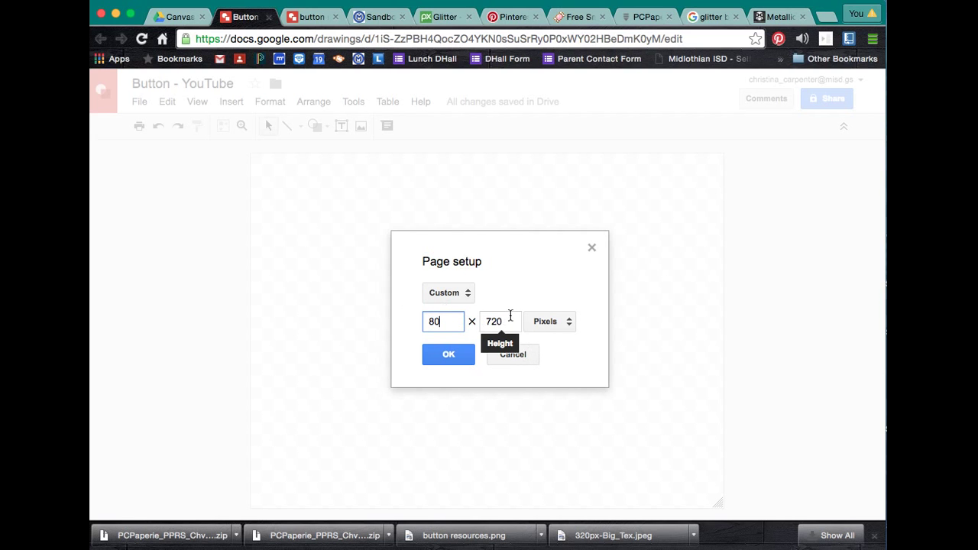
pyautogui.click(509, 320)
pyautogui.moveTo(504, 321); pyautogui.dragTo(476, 321)
pyautogui.write('80')
pyautogui.press('Return')
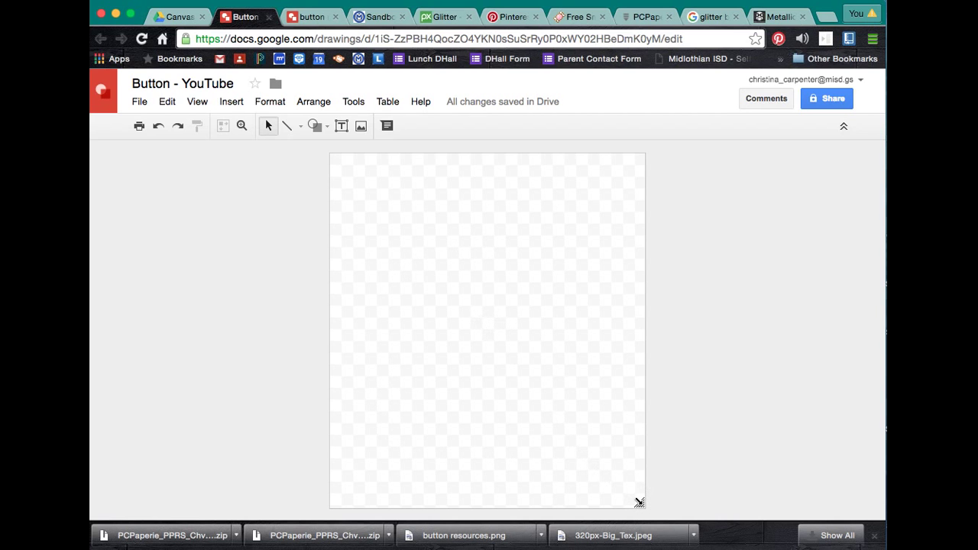
# Widen the page area around the canvas, then pick the Oval shape from the Shapes menu.
pyautogui.moveTo(640, 502); pyautogui.dragTo(624, 489)
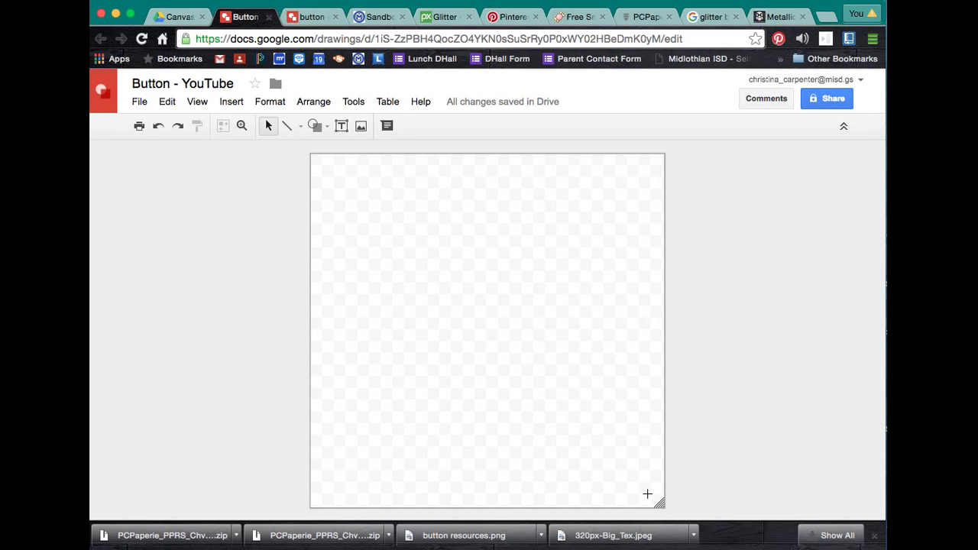
pyautogui.click(646, 495)
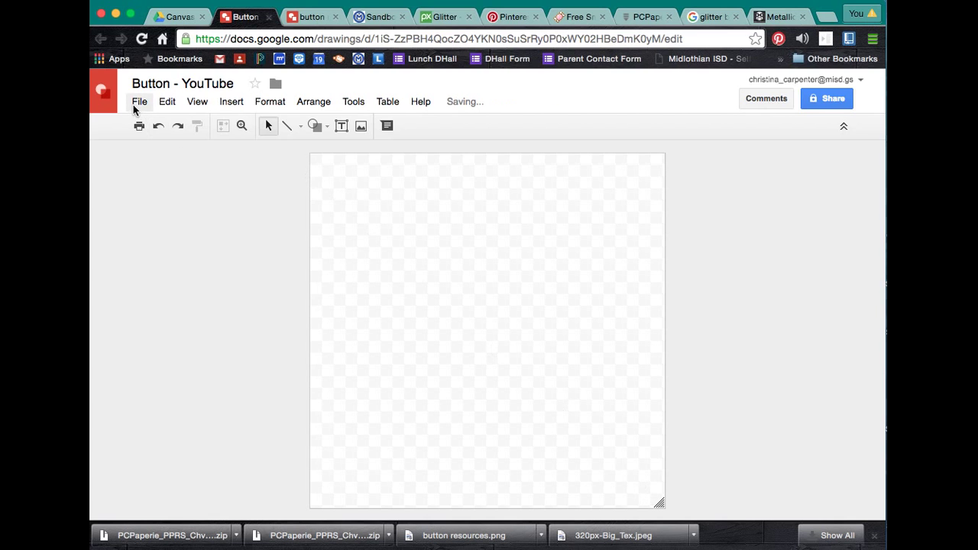
pyautogui.click(324, 126)
pyautogui.moveTo(341, 166)
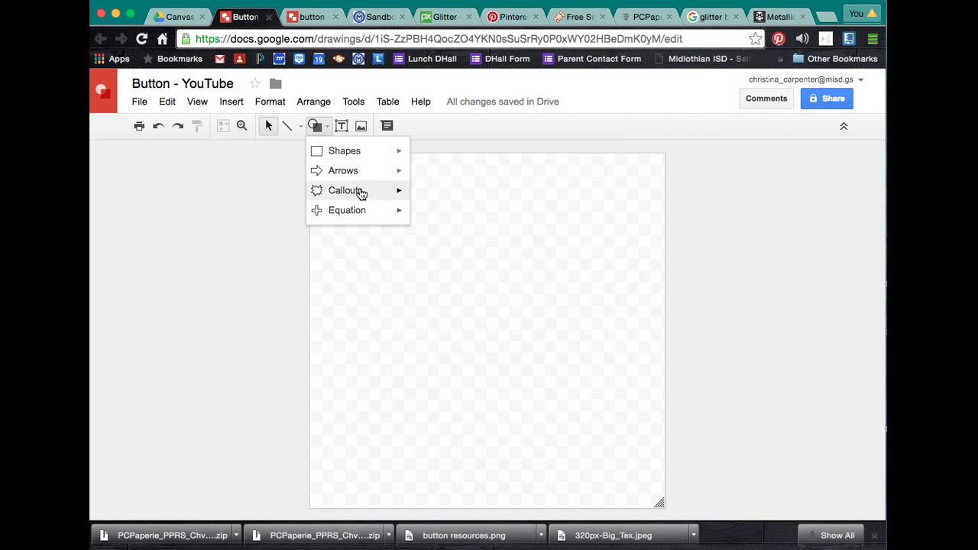
pyautogui.moveTo(361, 194)
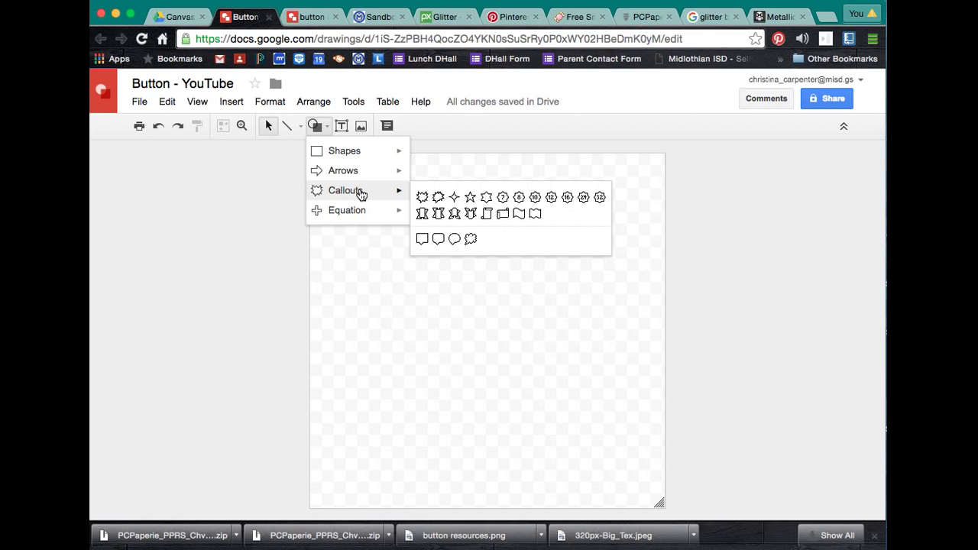
pyautogui.moveTo(365, 212)
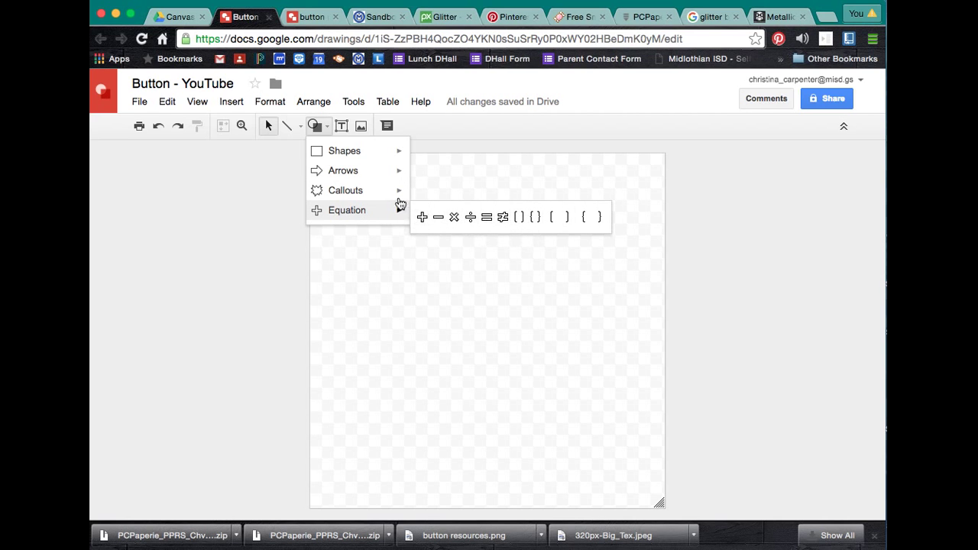
pyautogui.moveTo(374, 152)
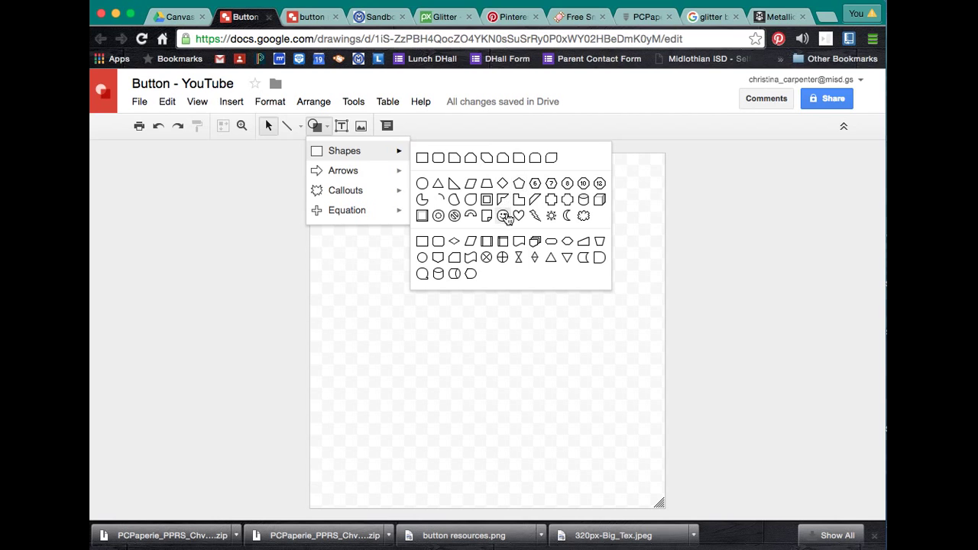
pyautogui.click(424, 184)
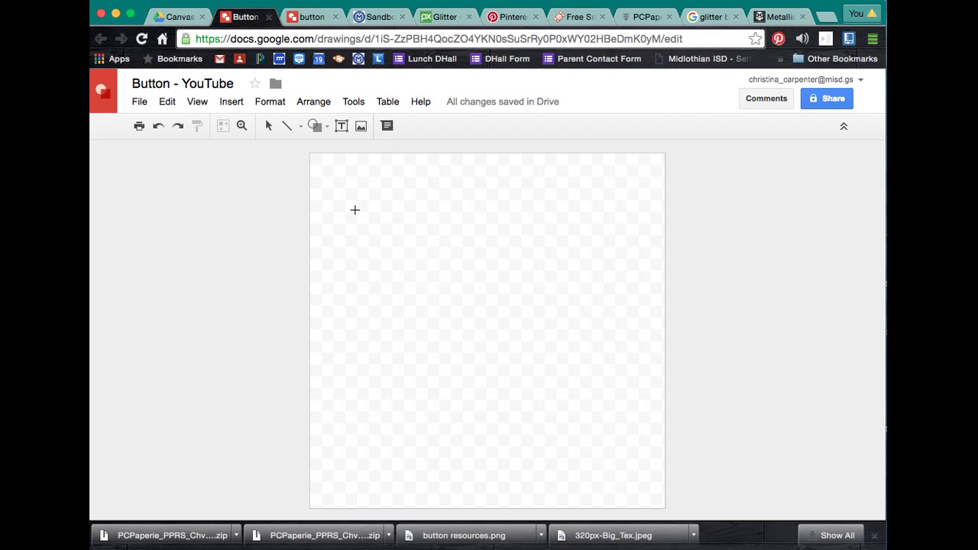
# Draw an oval, enlarge it into a circle filling most of the 80 x 80 canvas, and centre it.
pyautogui.moveTo(355, 210); pyautogui.dragTo(646, 500)
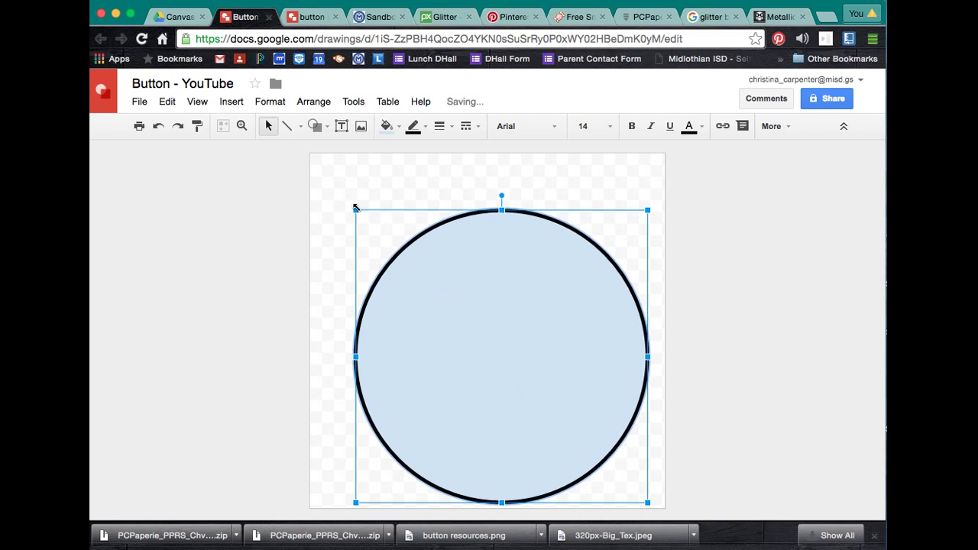
pyautogui.moveTo(356, 208); pyautogui.dragTo(345, 181)
pyautogui.moveTo(481, 270); pyautogui.dragTo(480, 264)
pyautogui.moveTo(646, 175); pyautogui.dragTo(654, 168)
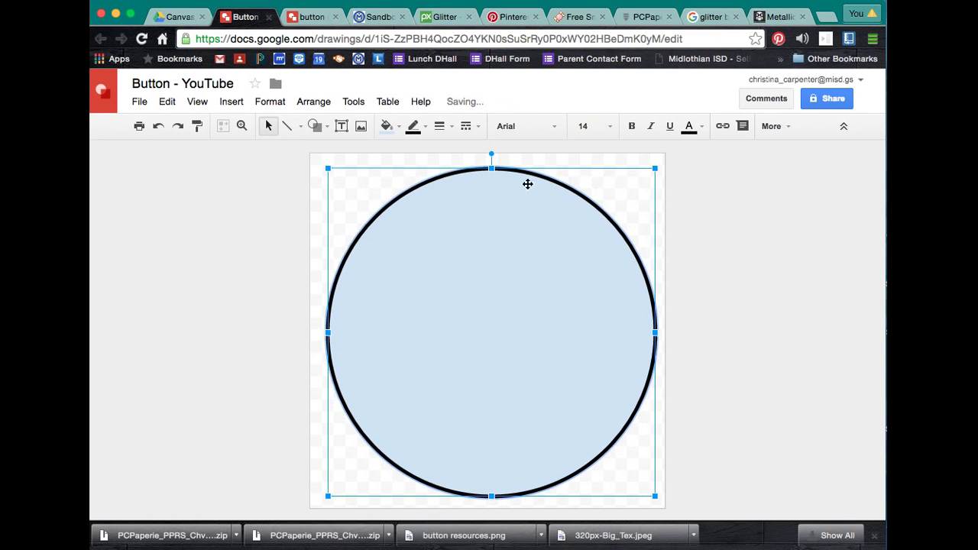
pyautogui.moveTo(327, 168); pyautogui.dragTo(316, 157)
pyautogui.moveTo(465, 264); pyautogui.dragTo(466, 275)
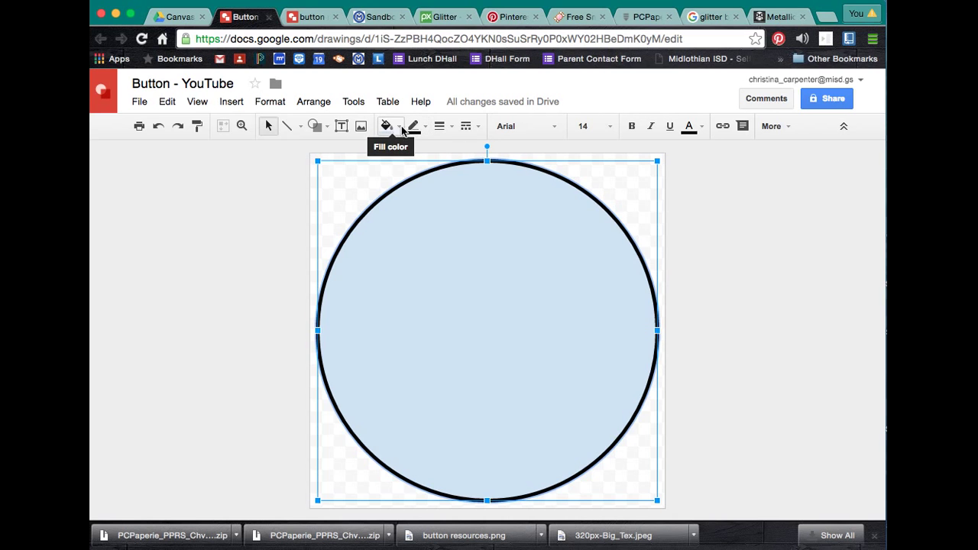
# Fill the circle dark grey and set its line colour to Transparent.
pyautogui.click(264, 203)
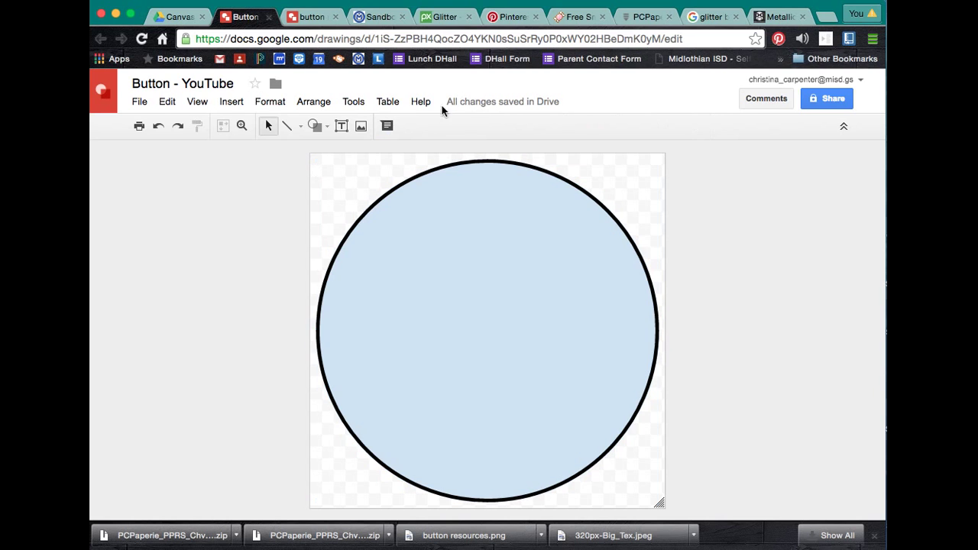
pyautogui.click(424, 226)
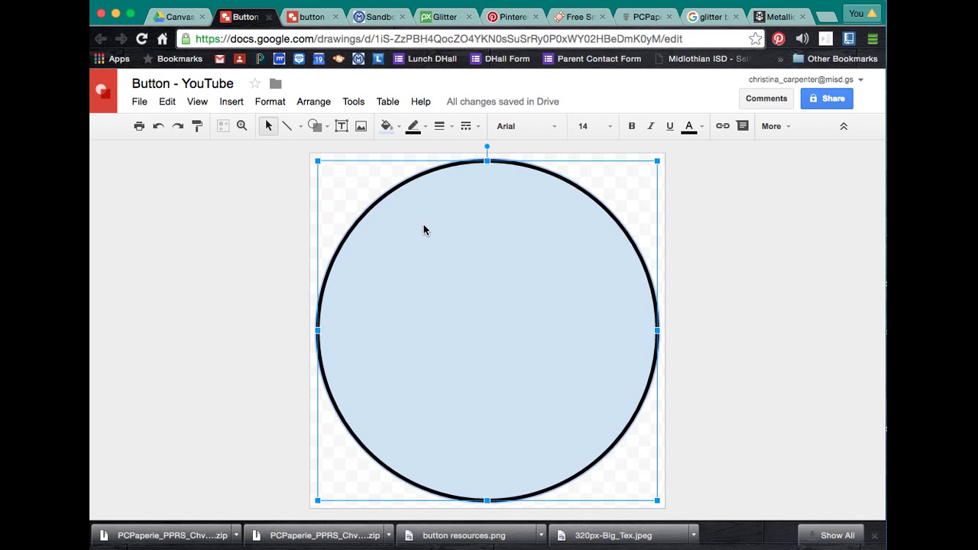
pyautogui.click(390, 128)
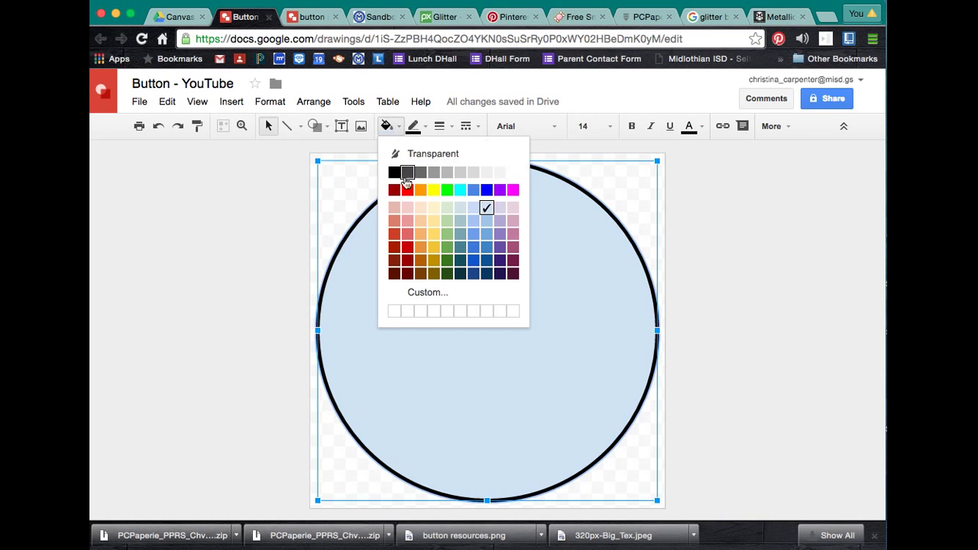
pyautogui.click(421, 172)
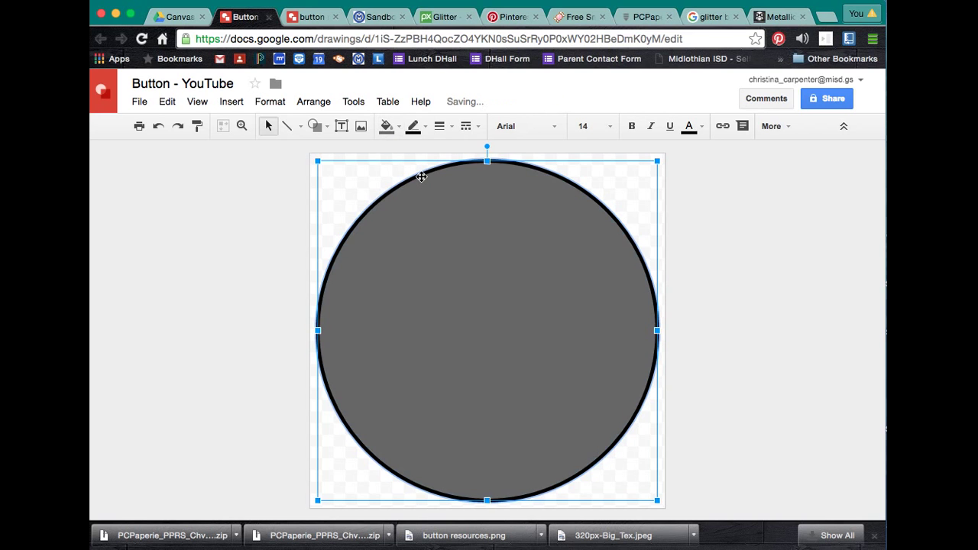
pyautogui.click(413, 127)
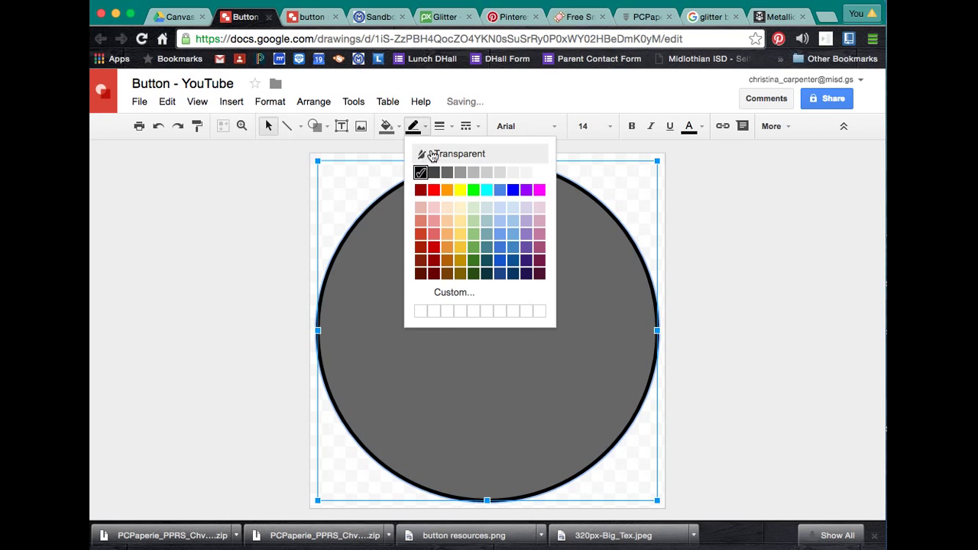
pyautogui.click(484, 157)
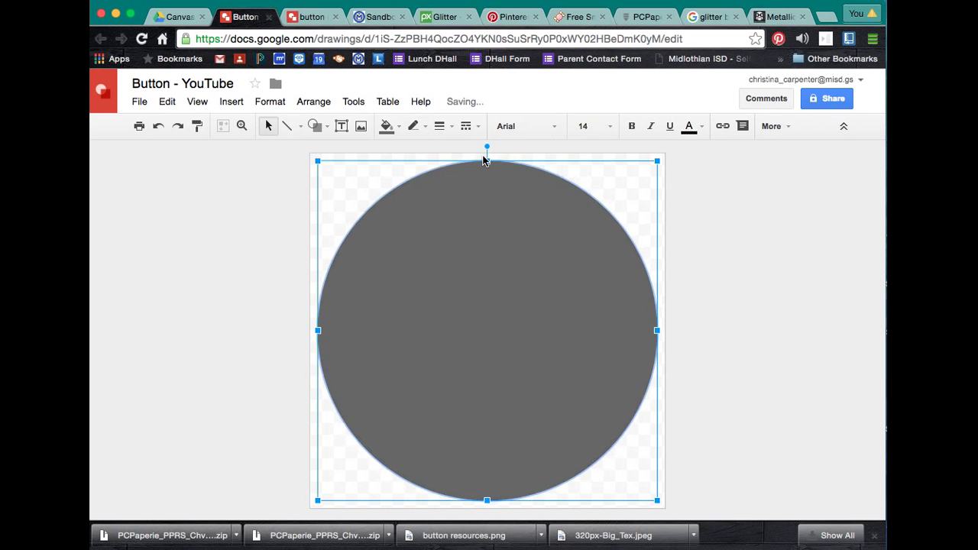
pyautogui.click(714, 231)
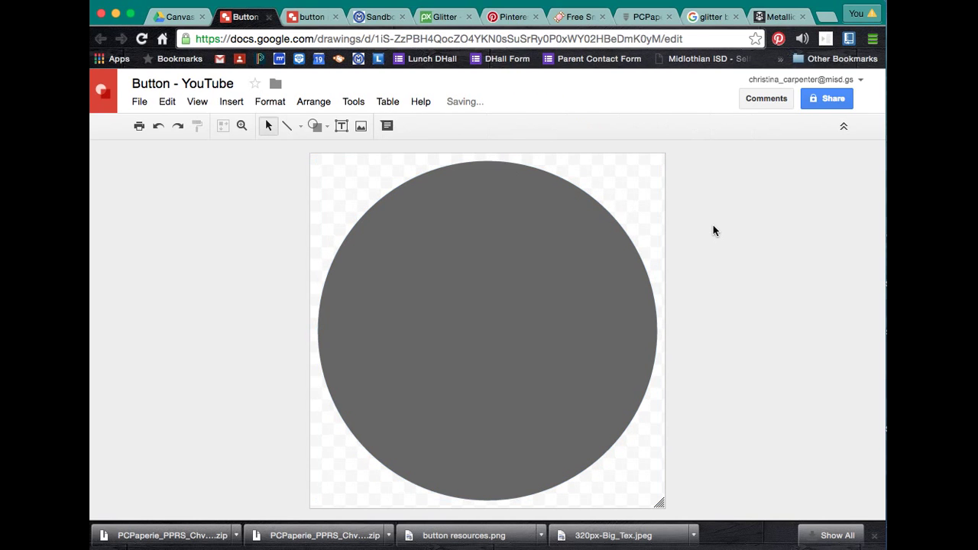
pyautogui.click(546, 238)
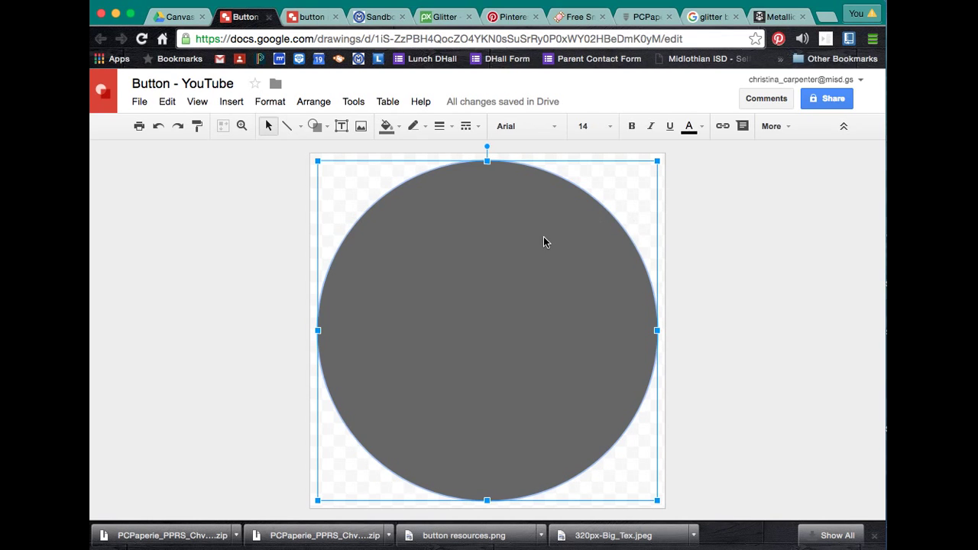
pyautogui.click(466, 126)
pyautogui.click(491, 173)
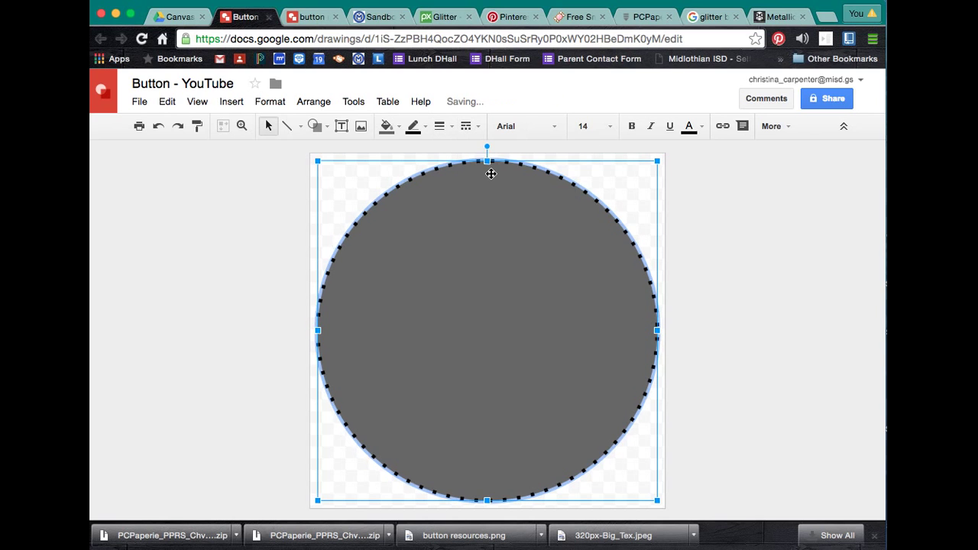
pyautogui.click(419, 128)
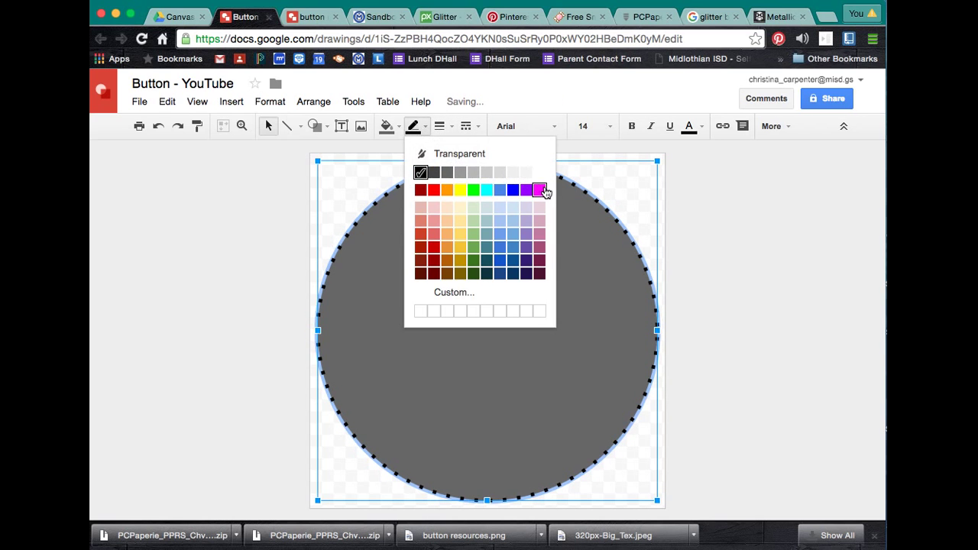
pyautogui.click(540, 191)
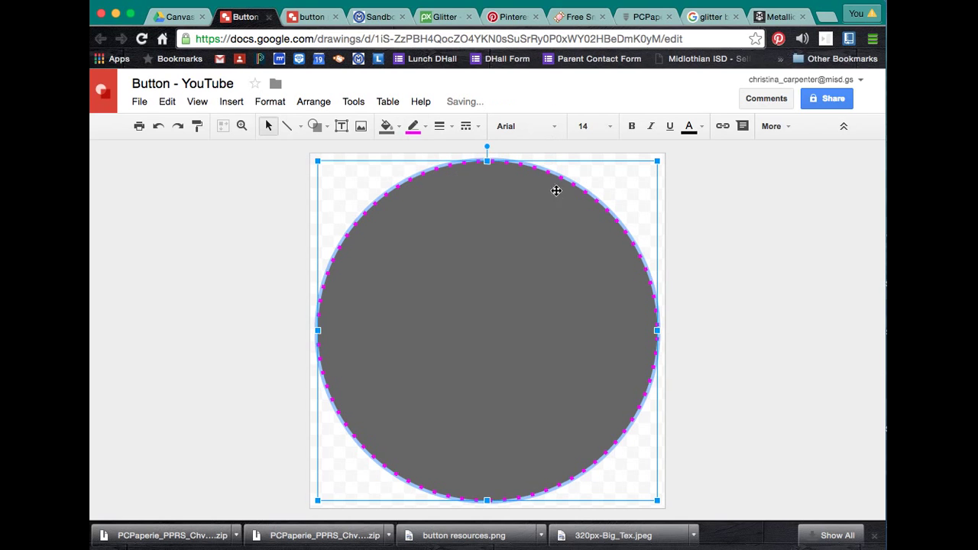
pyautogui.click(709, 192)
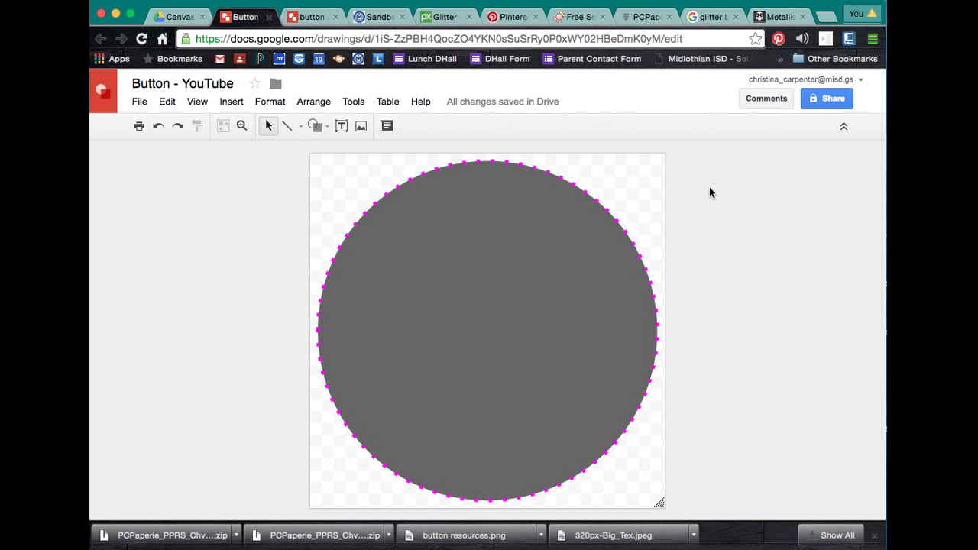
pyautogui.click(598, 202)
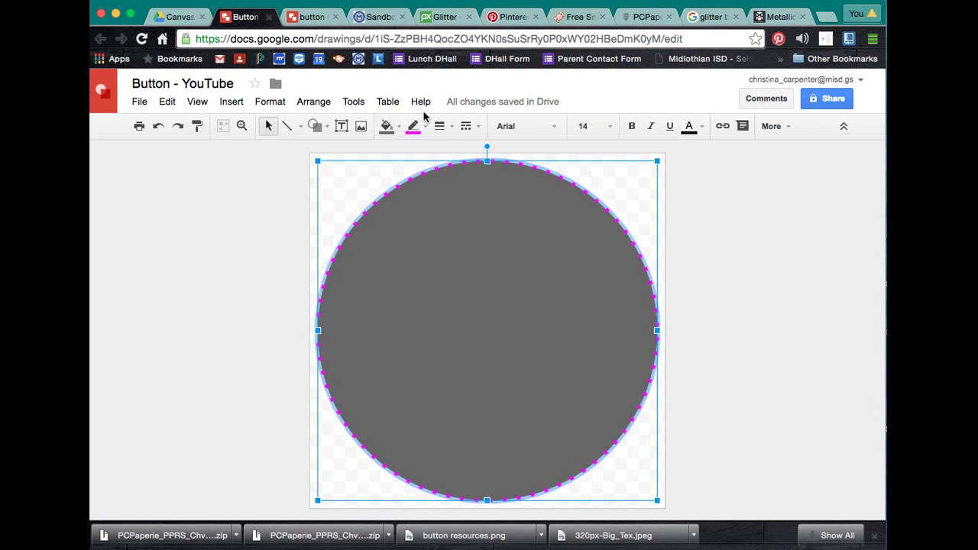
pyautogui.click(413, 126)
pyautogui.click(539, 172)
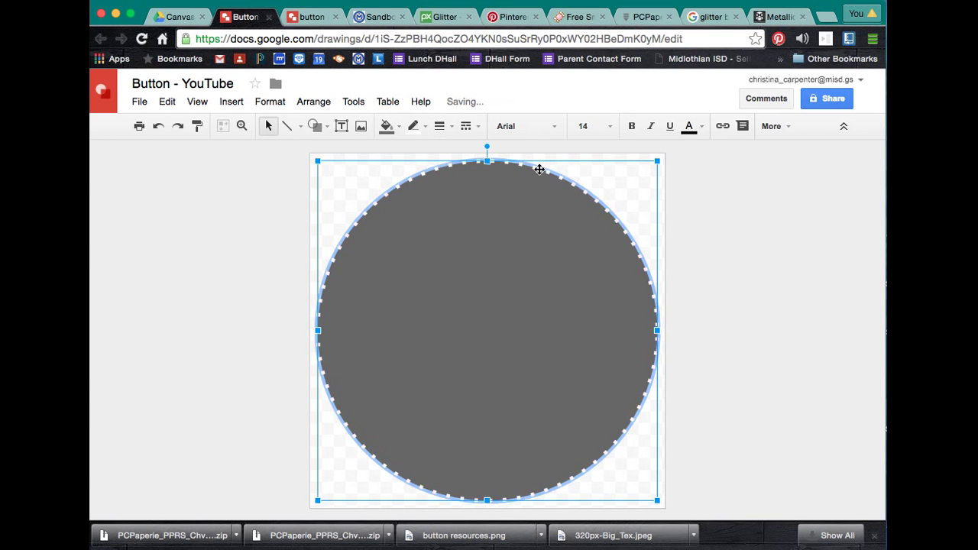
pyautogui.click(724, 219)
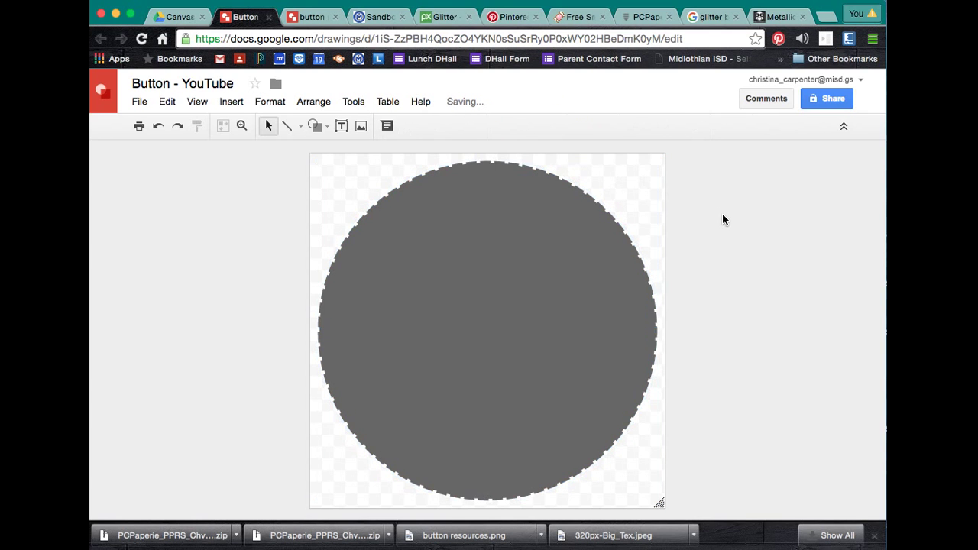
pyautogui.click(572, 208)
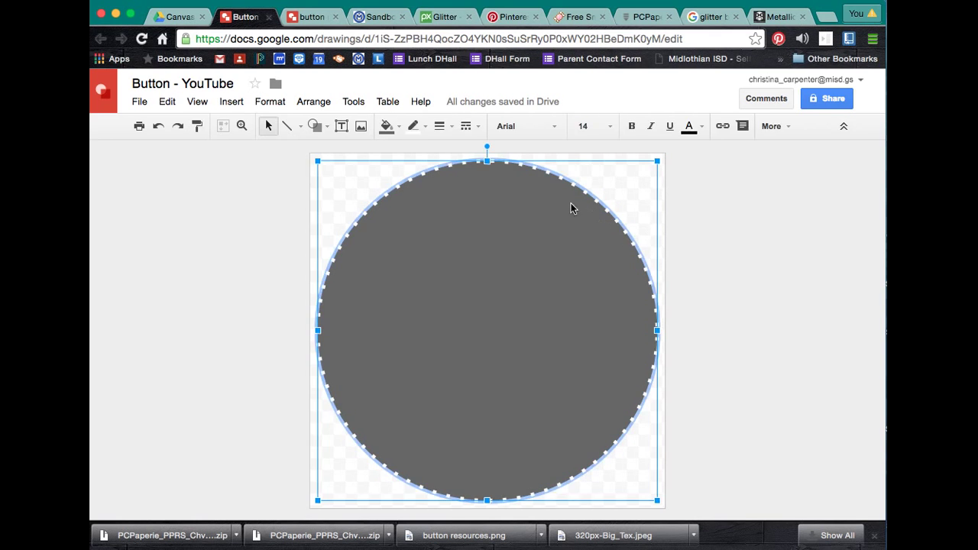
pyautogui.click(413, 126)
pyautogui.click(440, 155)
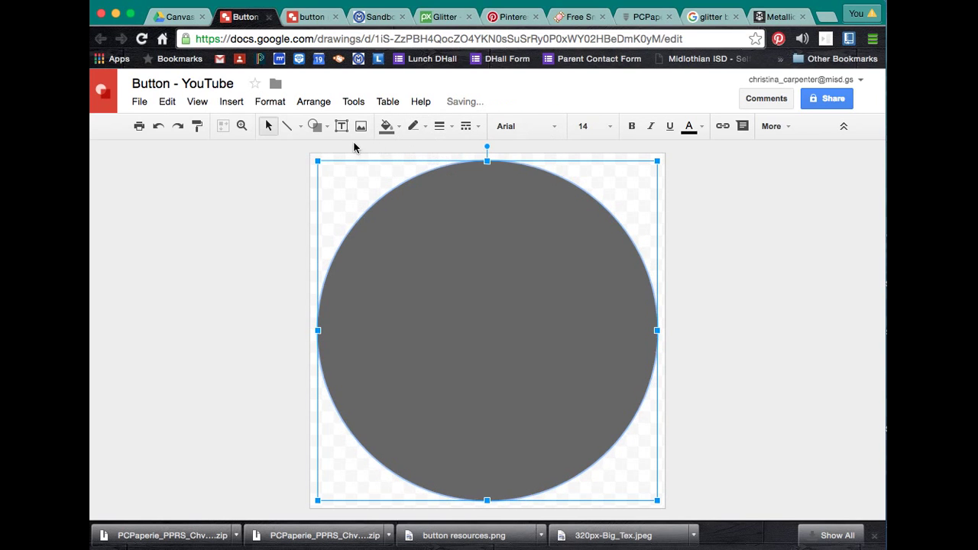
pyautogui.click(269, 188)
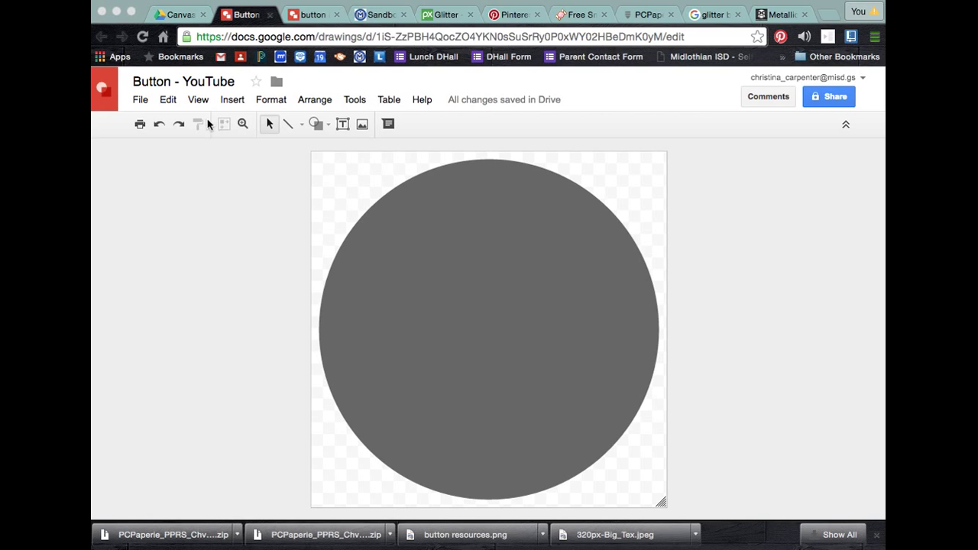
# Choose Text box from the Insert menu.
pyautogui.click(229, 100)
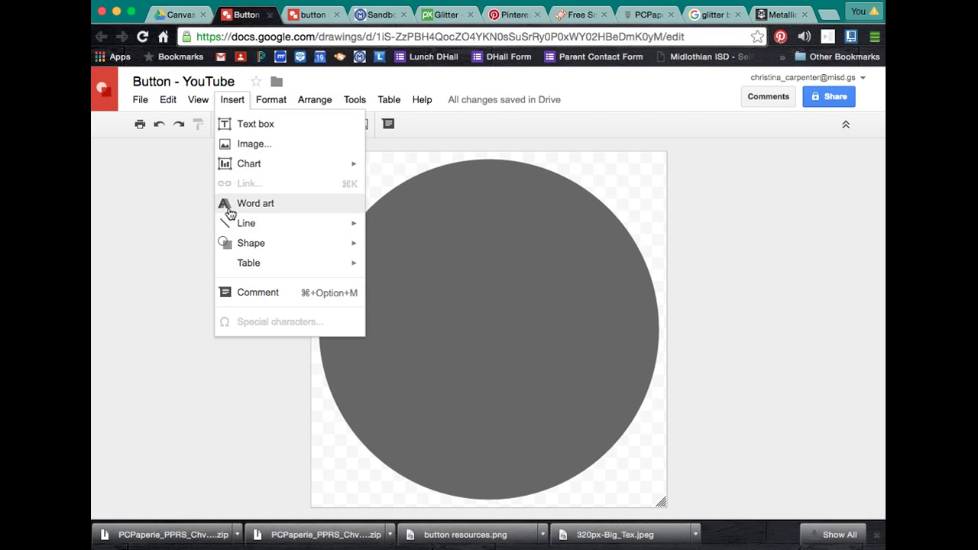
pyautogui.click(249, 132)
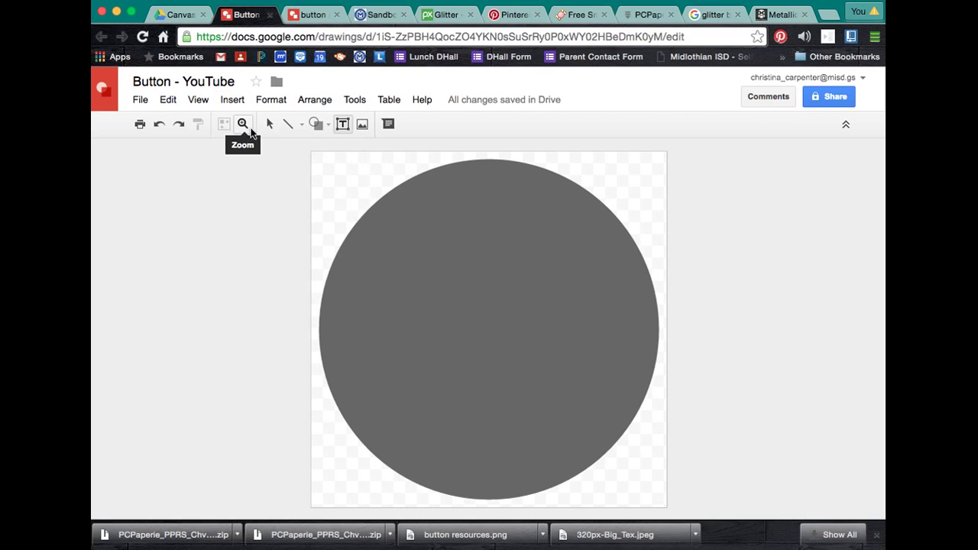
# Draw a text box across the grey circle, type YOUTUBE, and select all of it.
pyautogui.moveTo(344, 224); pyautogui.dragTo(662, 332)
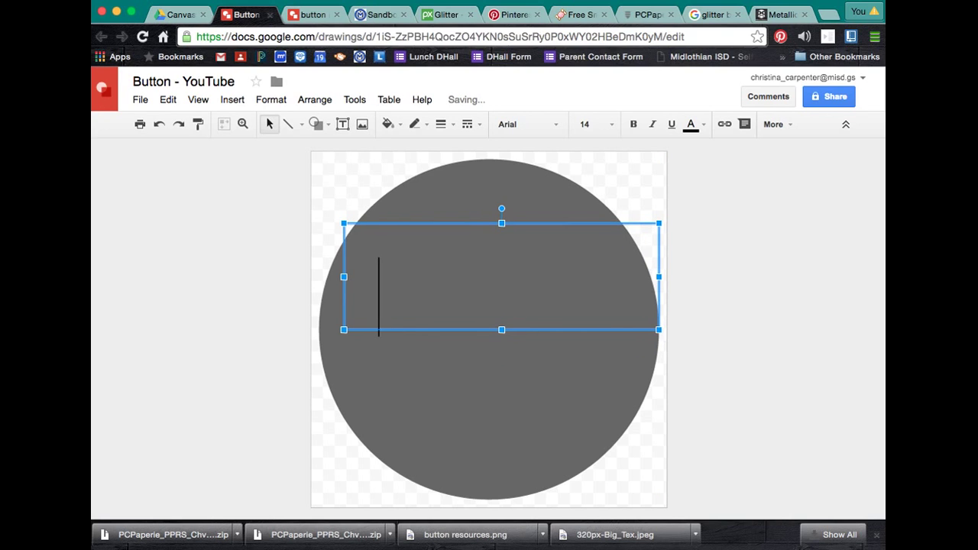
pyautogui.write('YOUTUBE')
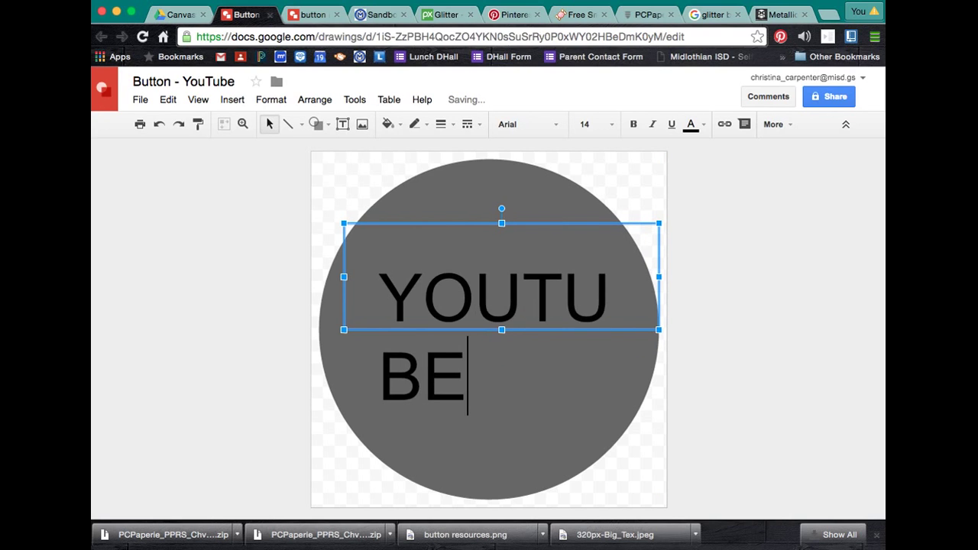
pyautogui.press('super+a')
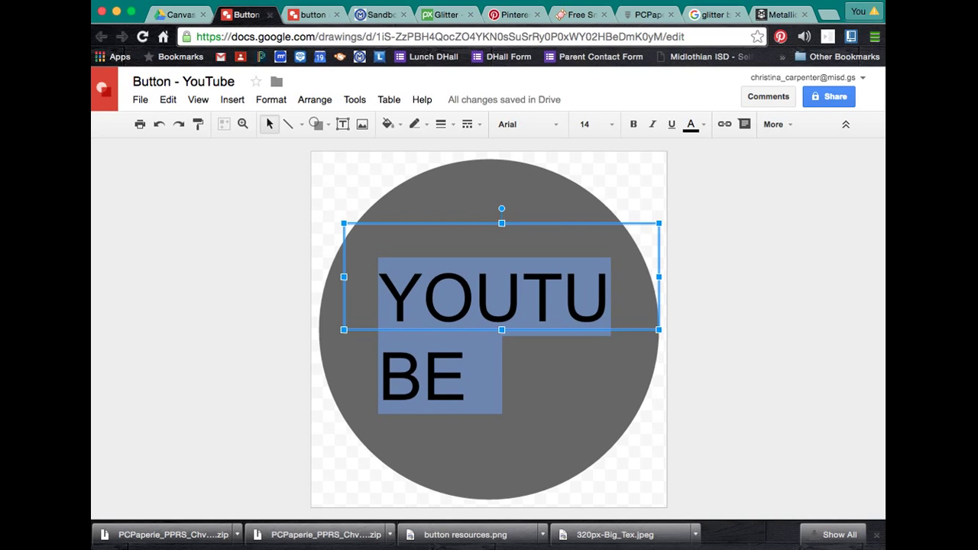
# Set the YOUTUBE text font to Oswald, leaving the size unchanged.
pyautogui.click(538, 125)
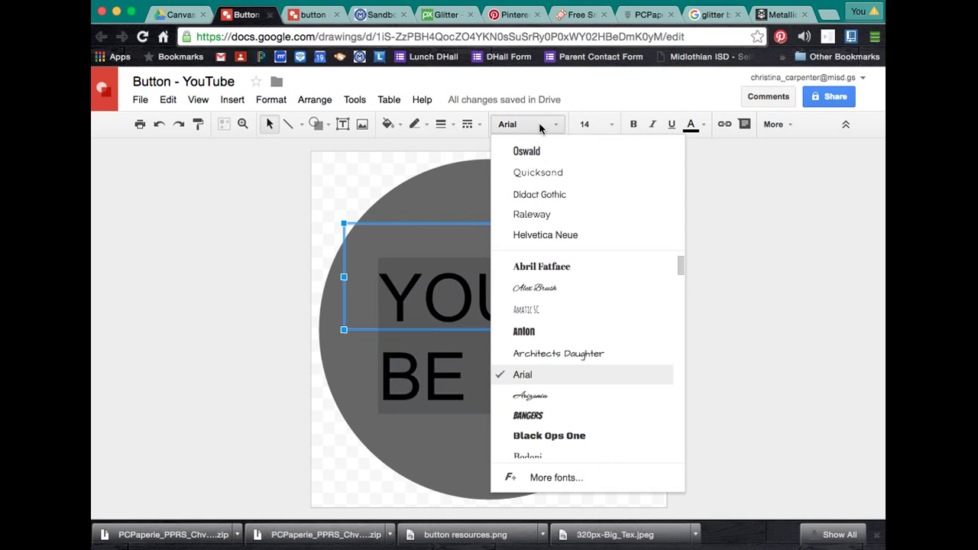
pyautogui.click(541, 149)
pyautogui.click(588, 124)
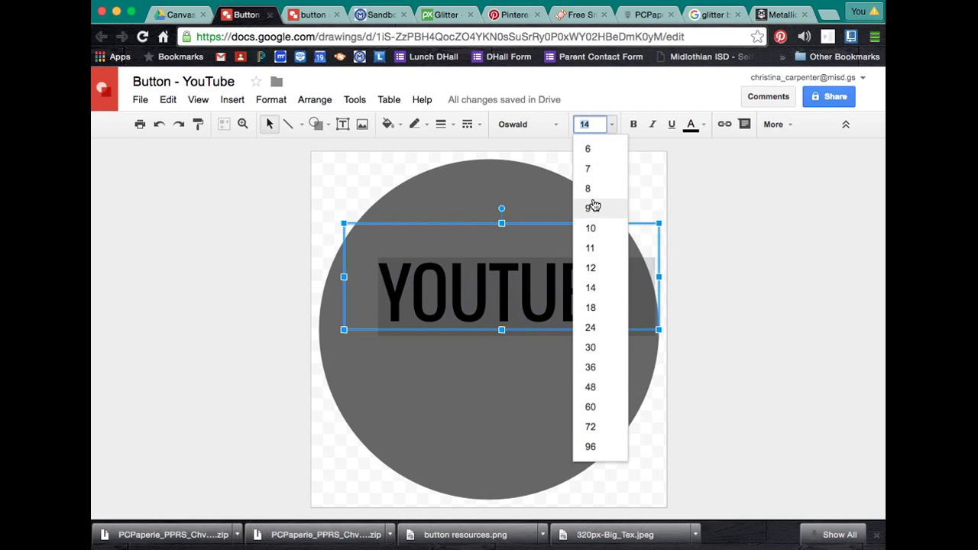
pyautogui.click(616, 128)
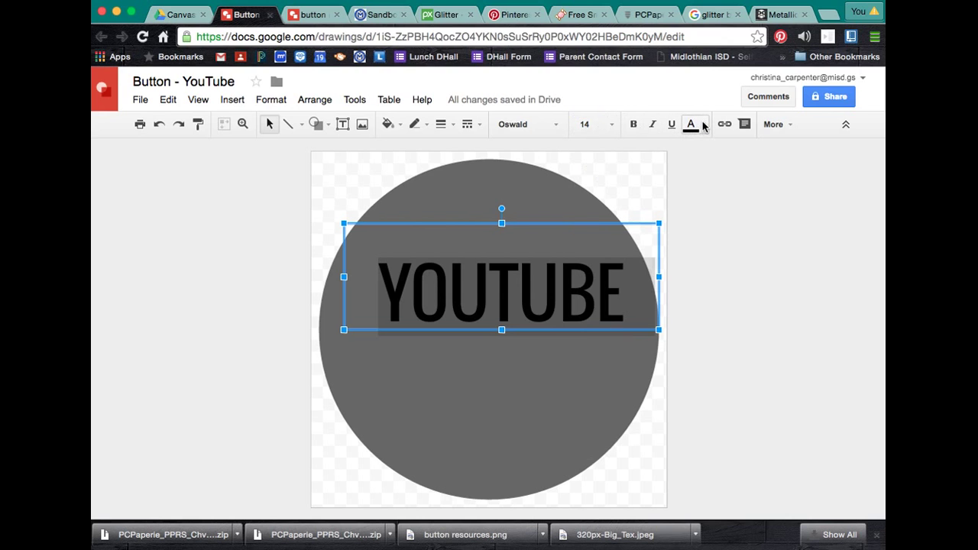
# Make the YOUTUBE lettering white after trying magenta text and white and magenta highlights.
pyautogui.click(702, 124)
pyautogui.click(816, 197)
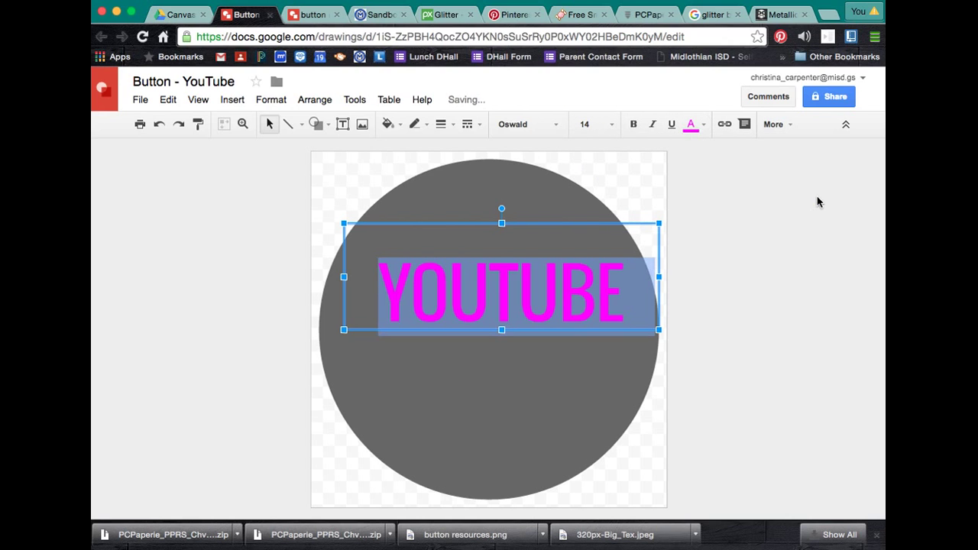
pyautogui.click(701, 124)
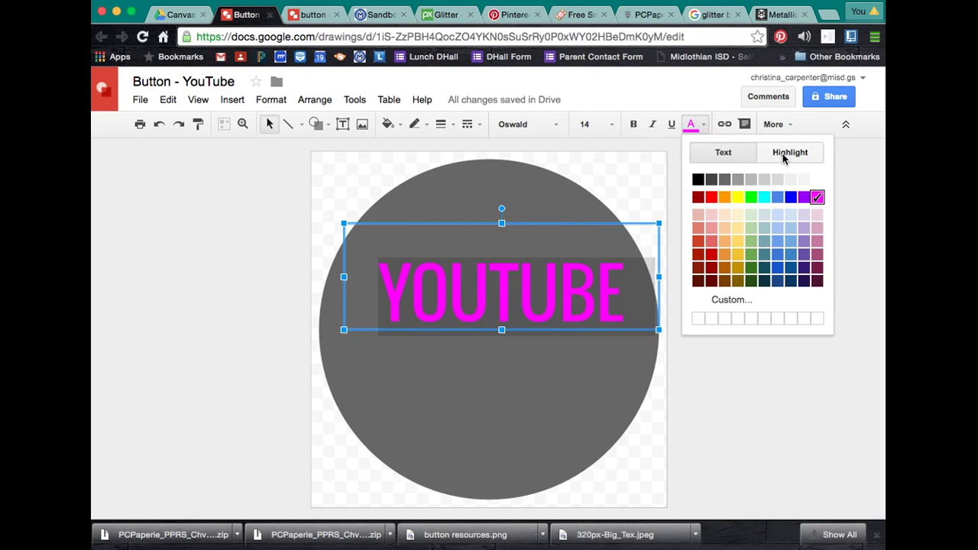
pyautogui.click(790, 152)
pyautogui.click(816, 195)
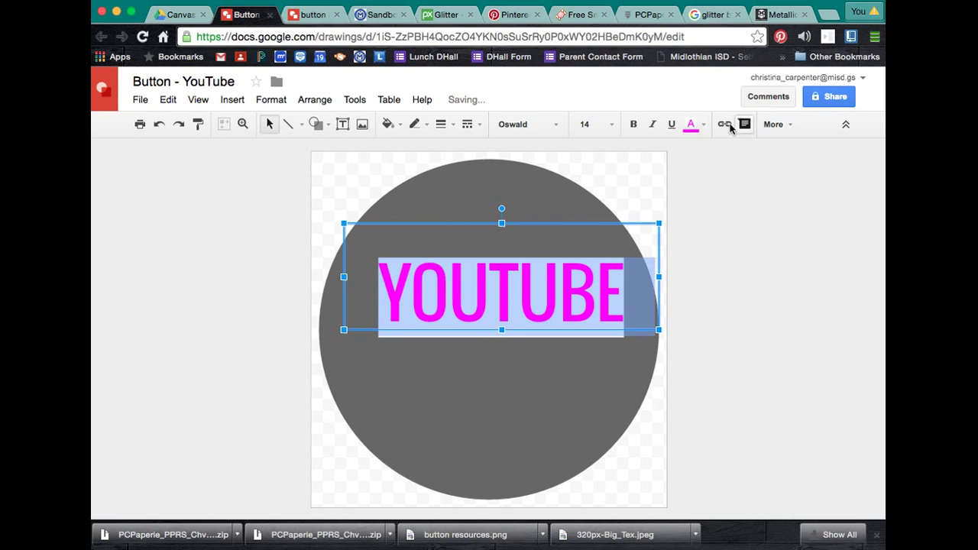
pyautogui.click(700, 126)
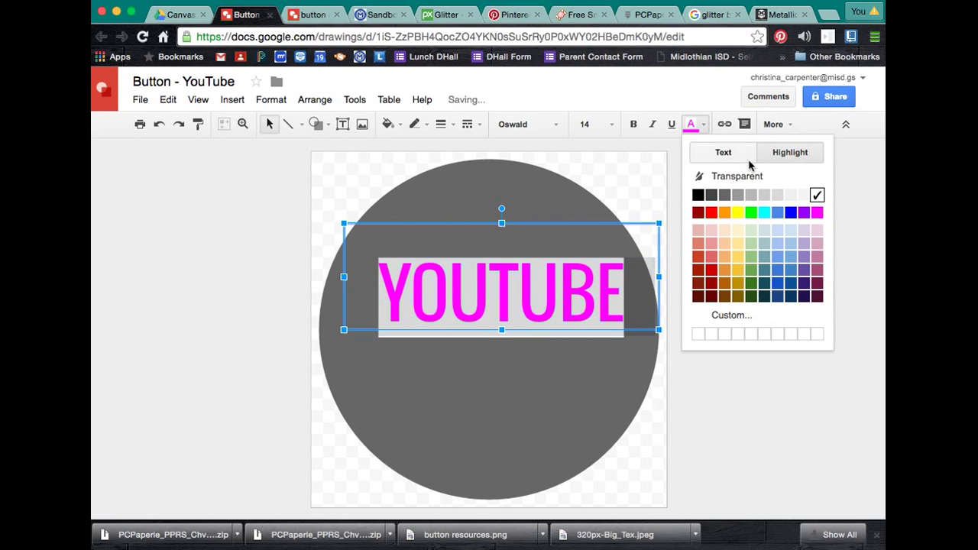
pyautogui.click(817, 212)
pyautogui.click(703, 126)
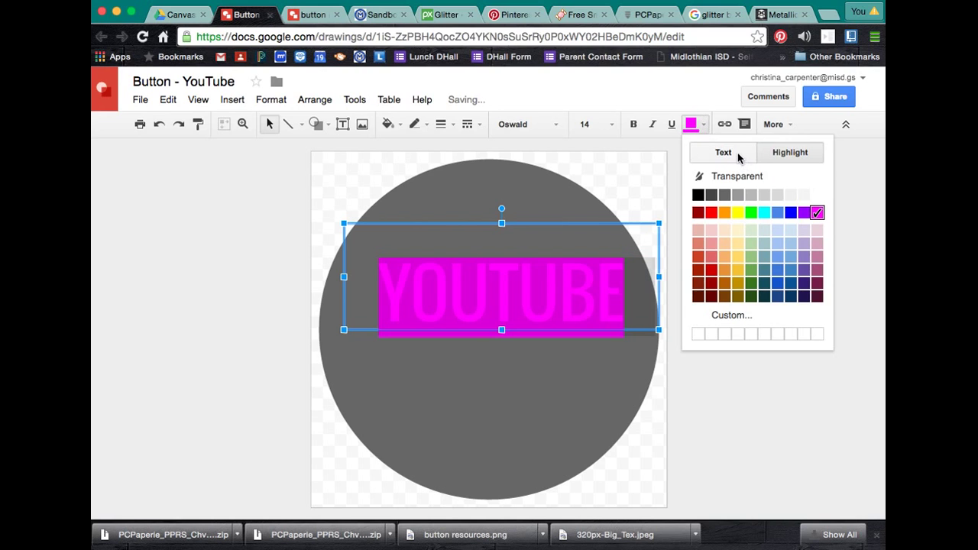
pyautogui.click(738, 155)
pyautogui.click(817, 179)
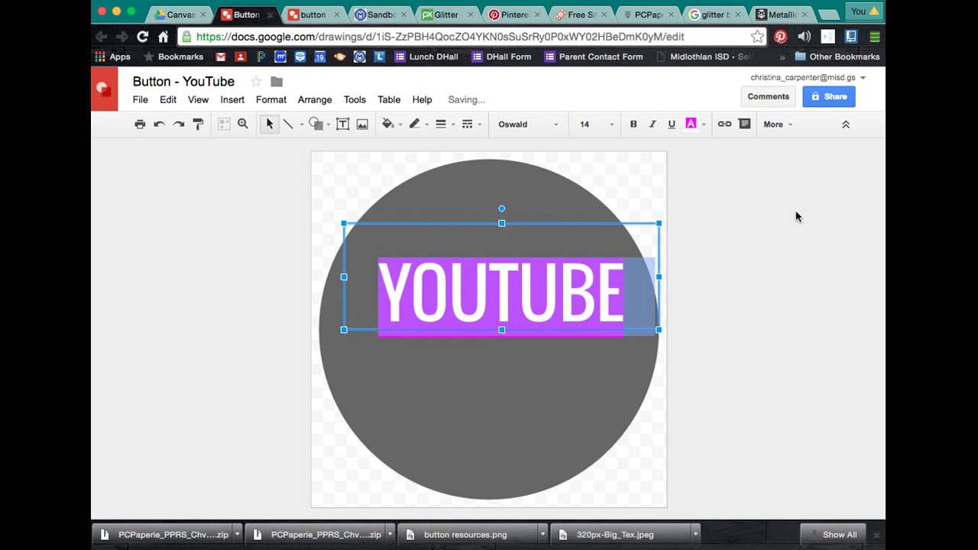
pyautogui.click(783, 241)
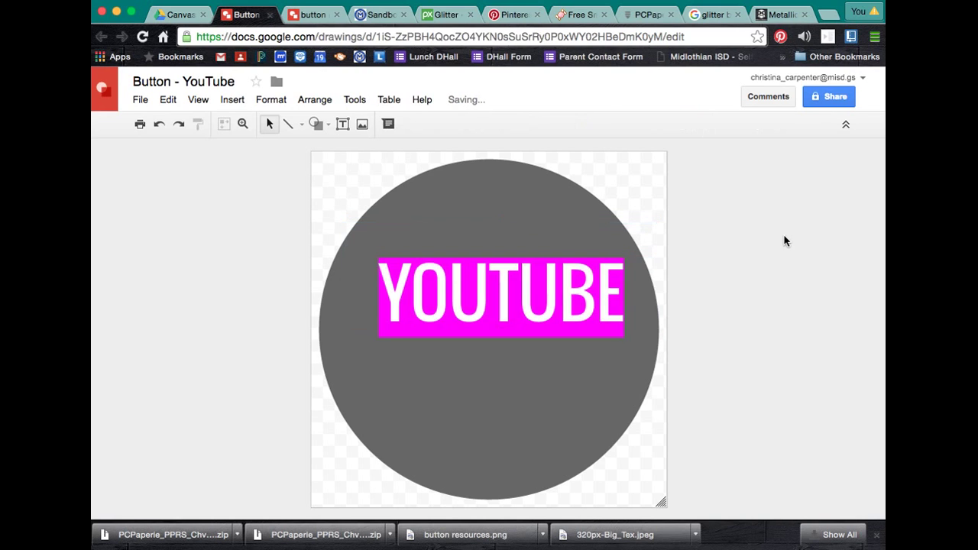
# Remove the magenta highlight behind YOUTUBE so it is transparent.
pyautogui.doubleClick(541, 296)
pyautogui.click(690, 123)
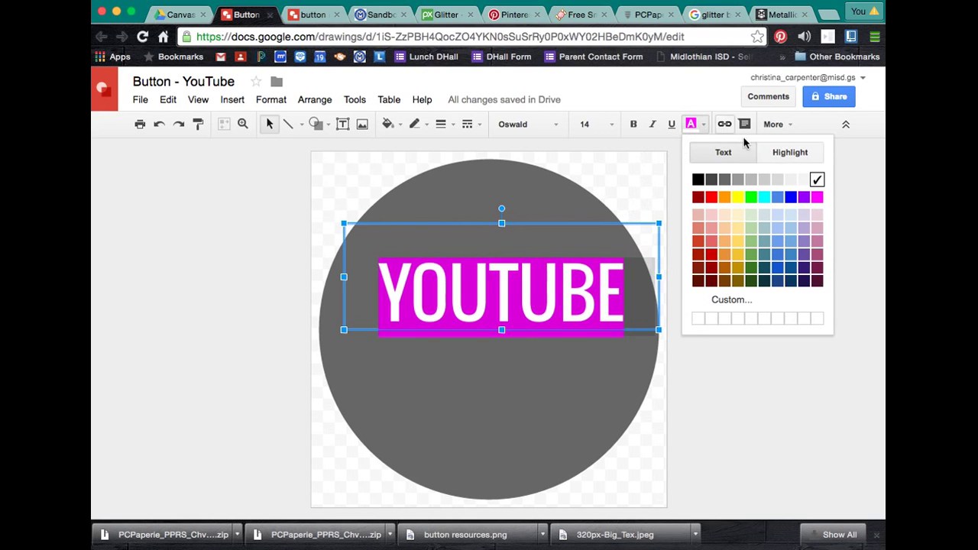
pyautogui.click(807, 156)
pyautogui.click(766, 178)
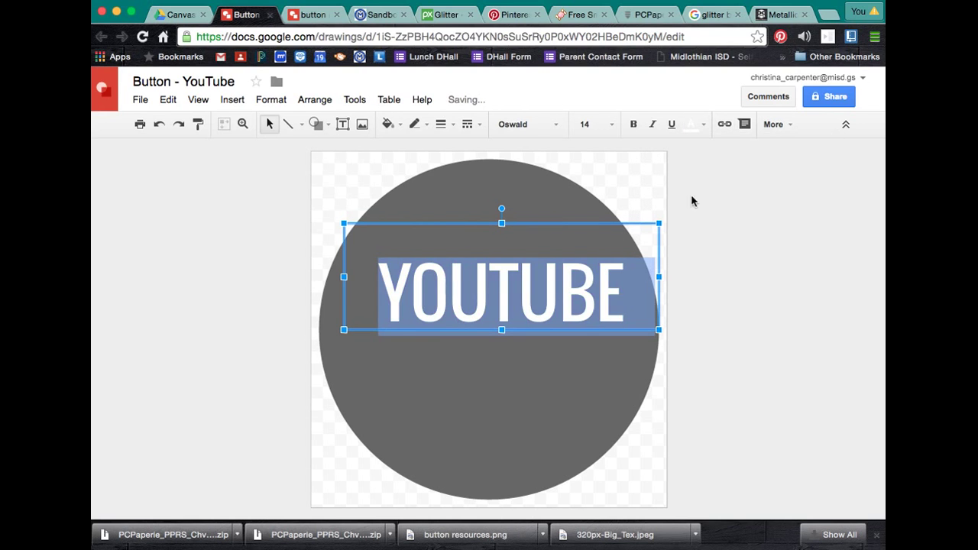
# Try Abril Fatface, revert YOUTUBE to Oswald, and move the text box down to the circle's centre.
pyautogui.click(560, 125)
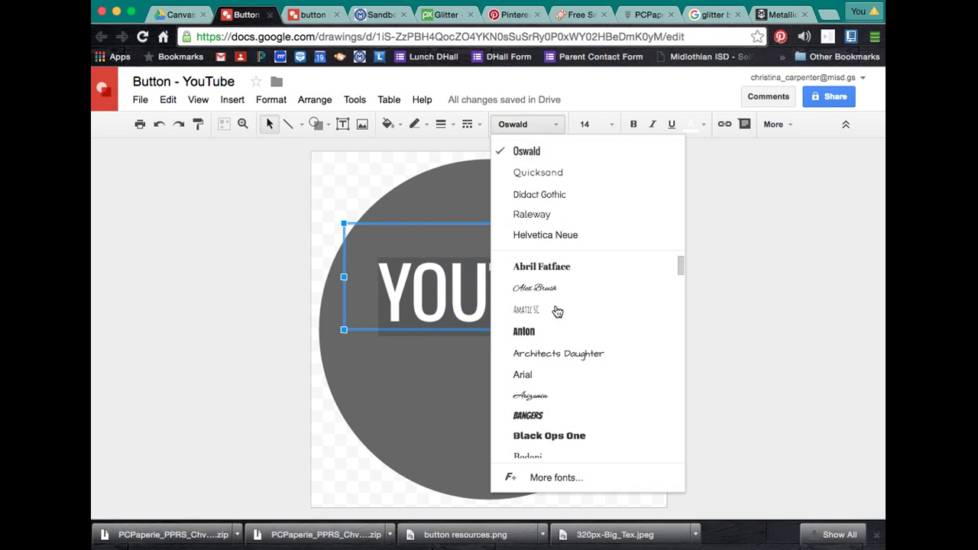
pyautogui.click(544, 269)
pyautogui.click(525, 128)
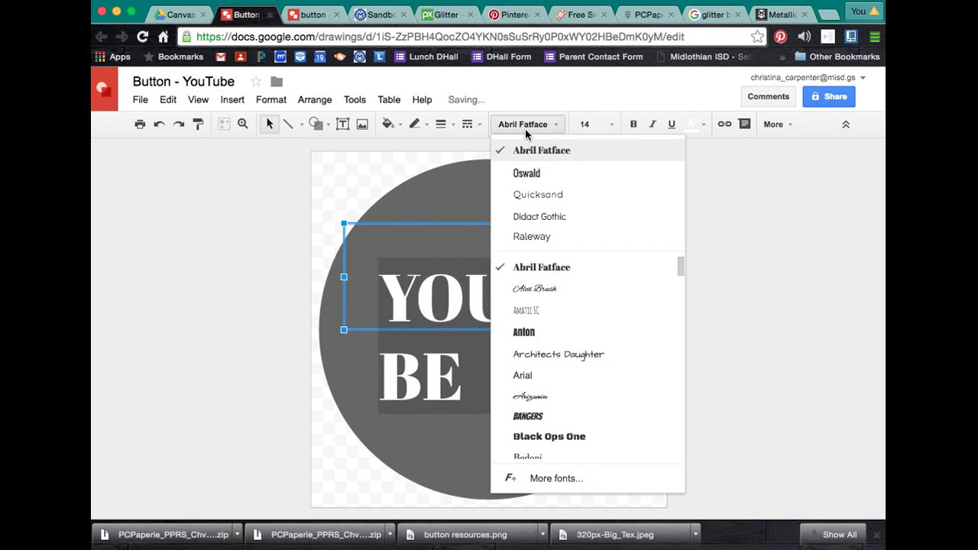
pyautogui.scroll(-5, 546, 408)
pyautogui.scroll(-2, 547, 390)
pyautogui.scroll(6, 548, 411)
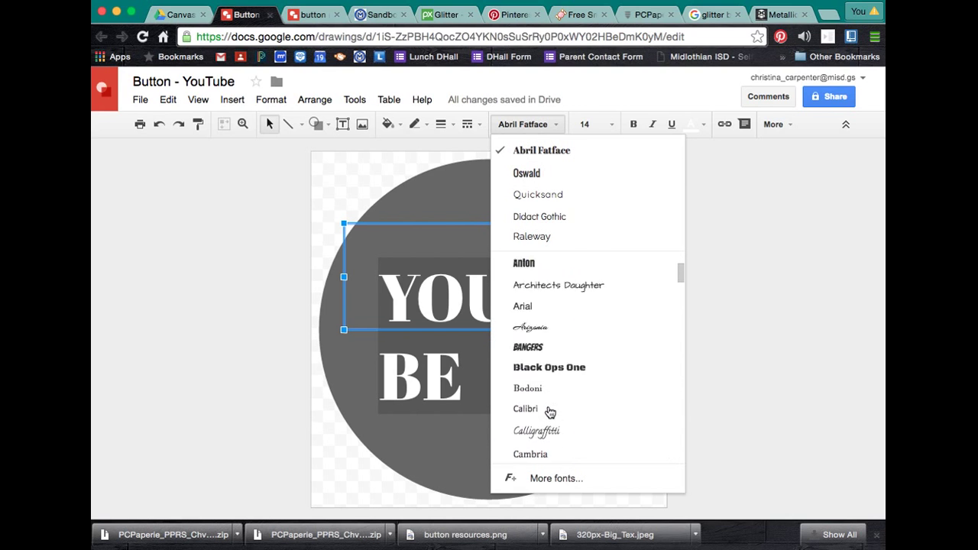
pyautogui.click(557, 172)
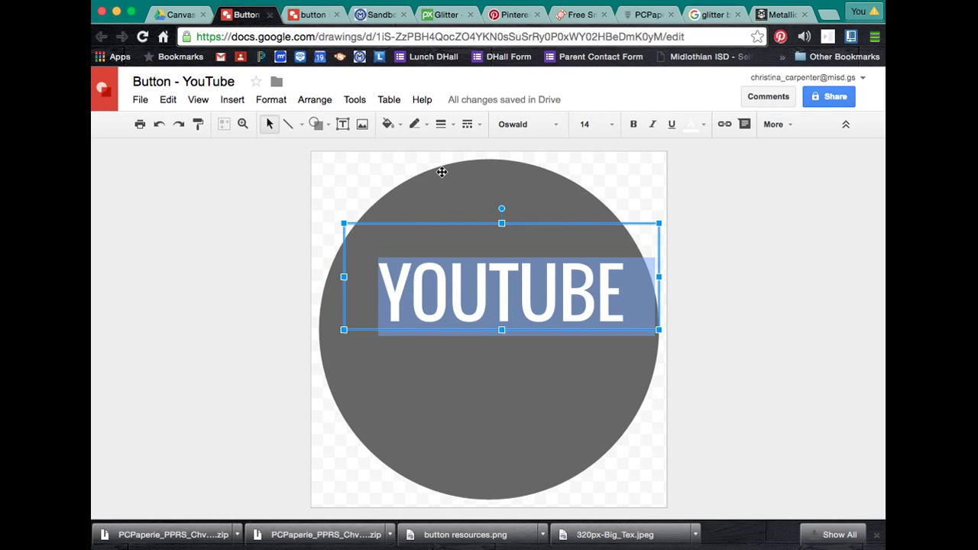
pyautogui.moveTo(417, 226); pyautogui.dragTo(402, 278)
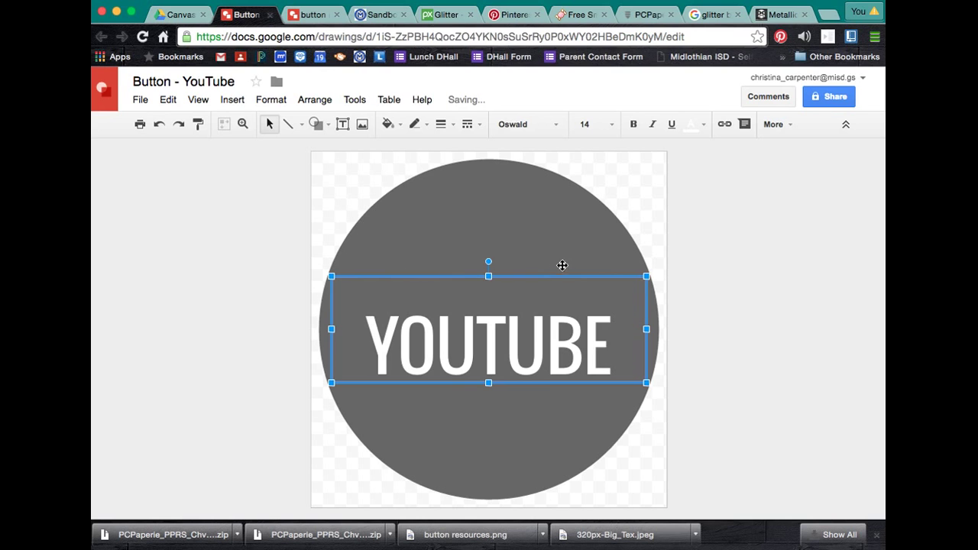
# Align YOUTUBE to Center horizontally and Middle vertically within its text box.
pyautogui.doubleClick(575, 330)
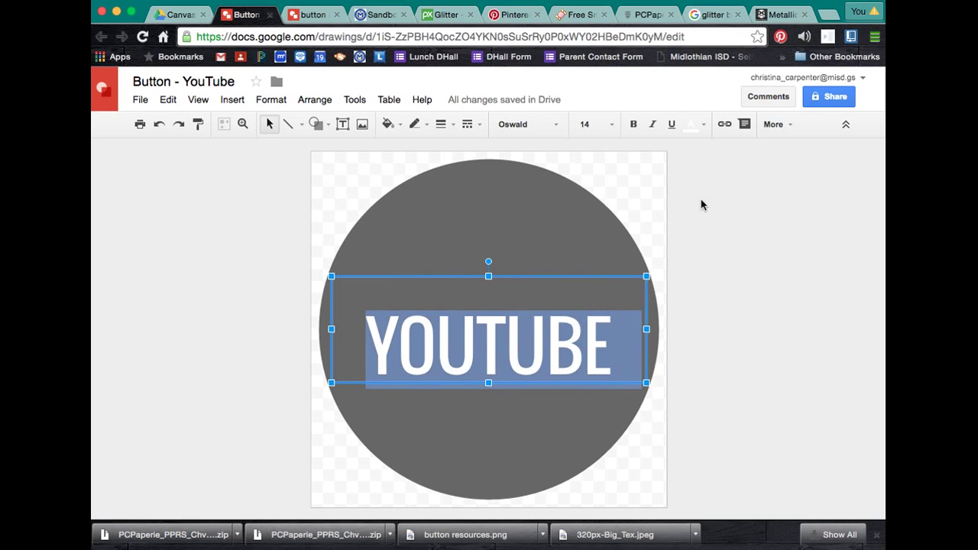
pyautogui.click(779, 126)
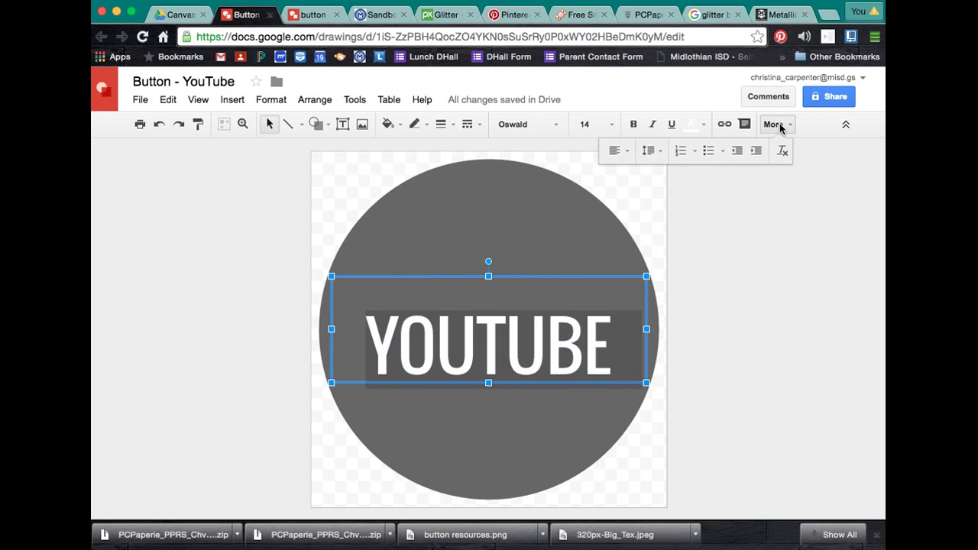
pyautogui.click(616, 151)
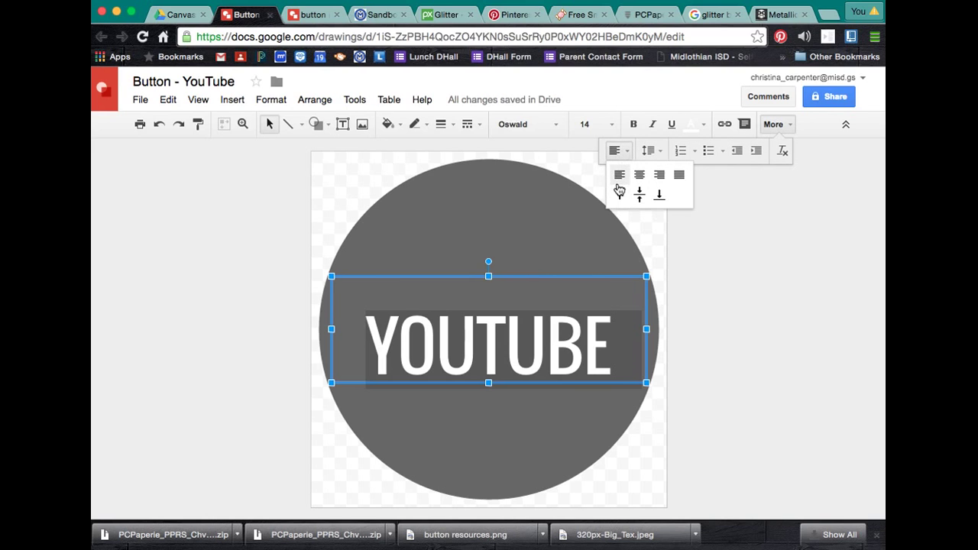
pyautogui.click(643, 180)
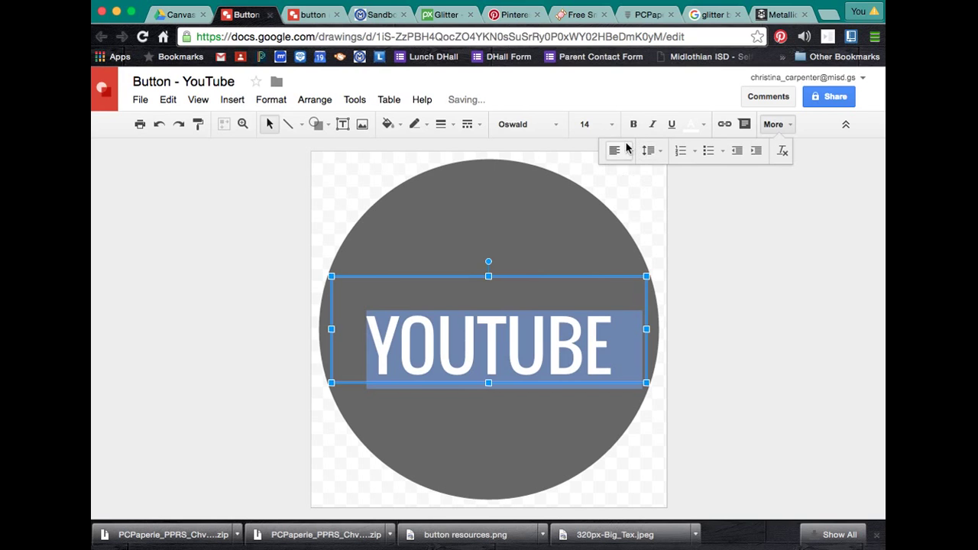
pyautogui.click(627, 150)
pyautogui.click(643, 197)
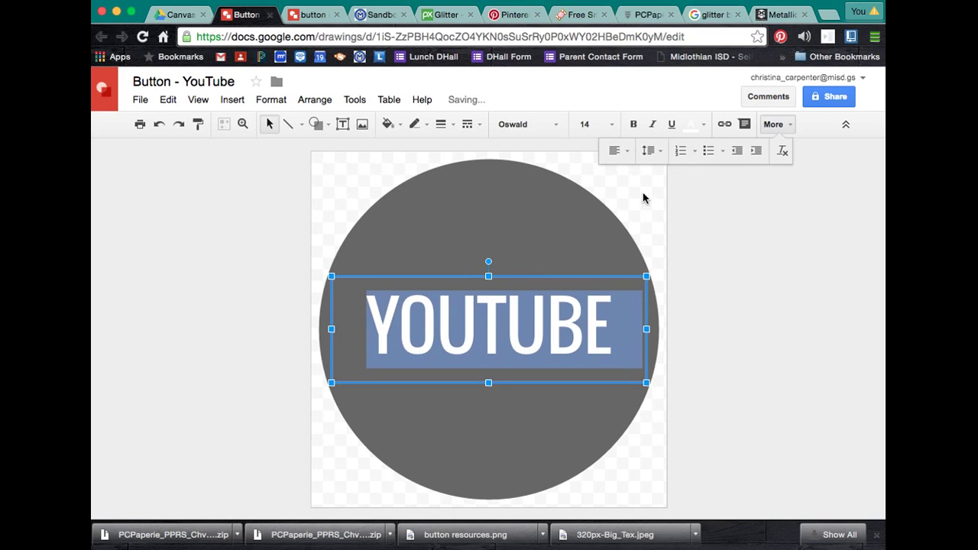
# Nudge the text box slightly so it lines up on the circle's centre.
pyautogui.click(722, 273)
pyautogui.click(509, 313)
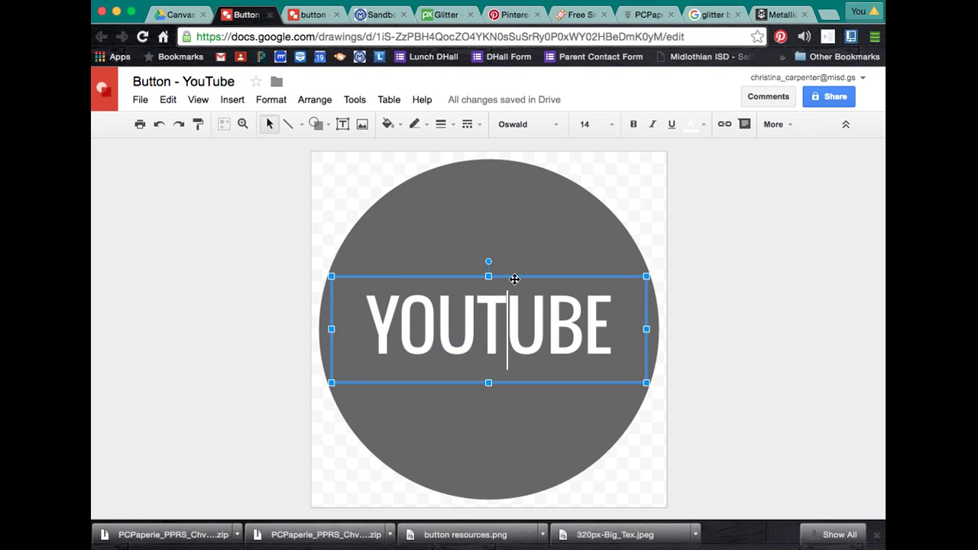
pyautogui.moveTo(515, 277)
pyautogui.mouseDown()
pyautogui.moveTo(516, 252)
pyautogui.moveTo(527, 277)
pyautogui.moveTo(514, 281)
pyautogui.mouseUp()
pyautogui.click(772, 266)
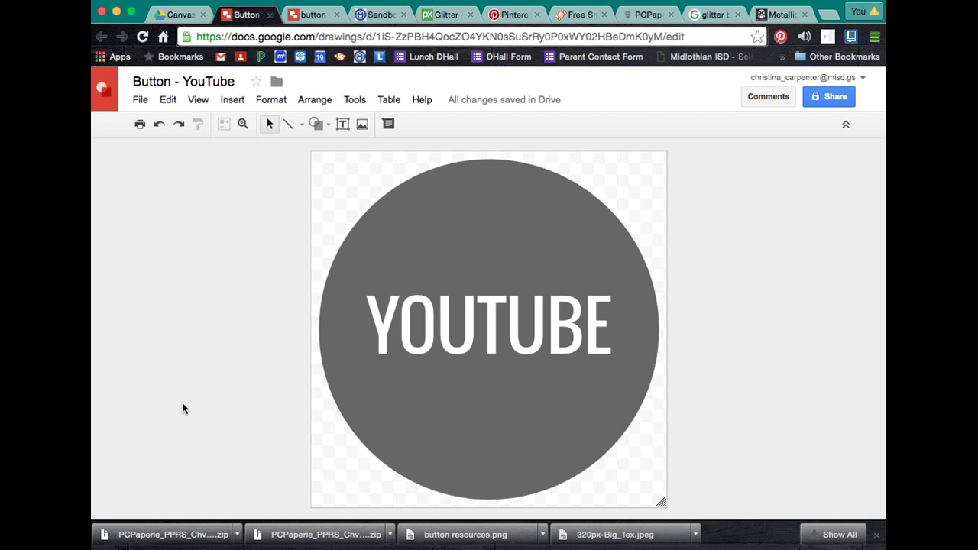
# Download the drawing as a PNG image, Button - YouTube.png.
pyautogui.click(145, 99)
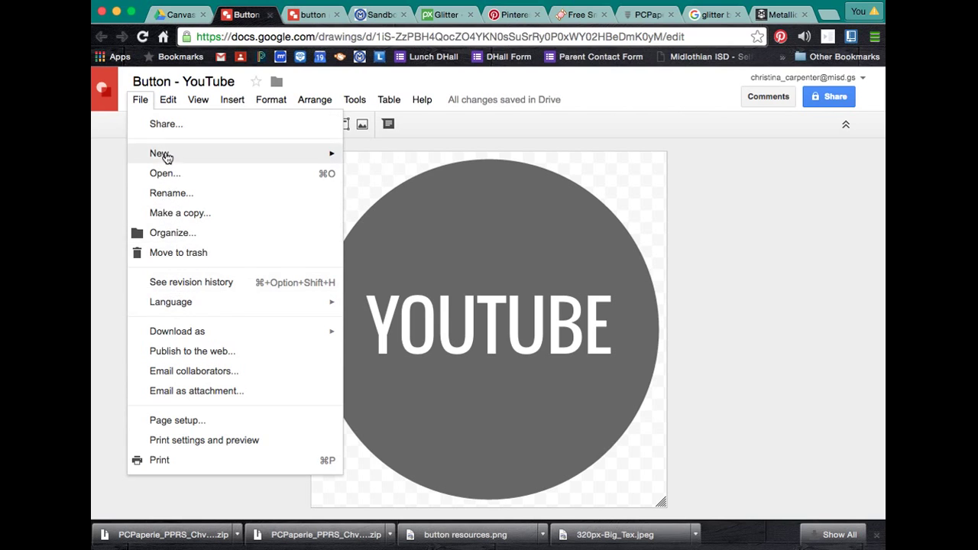
pyautogui.moveTo(272, 341)
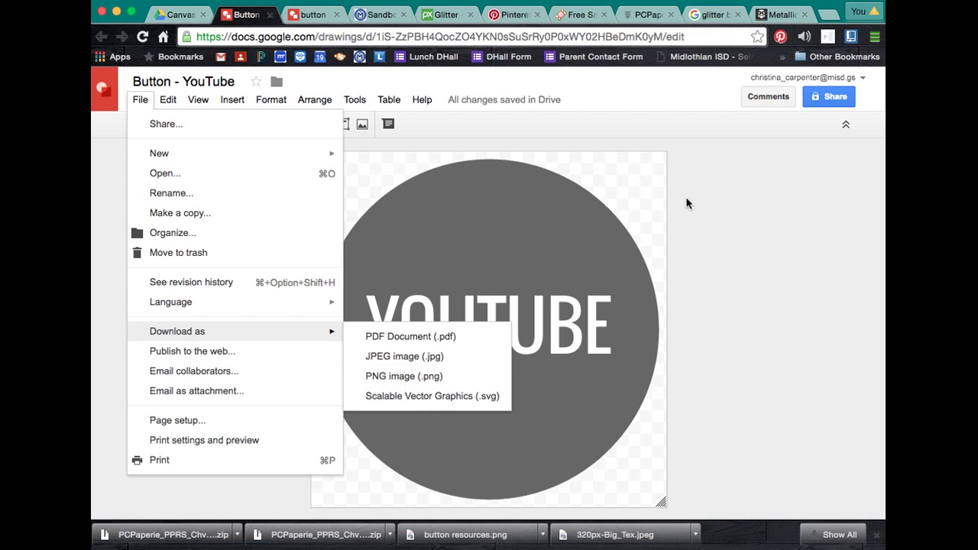
pyautogui.click(427, 375)
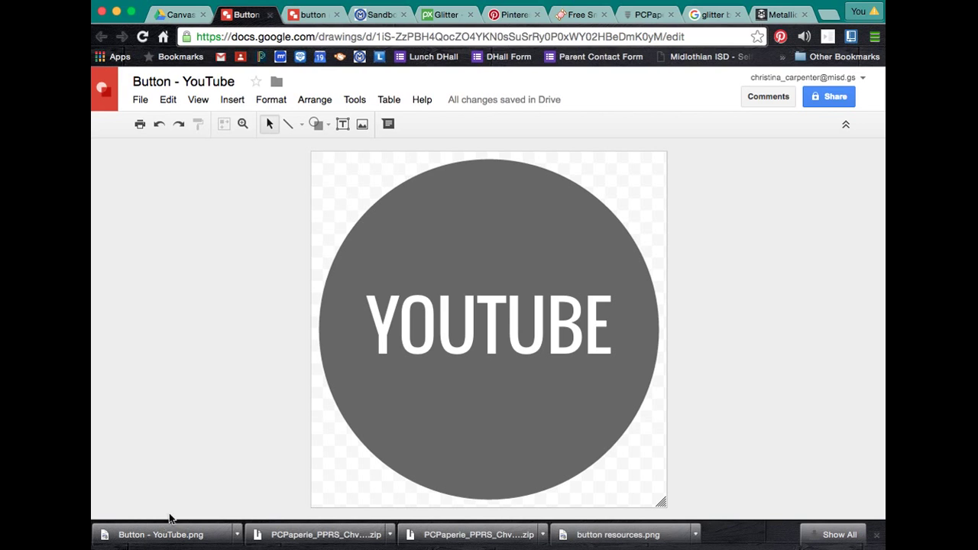
# Upload Button - YouTube.png to the Sandbox-Tech Apps course Files page in Canvas.
pyautogui.click(375, 20)
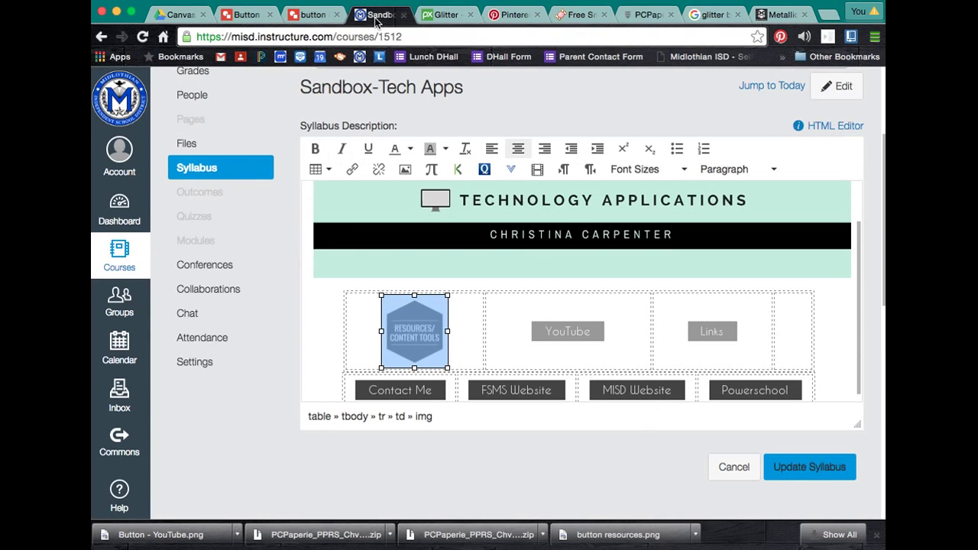
pyautogui.click(328, 331)
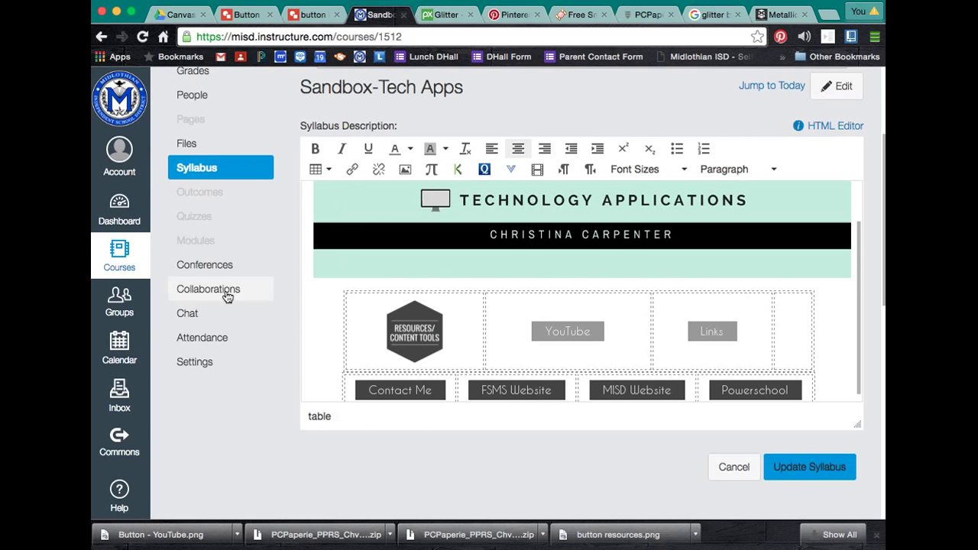
pyautogui.click(186, 146)
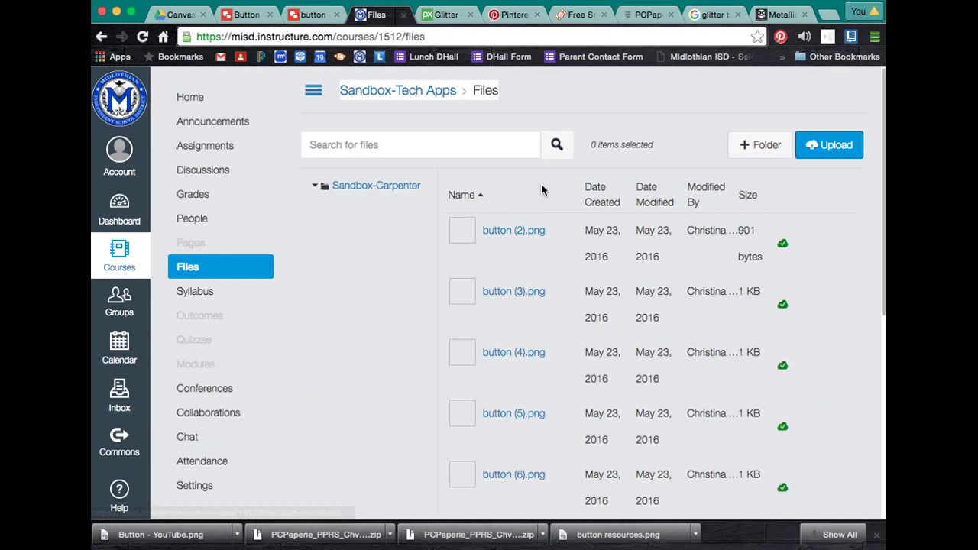
pyautogui.click(816, 153)
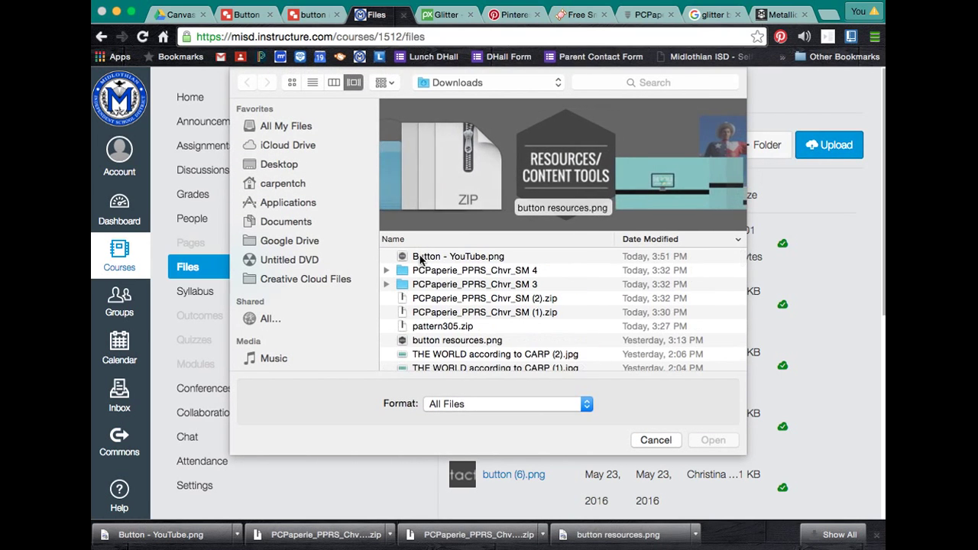
pyautogui.click(419, 258)
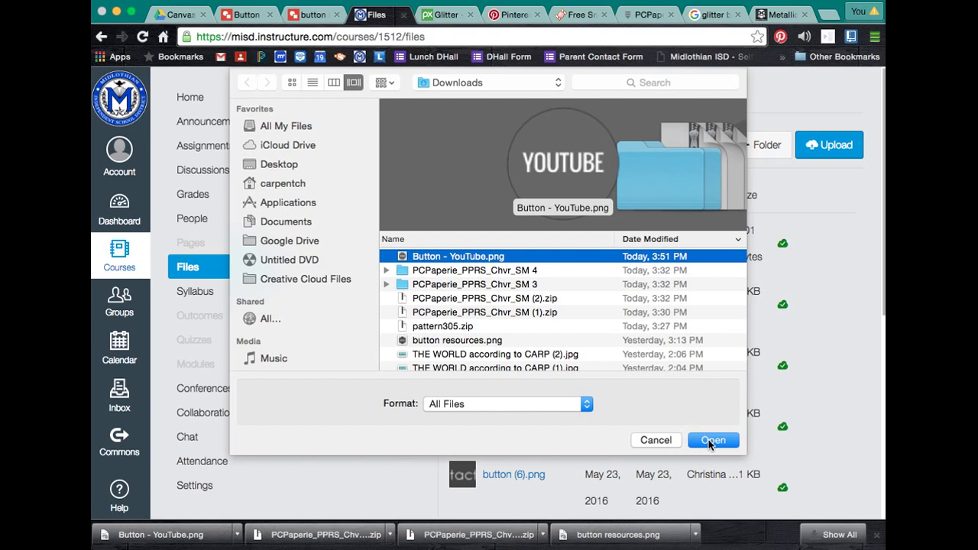
pyautogui.click(711, 441)
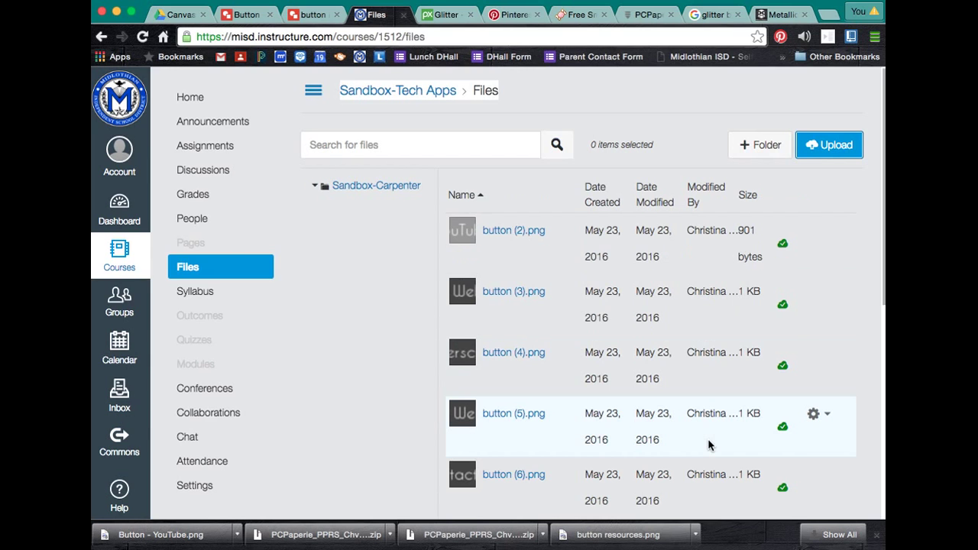
# Open the syllabus for editing and delete the old YouTube button image.
pyautogui.click(201, 297)
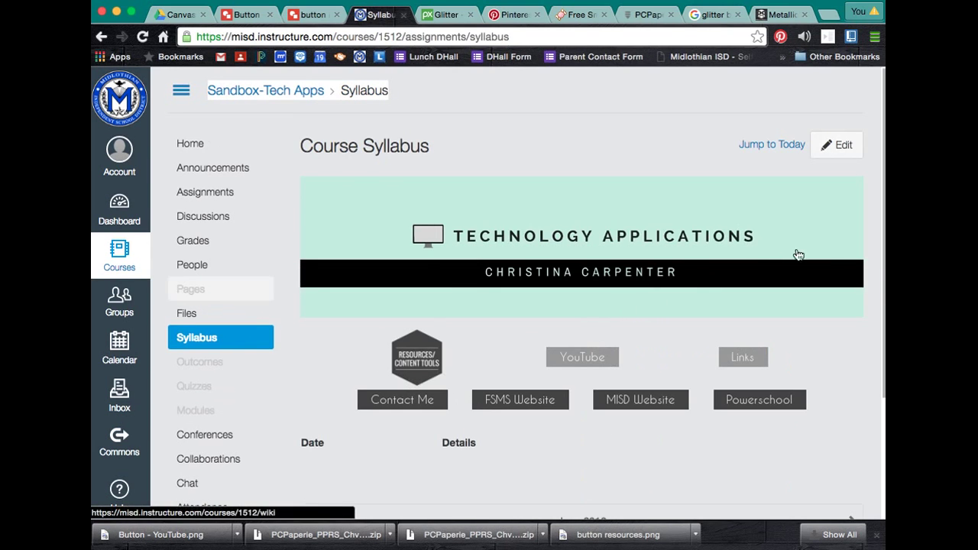
pyautogui.click(842, 145)
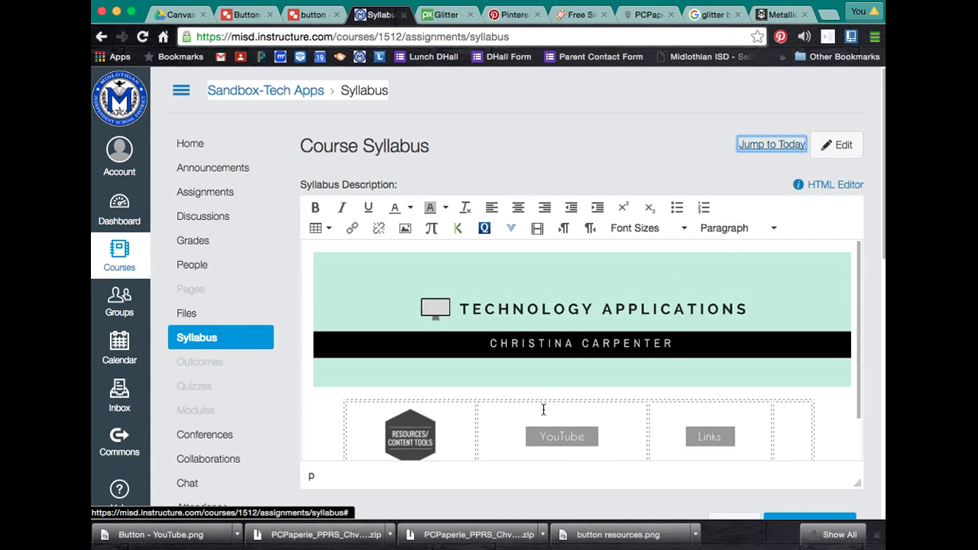
pyautogui.click(544, 432)
pyautogui.press('BackSpace')
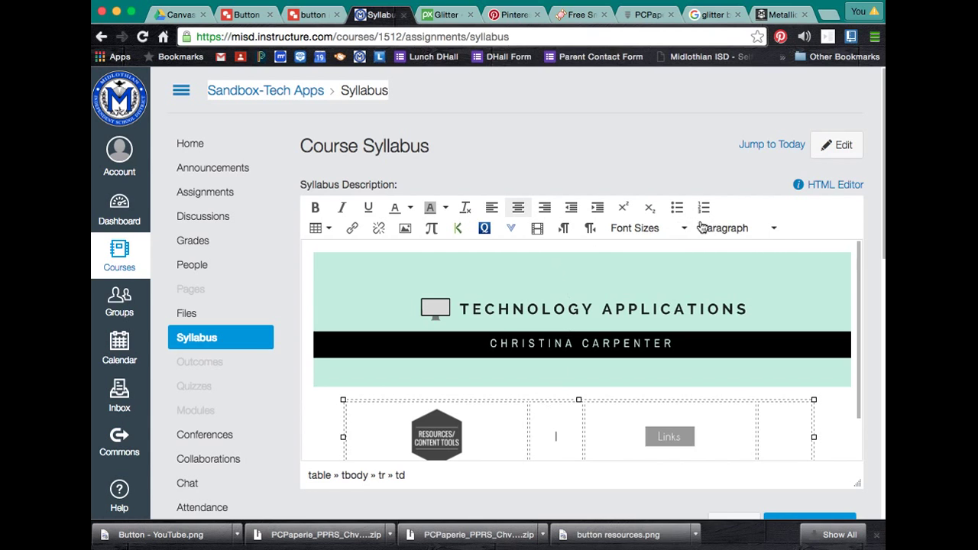
# Embed Button - YouTube.png from Course files into the empty table cell at 100 x 100.
pyautogui.click(405, 229)
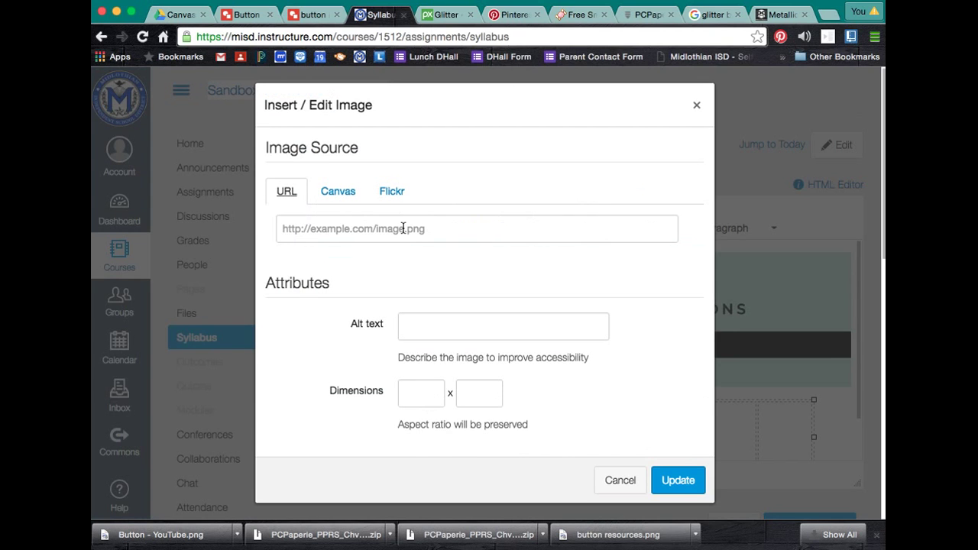
pyautogui.click(338, 192)
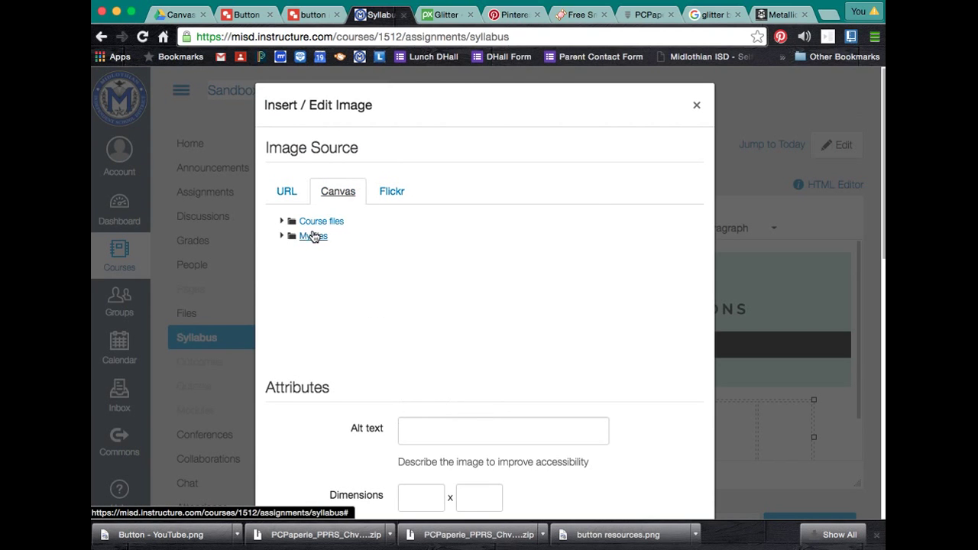
pyautogui.click(304, 223)
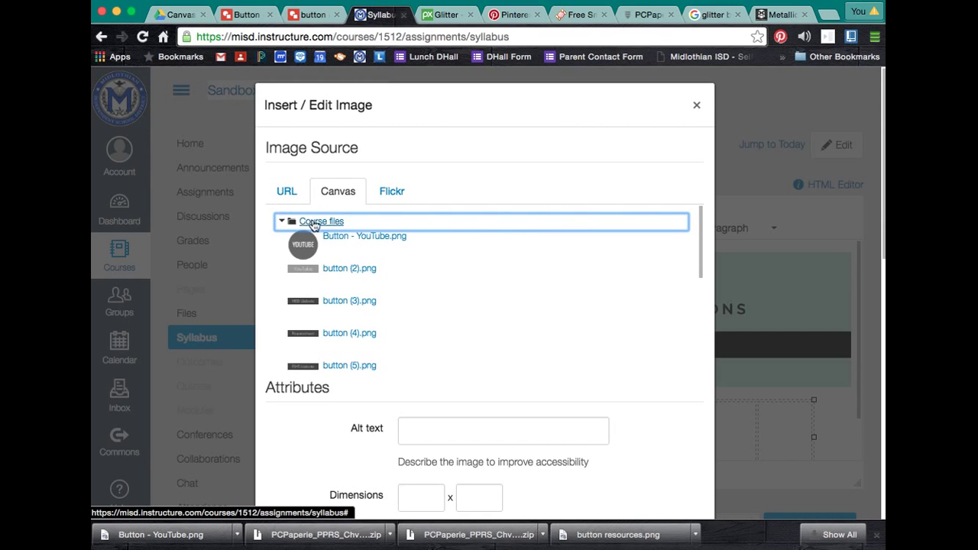
pyautogui.click(310, 252)
pyautogui.scroll(-5, 310, 252)
pyautogui.scroll(4, 312, 252)
pyautogui.scroll(-3, 462, 321)
pyautogui.scroll(1, 458, 321)
pyautogui.scroll(-3, 567, 488)
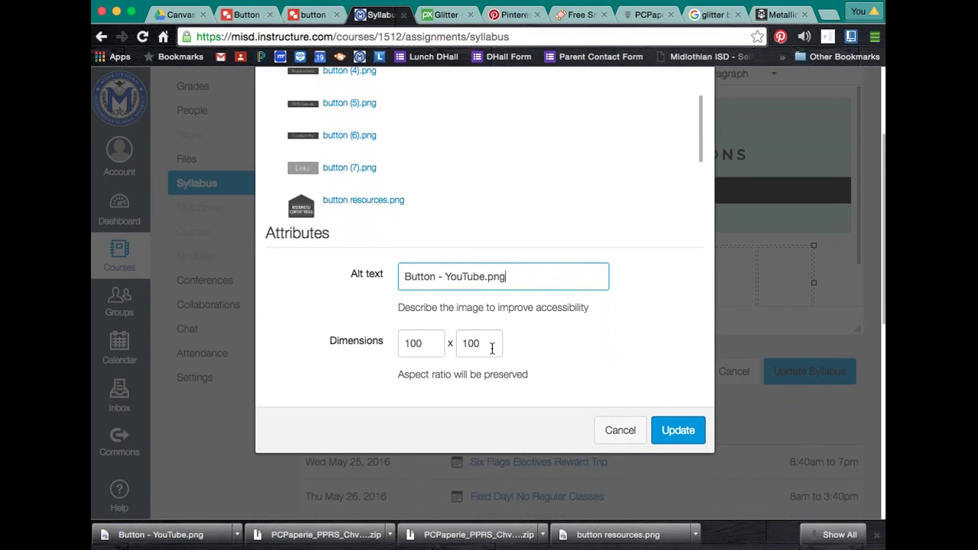
pyautogui.click(677, 430)
# Shrink the new YouTube image slightly by dragging its corner handle.
pyautogui.scroll(-1, 612, 296)
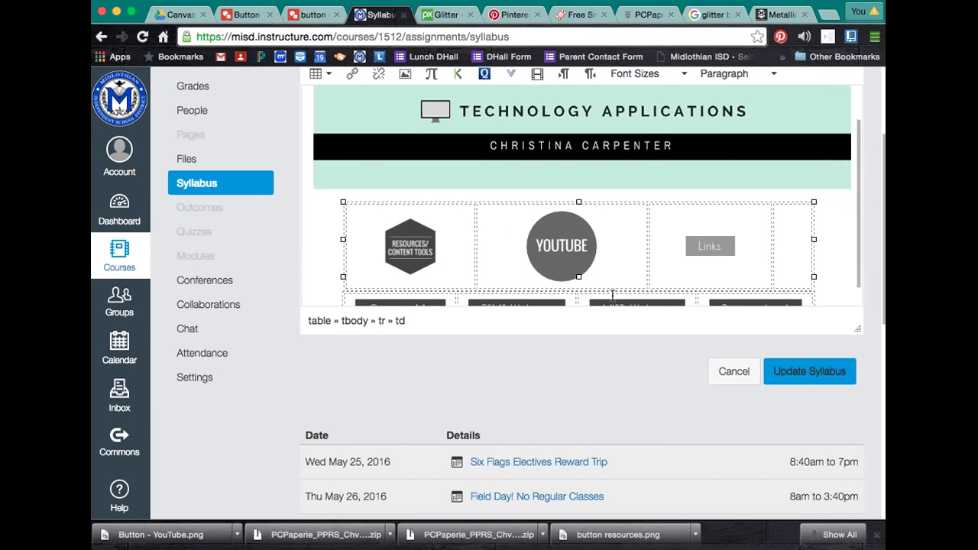
pyautogui.click(551, 239)
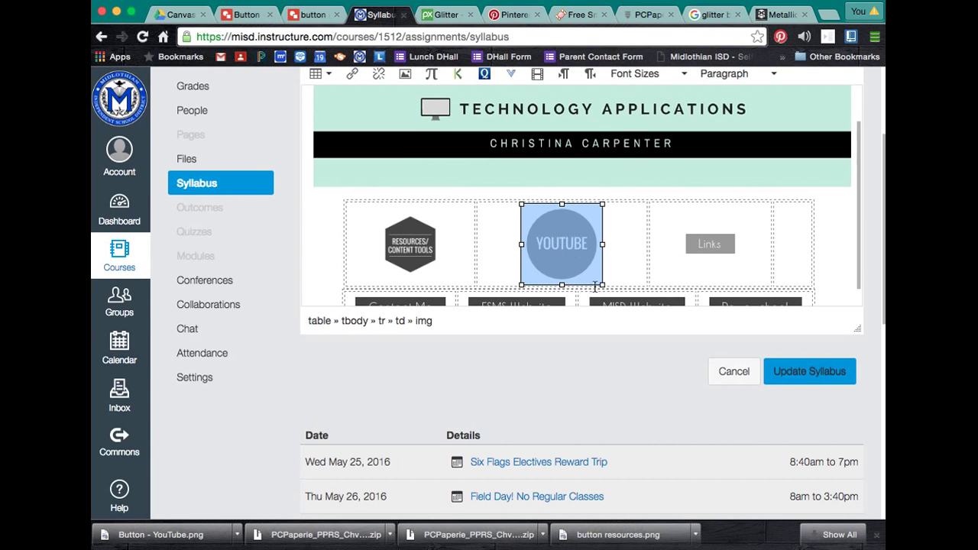
pyautogui.moveTo(602, 284); pyautogui.dragTo(582, 262)
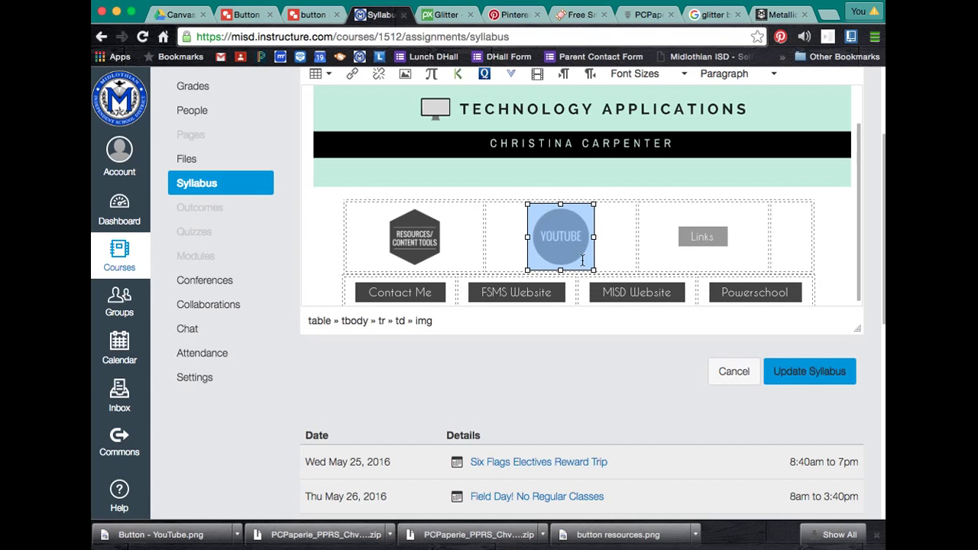
pyautogui.click(622, 256)
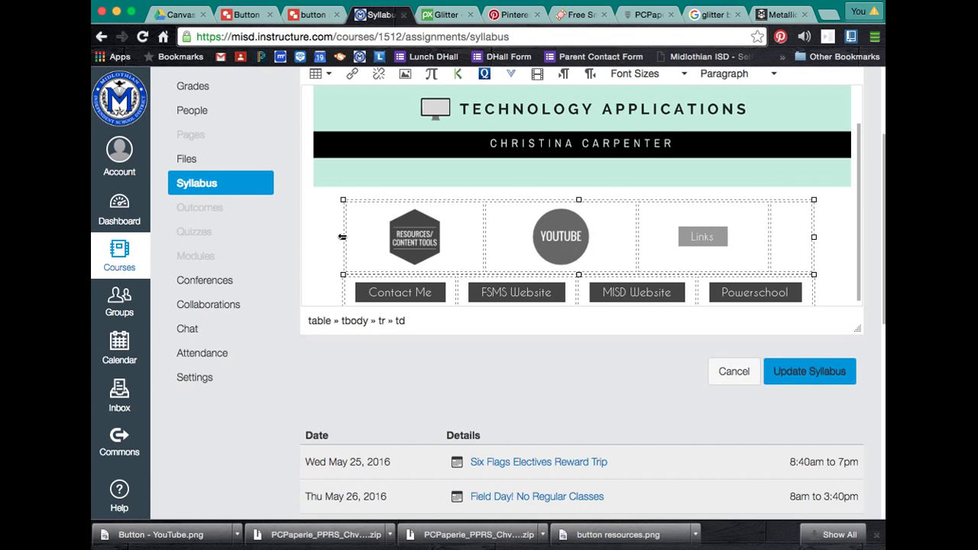
# Narrow the button table from both sides to about 504 x 100.
pyautogui.moveTo(342, 237); pyautogui.dragTo(406, 238)
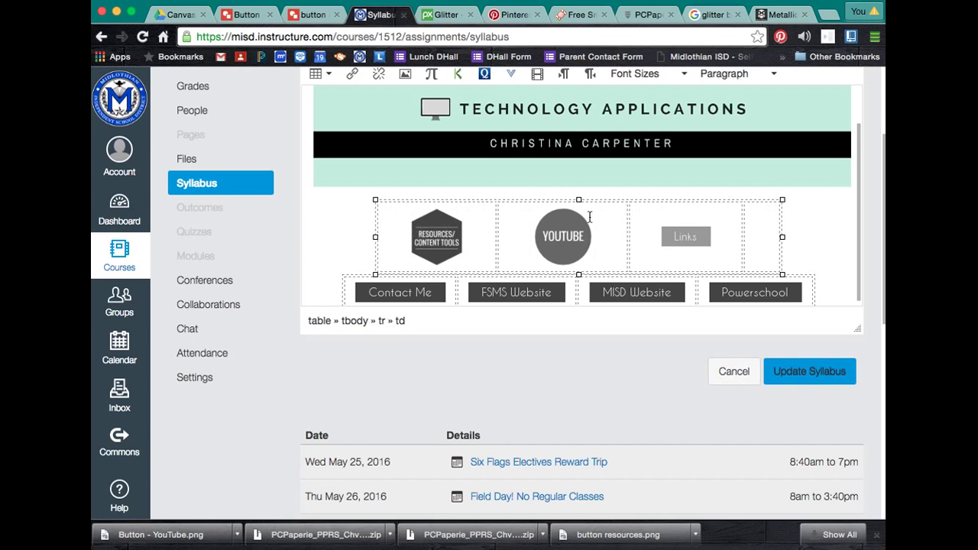
pyautogui.moveTo(783, 237); pyautogui.dragTo(747, 238)
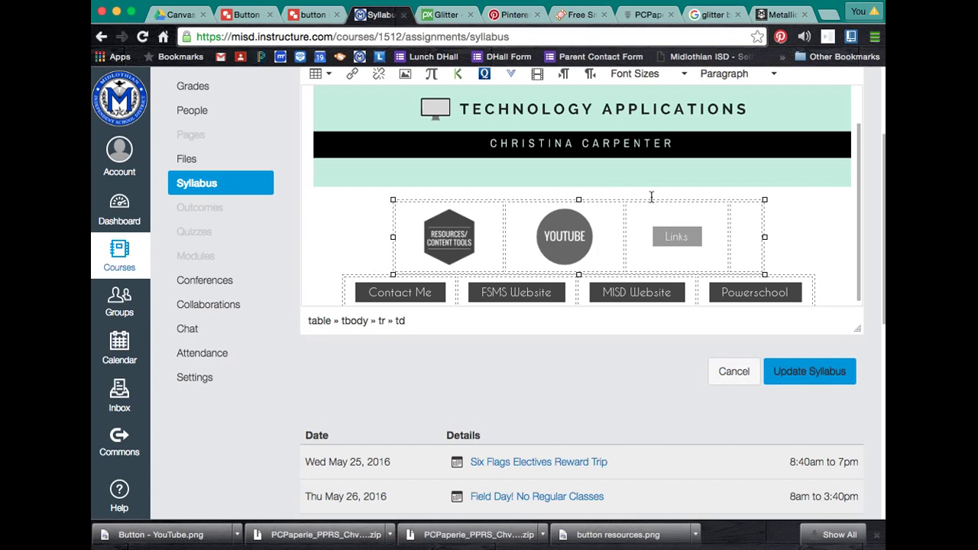
pyautogui.click(842, 212)
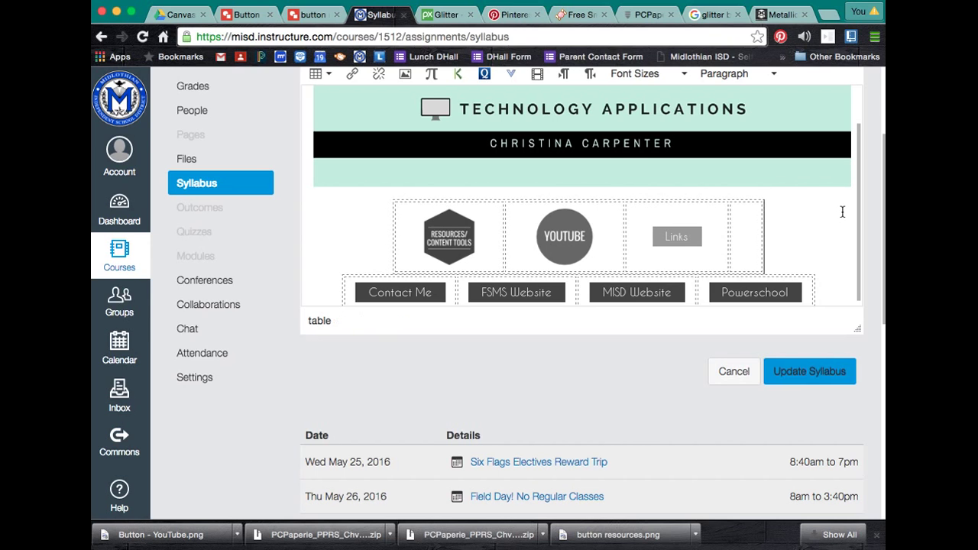
pyautogui.click(560, 241)
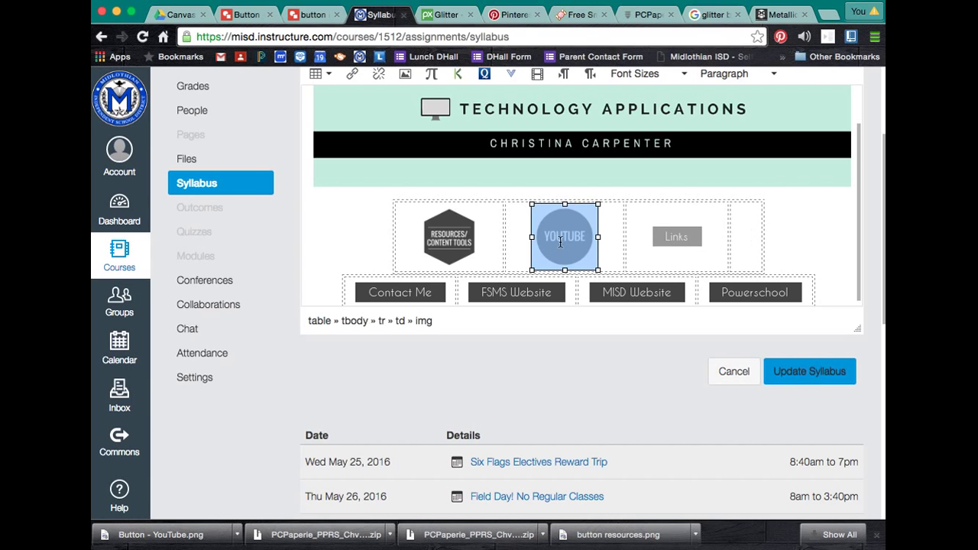
pyautogui.scroll(2, 554, 226)
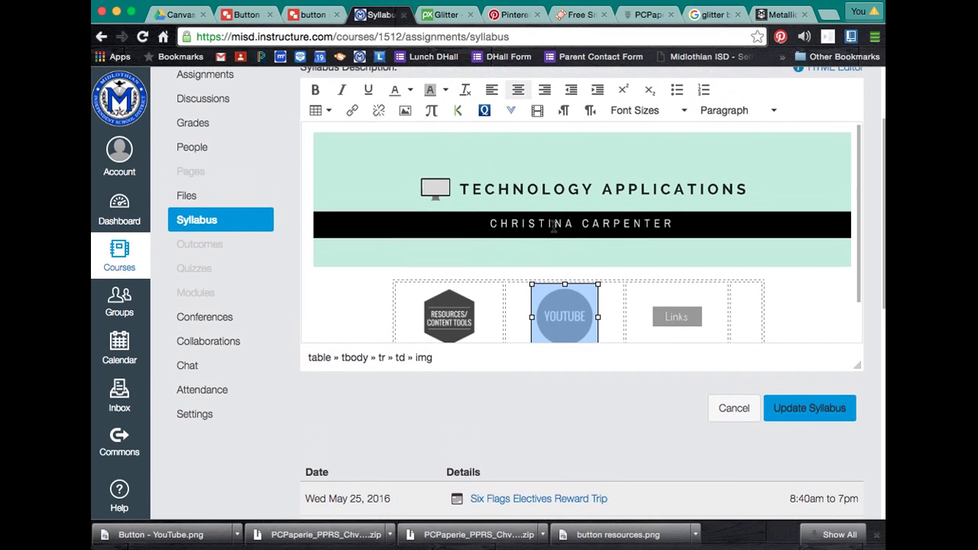
pyautogui.click(354, 112)
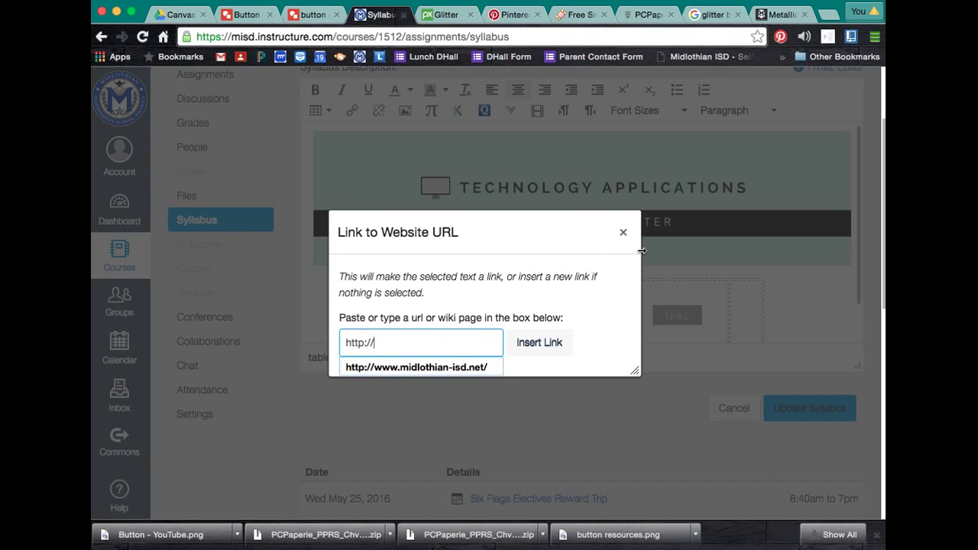
pyautogui.click(435, 368)
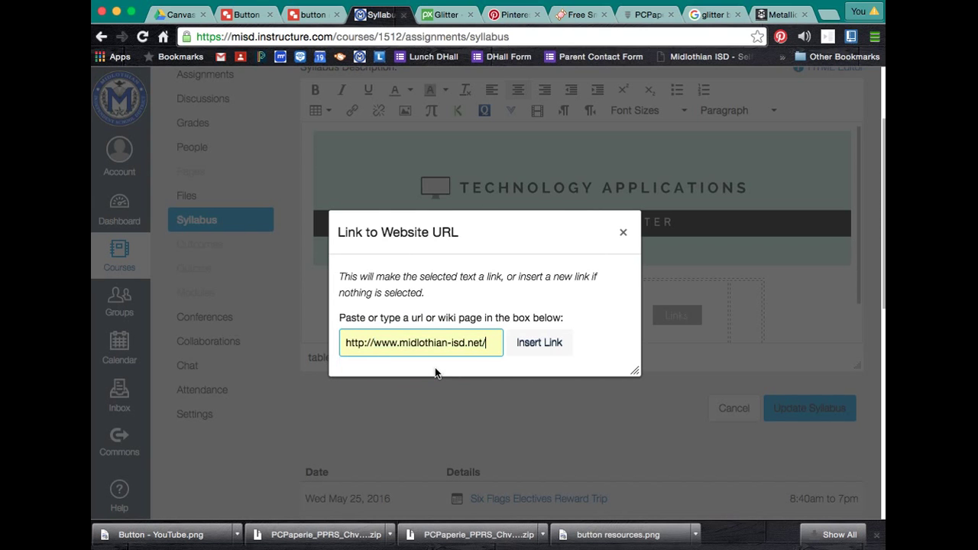
pyautogui.click(538, 343)
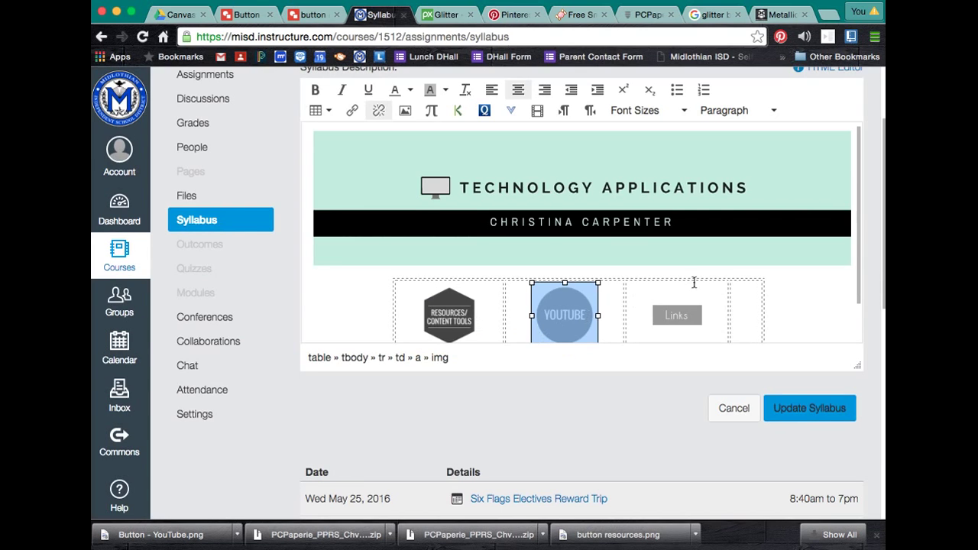
pyautogui.click(794, 308)
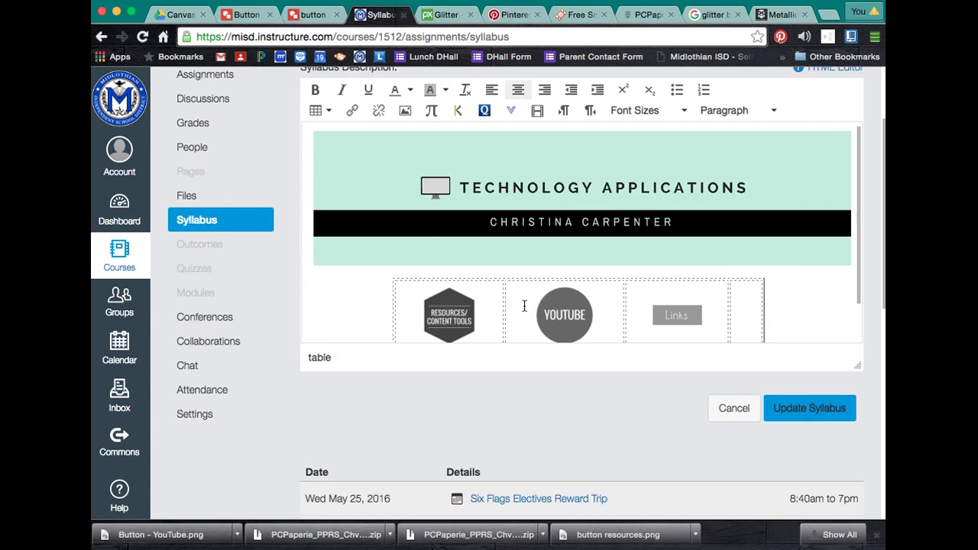
# Slide the teal chevron hexagon off the dark RESOURCES button, then return to the Button - YouTube drawing.
pyautogui.click(249, 19)
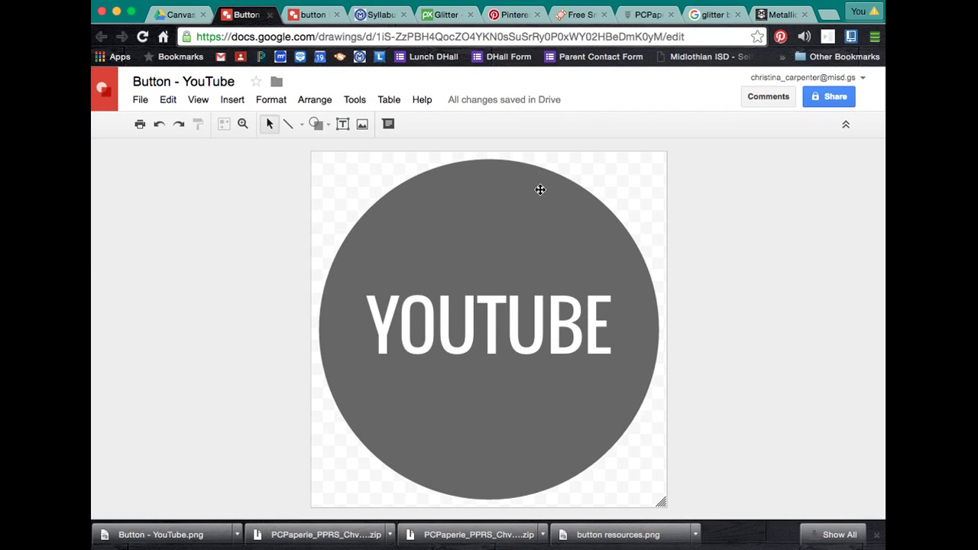
pyautogui.click(313, 16)
pyautogui.moveTo(742, 219); pyautogui.dragTo(468, 222)
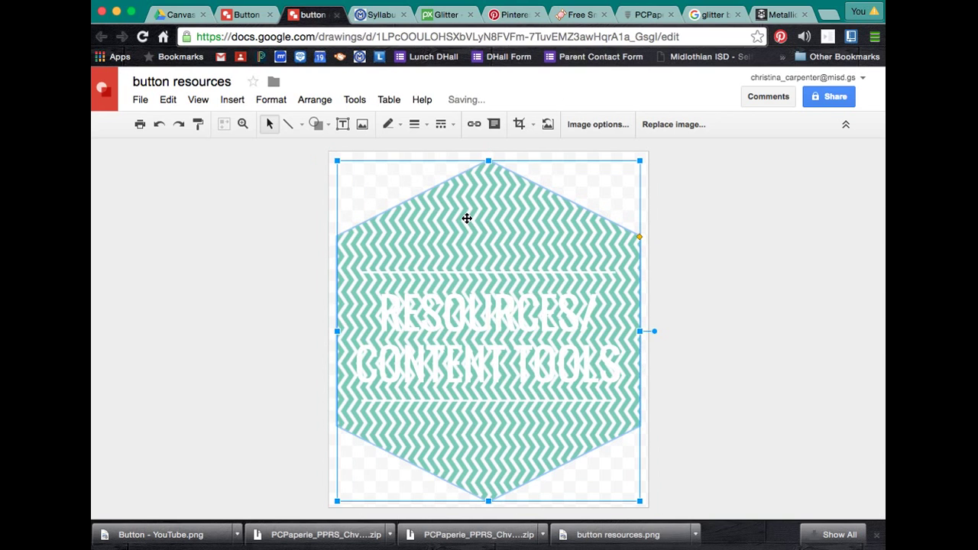
pyautogui.moveTo(516, 194); pyautogui.dragTo(725, 233)
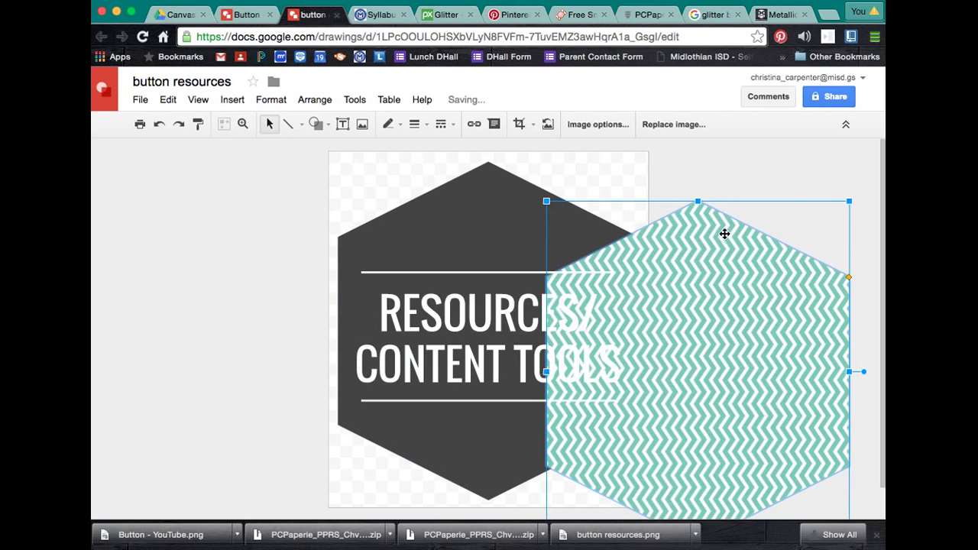
pyautogui.click(248, 14)
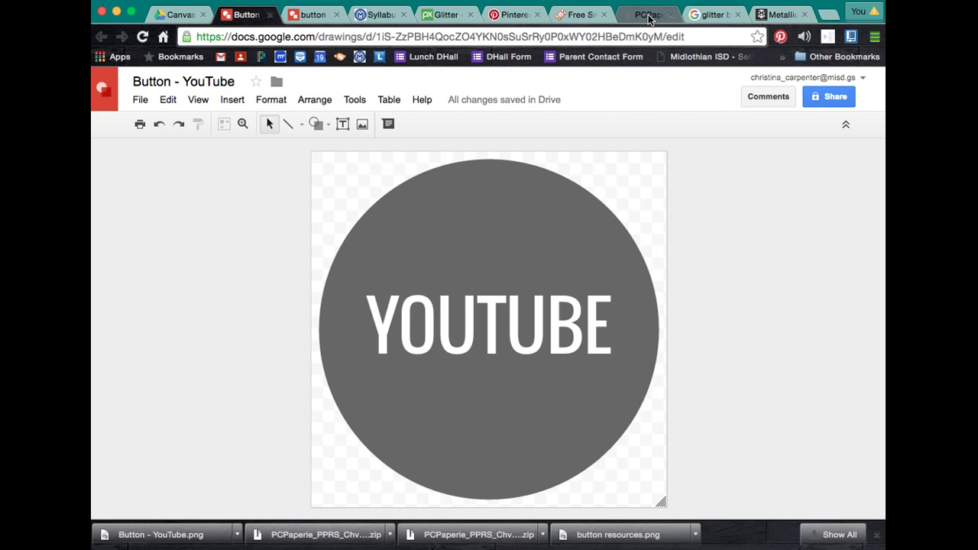
# Bring up the Pixabay glitter results and preview the top background thumbnails.
pyautogui.click(432, 15)
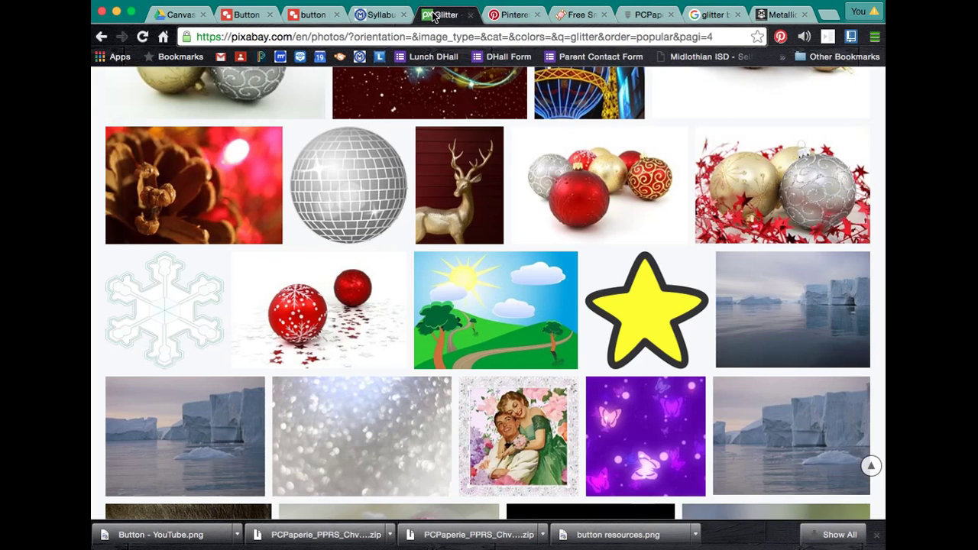
pyautogui.scroll(10, 466, 107)
pyautogui.scroll(3, 469, 122)
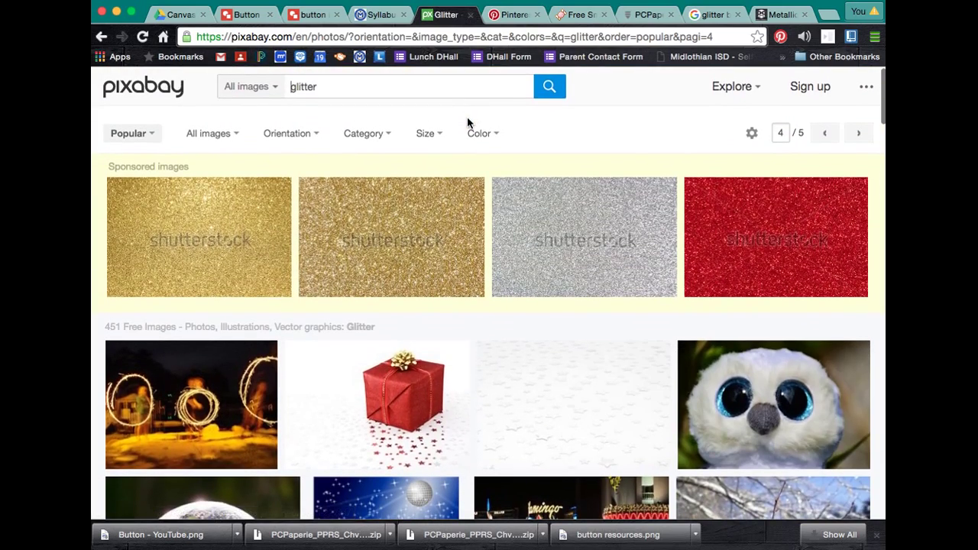
pyautogui.scroll(-1, 407, 388)
pyautogui.scroll(2, 407, 367)
pyautogui.moveTo(376, 244)
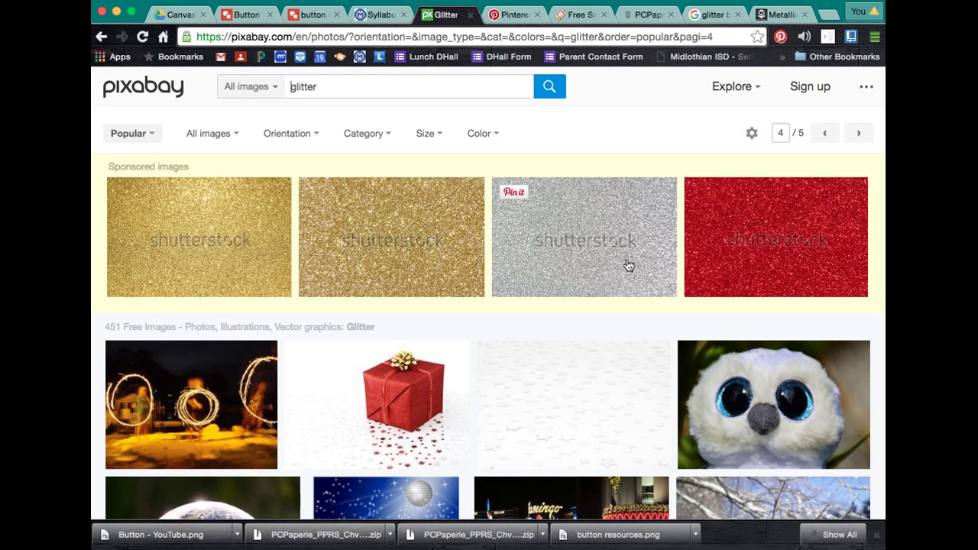
pyautogui.moveTo(557, 253)
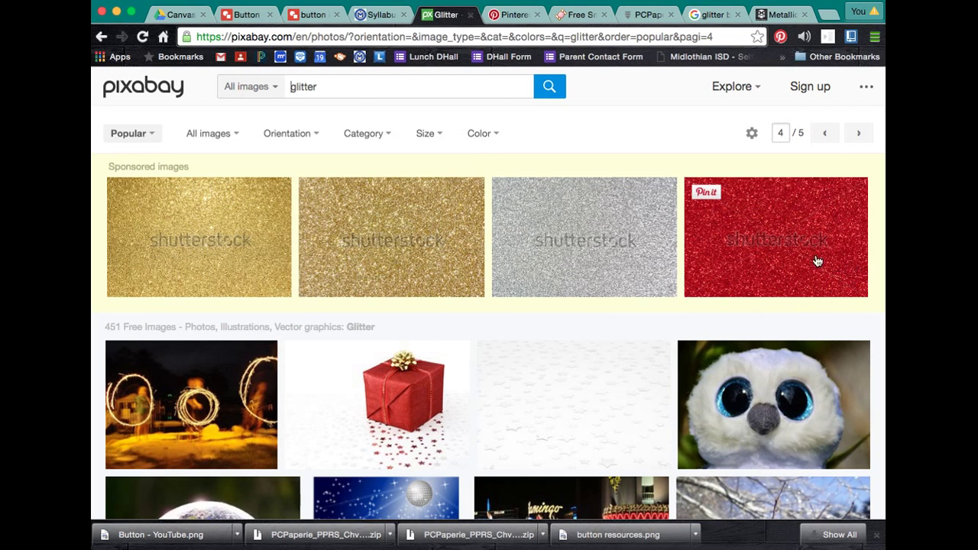
pyautogui.moveTo(608, 434)
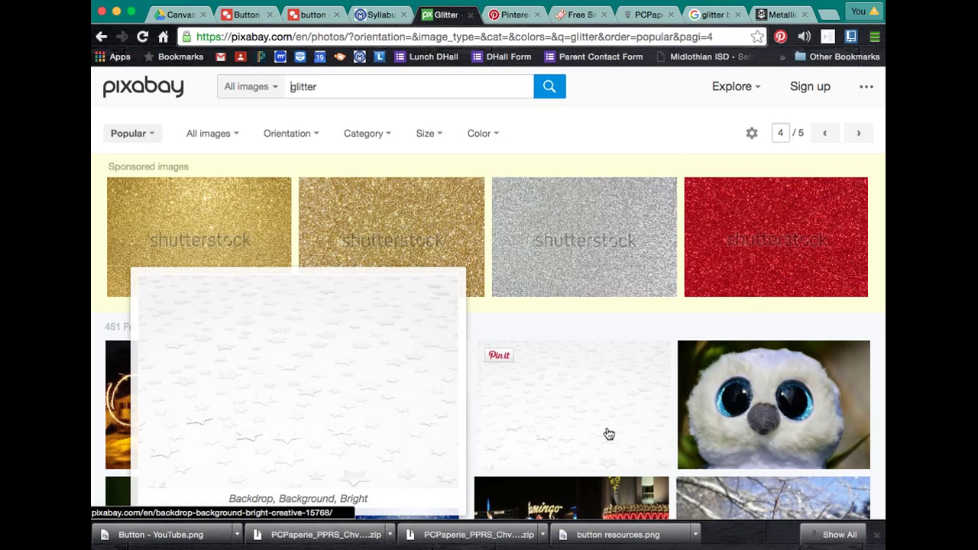
# Scroll further down the glitter results, previewing more sparkly backgrounds for a golden texture.
pyautogui.scroll(-10, 609, 434)
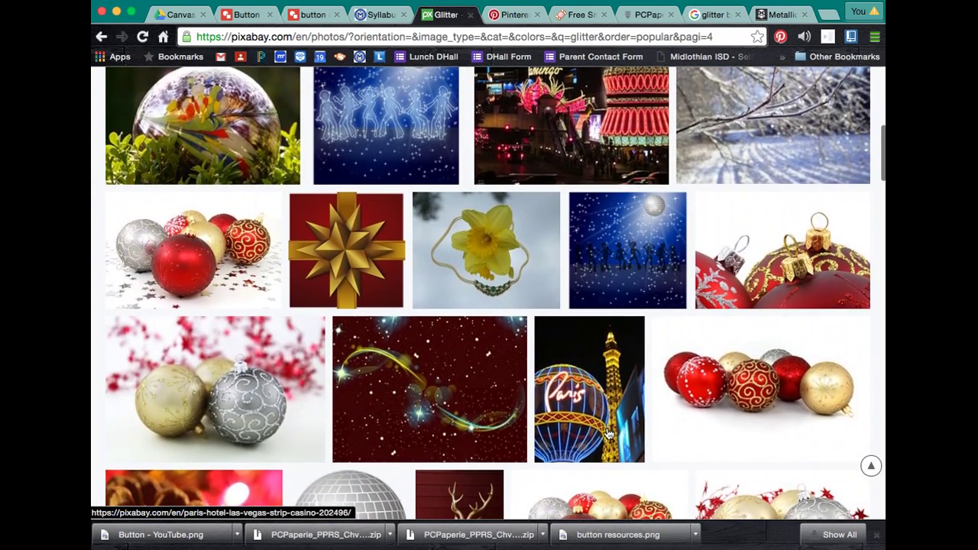
pyautogui.scroll(-9, 609, 434)
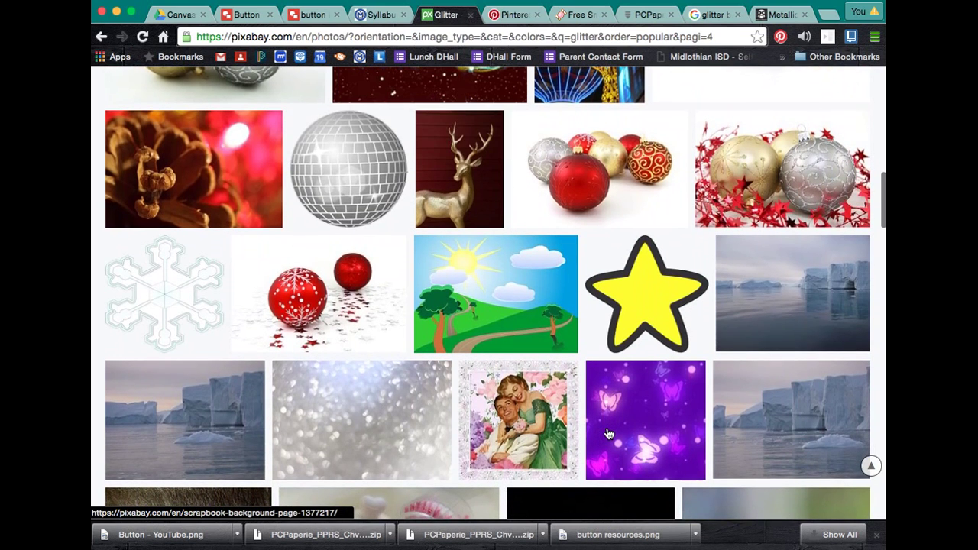
pyautogui.scroll(-2, 609, 434)
pyautogui.moveTo(335, 331)
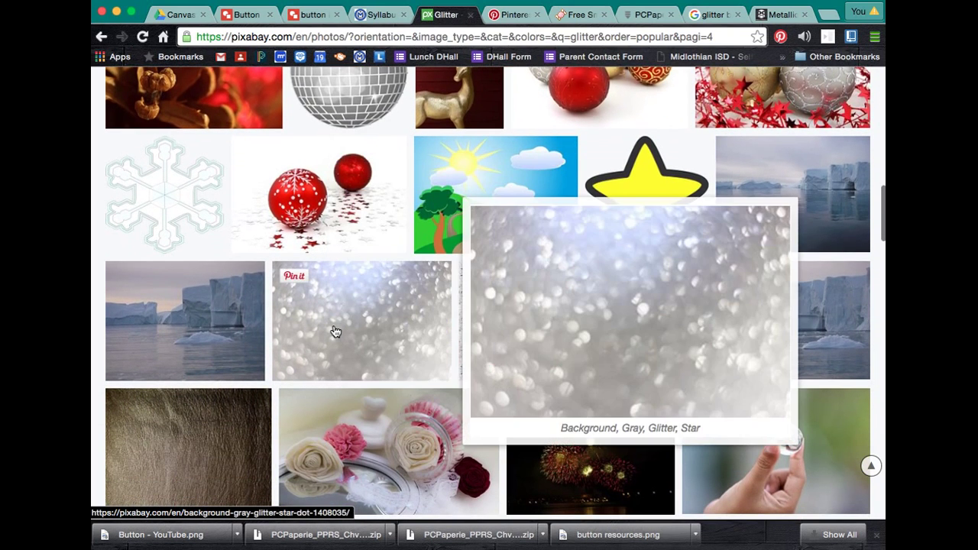
pyautogui.scroll(-2, 335, 331)
pyautogui.moveTo(222, 333)
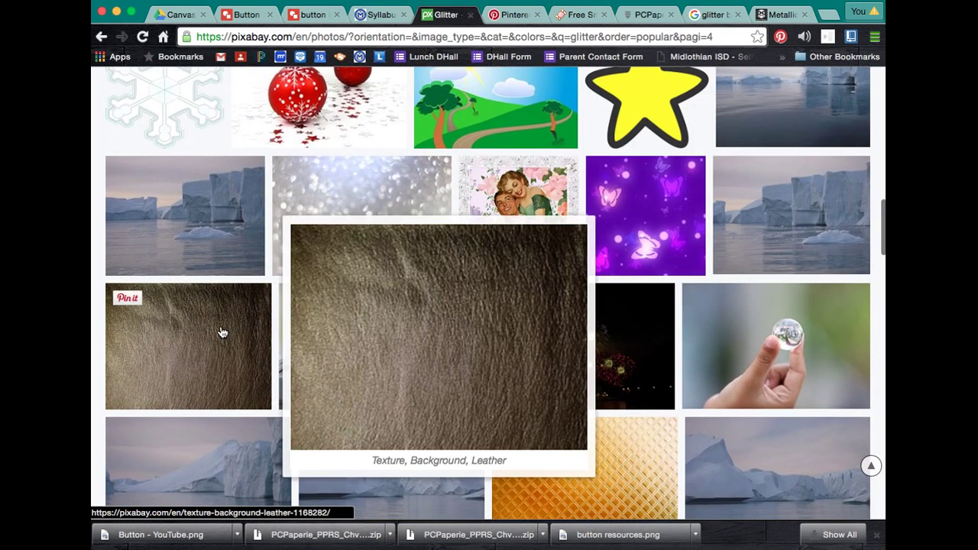
pyautogui.scroll(-1, 222, 332)
pyautogui.scroll(-3, 222, 332)
pyautogui.moveTo(580, 274)
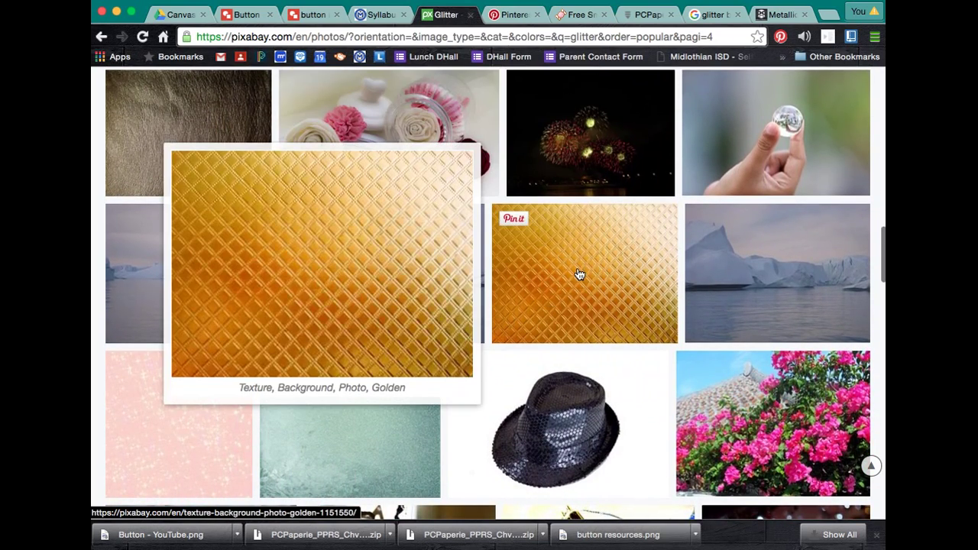
pyautogui.scroll(8, 579, 274)
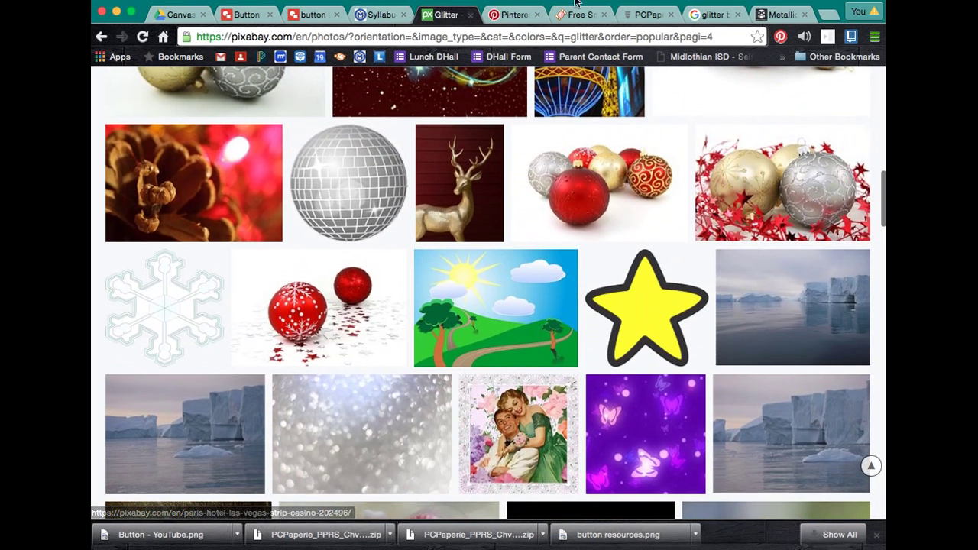
# Glance at the chevron papers page, then scroll the Free Web Resources Pinterest board.
pyautogui.click(573, 17)
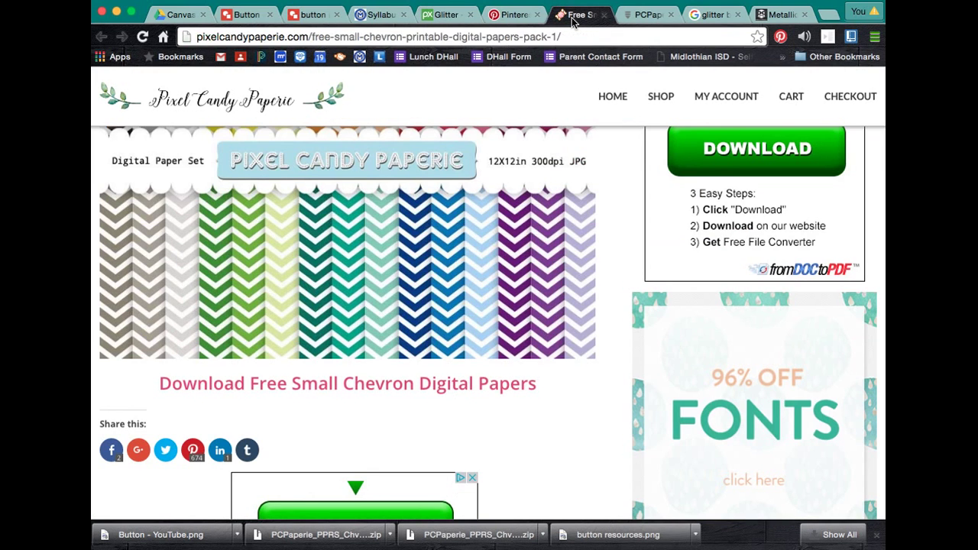
pyautogui.click(510, 16)
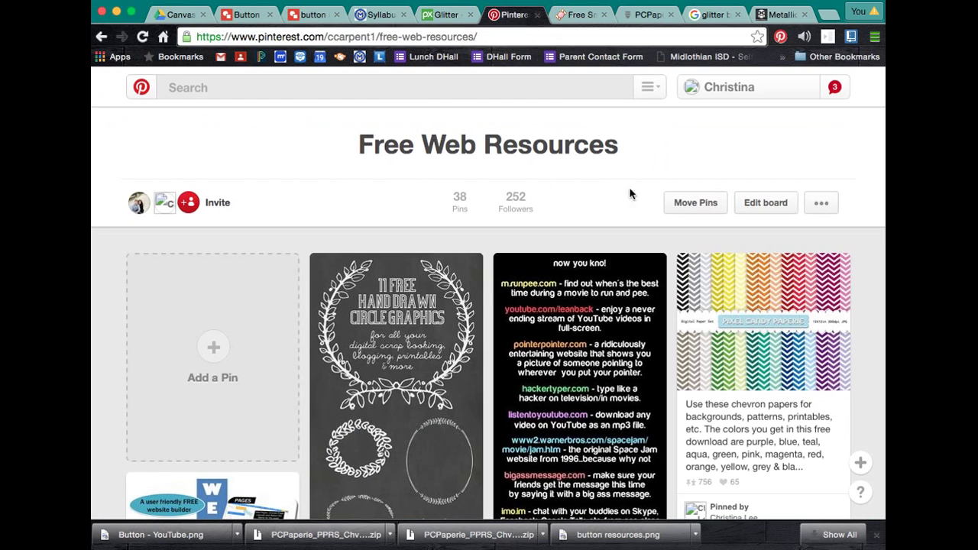
pyautogui.scroll(-3, 777, 367)
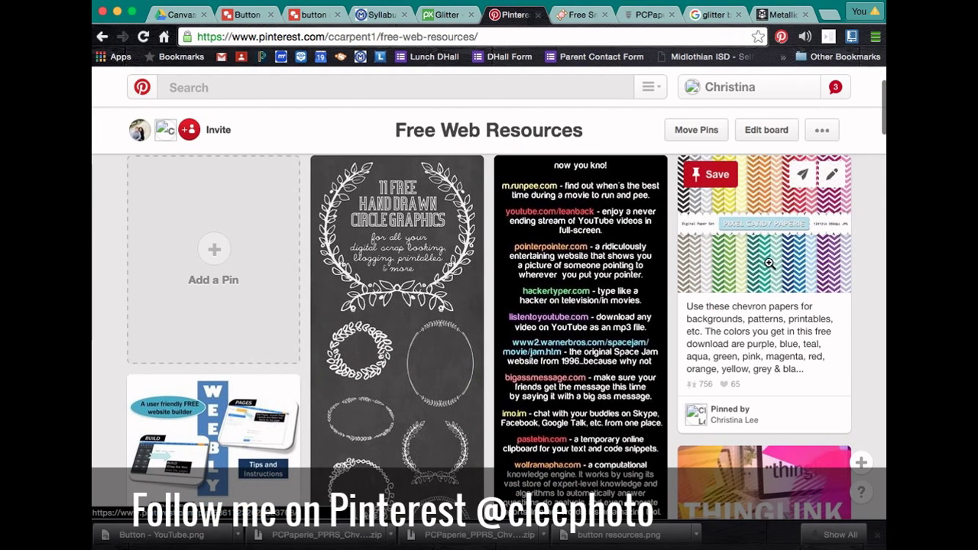
# Look over the free small chevron digital papers page and its multicolour previews.
pyautogui.click(578, 14)
pyautogui.scroll(2, 418, 255)
pyautogui.scroll(4, 419, 255)
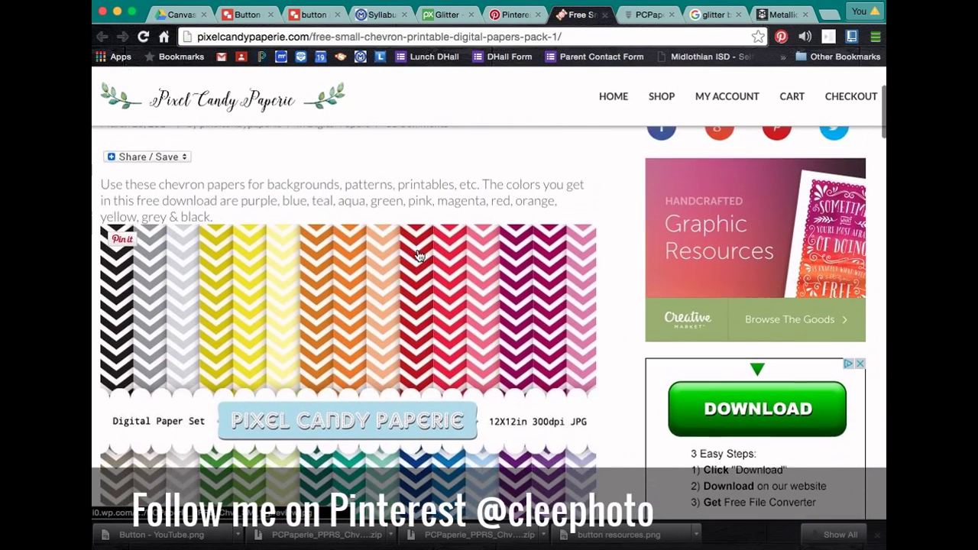
pyautogui.scroll(-1, 344, 255)
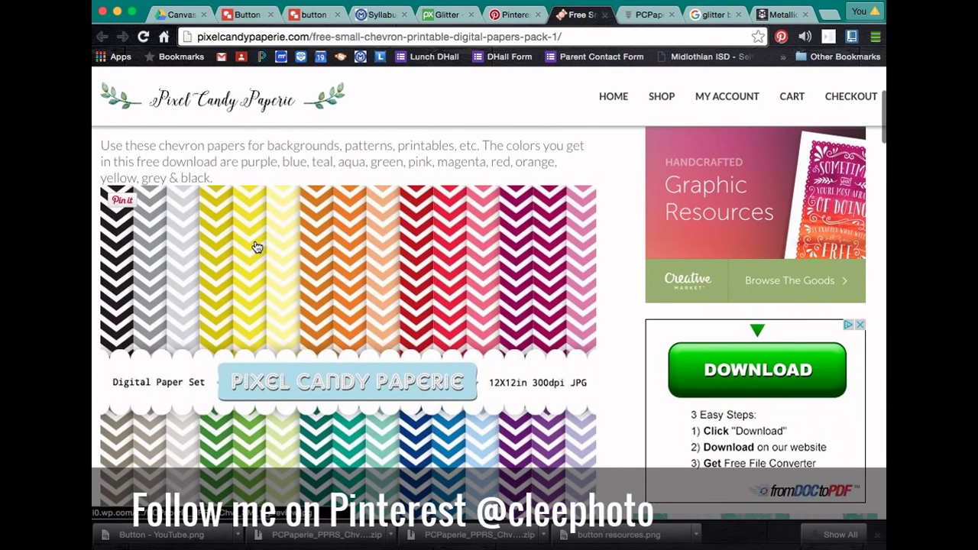
pyautogui.scroll(-1, 338, 237)
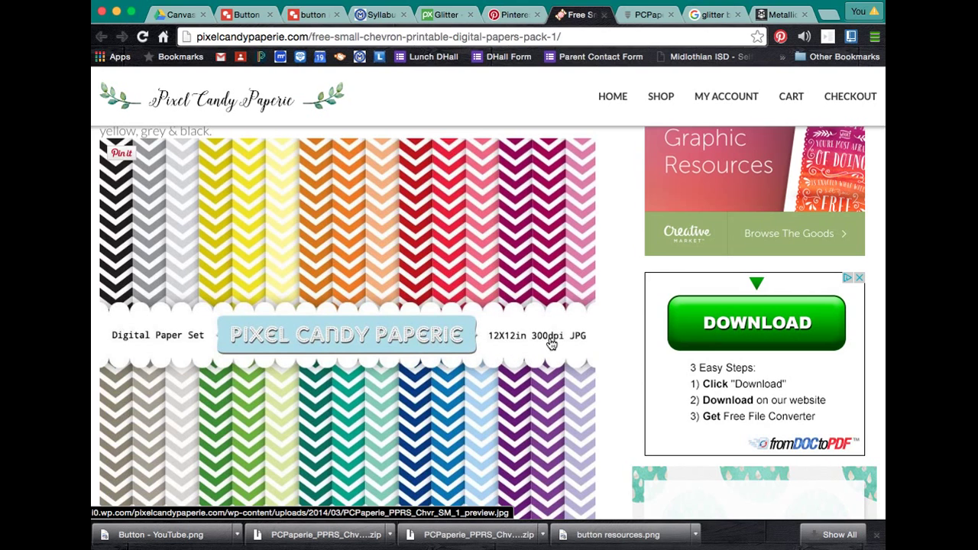
pyautogui.scroll(-5, 550, 344)
pyautogui.scroll(1, 550, 343)
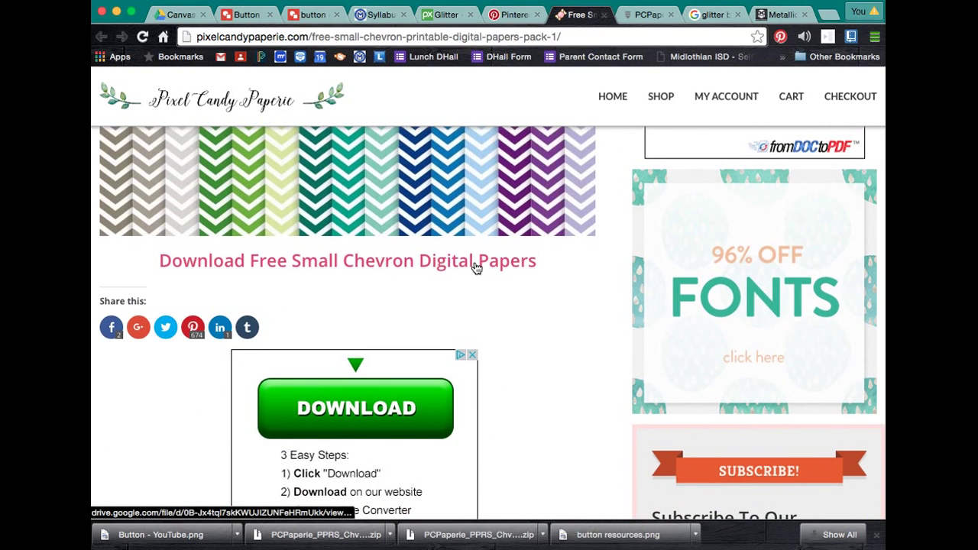
# Check the chevron papers zip contents, then return to Google's glitter image results.
pyautogui.click(647, 15)
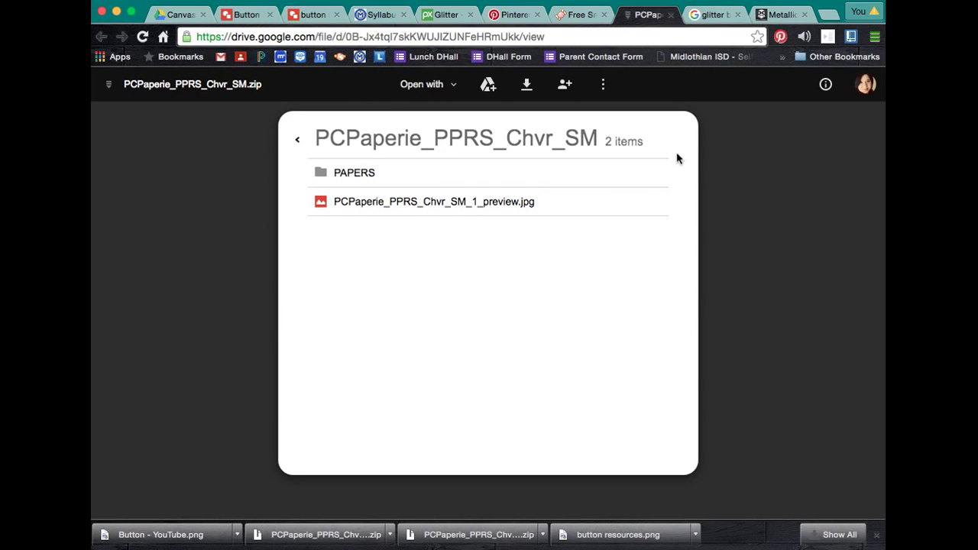
pyautogui.click(709, 15)
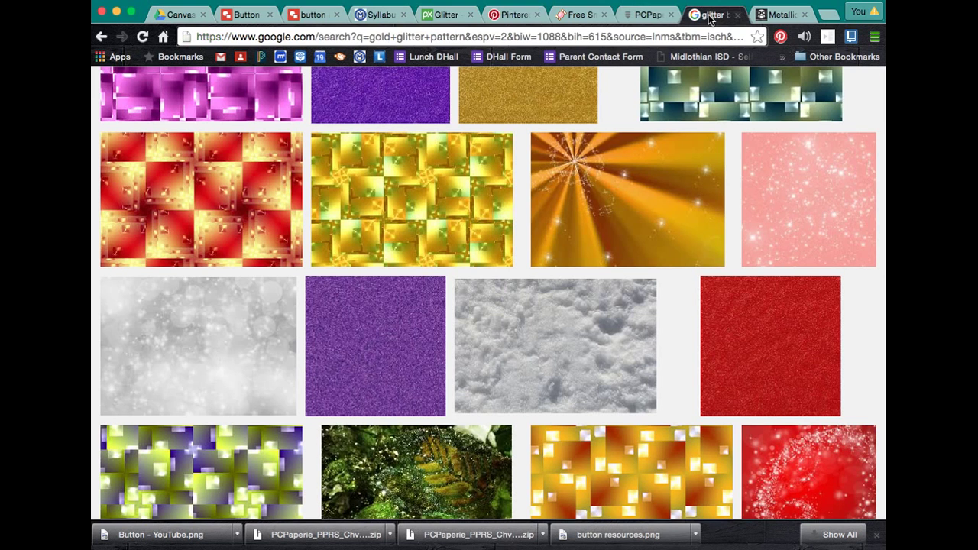
pyautogui.scroll(10, 560, 262)
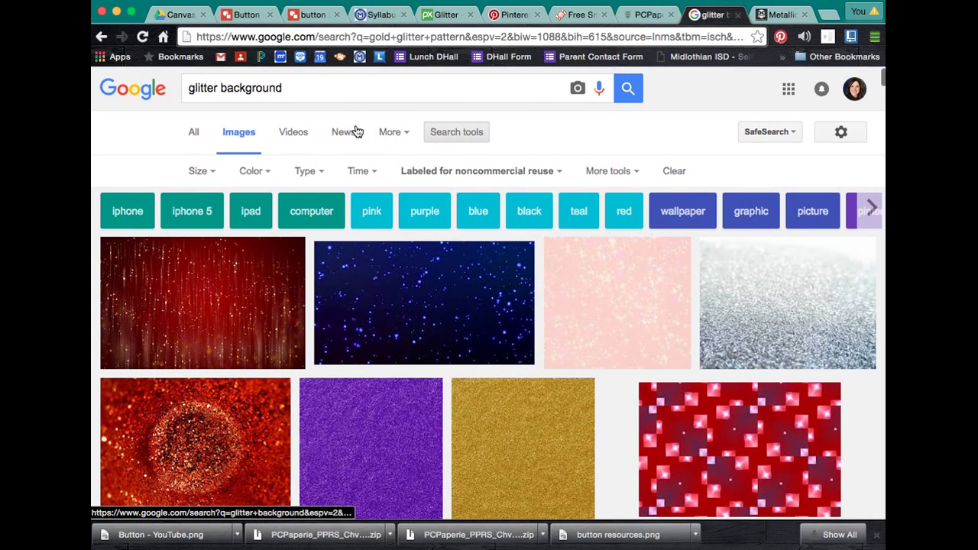
# Search Google for 'glitter paper' and show its image results.
pyautogui.tripleClick(295, 87)
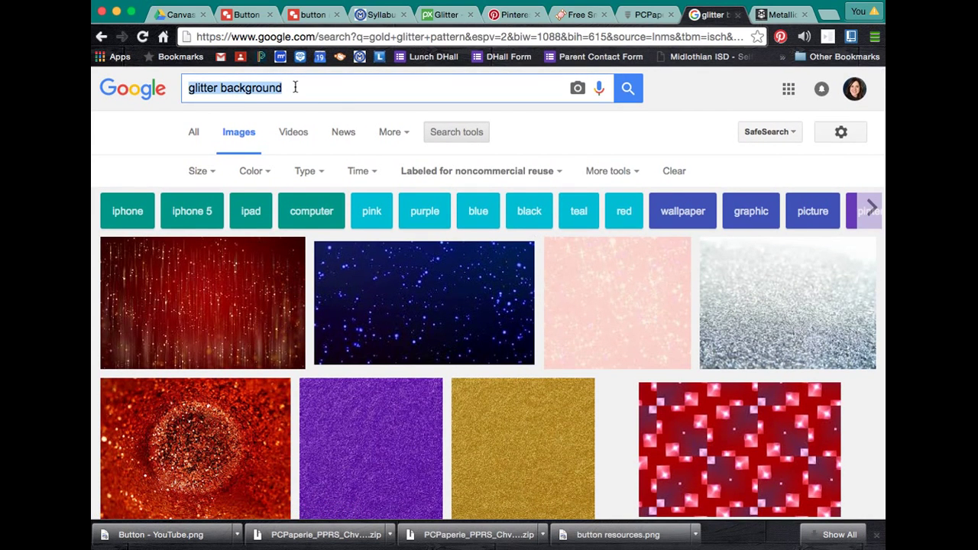
pyautogui.write('glitter ')
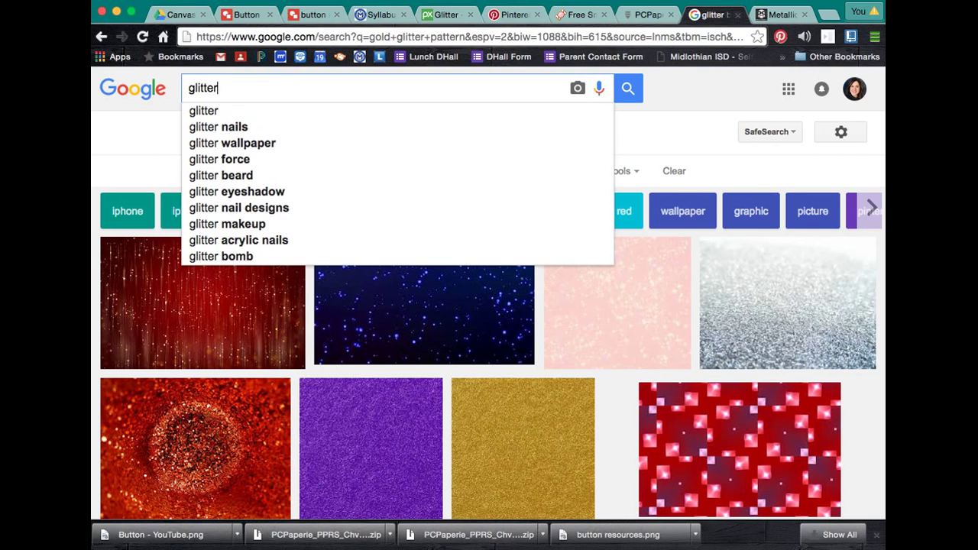
pyautogui.write('paper')
pyautogui.press('Return')
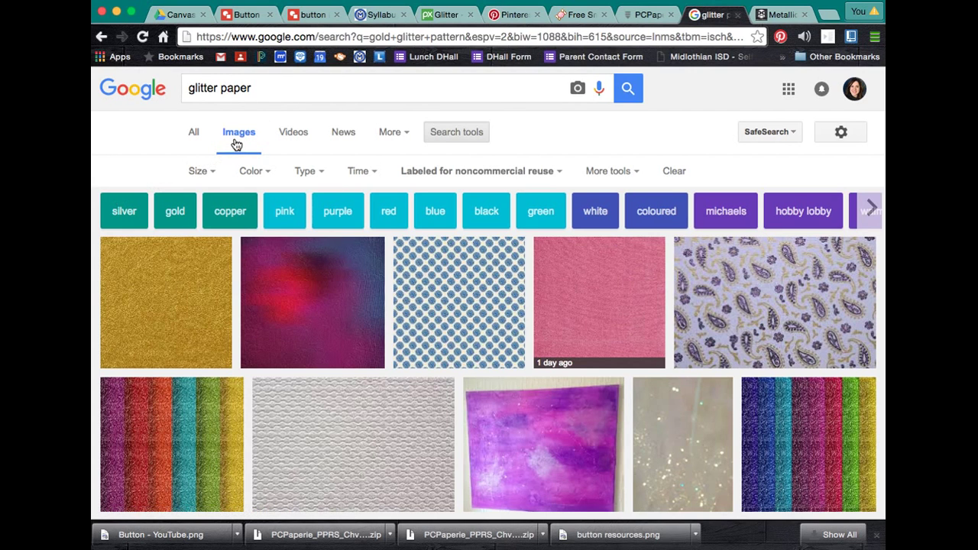
pyautogui.click(200, 143)
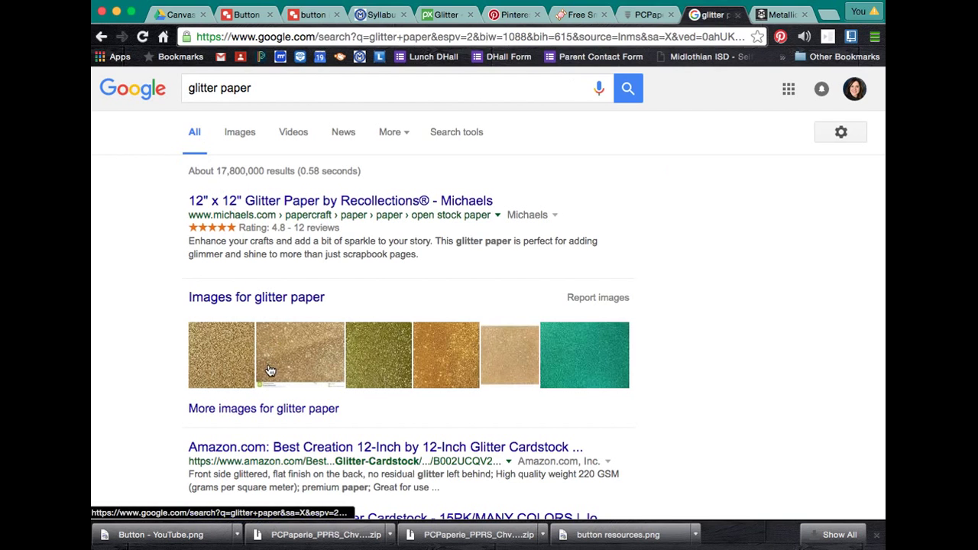
pyautogui.scroll(-5, 586, 325)
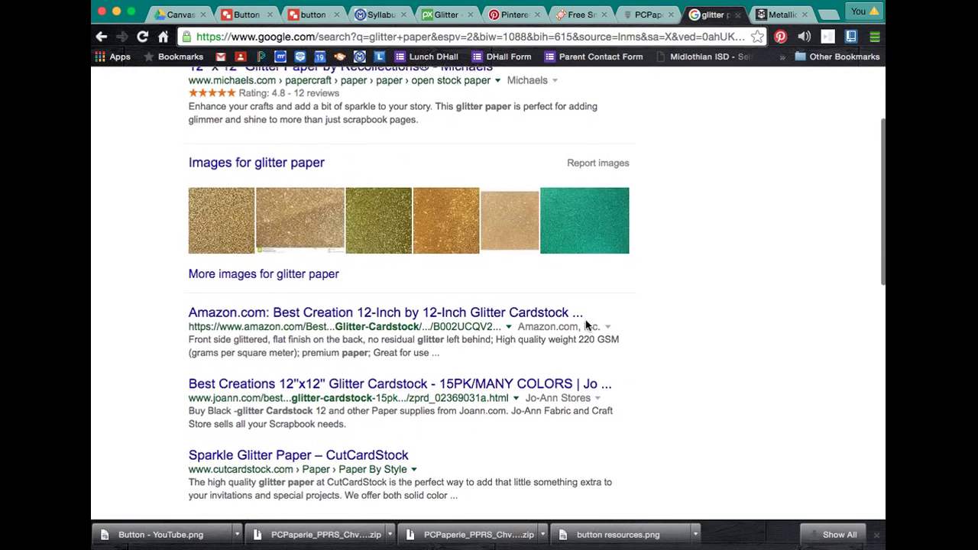
pyautogui.scroll(3, 586, 325)
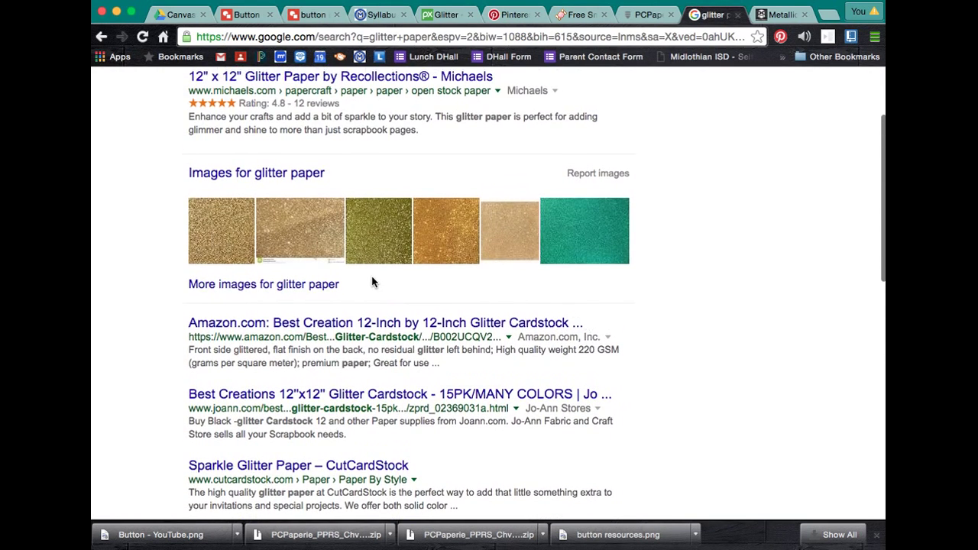
pyautogui.scroll(3, 371, 280)
pyautogui.click(242, 134)
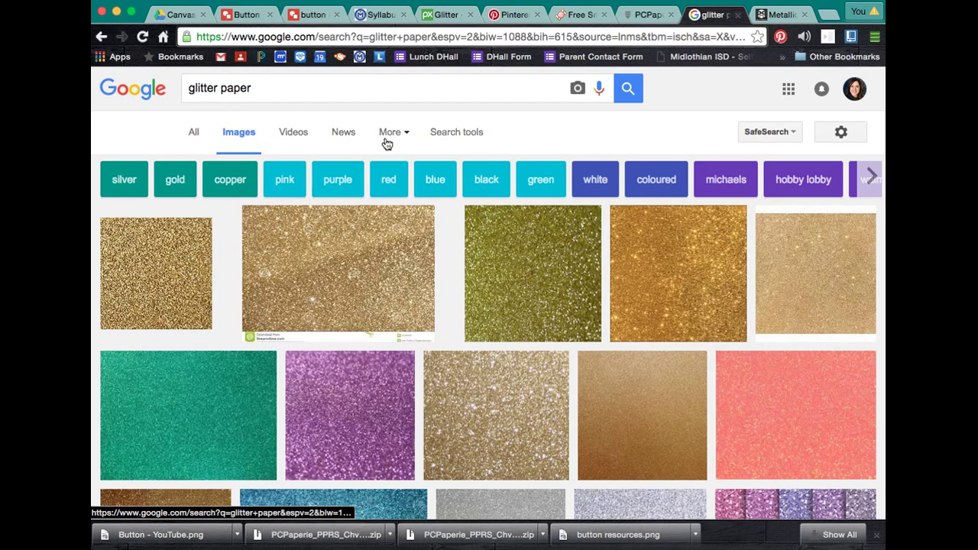
# Set Search tools' usage rights filter to 'Labeled for noncommercial reuse'.
pyautogui.click(462, 136)
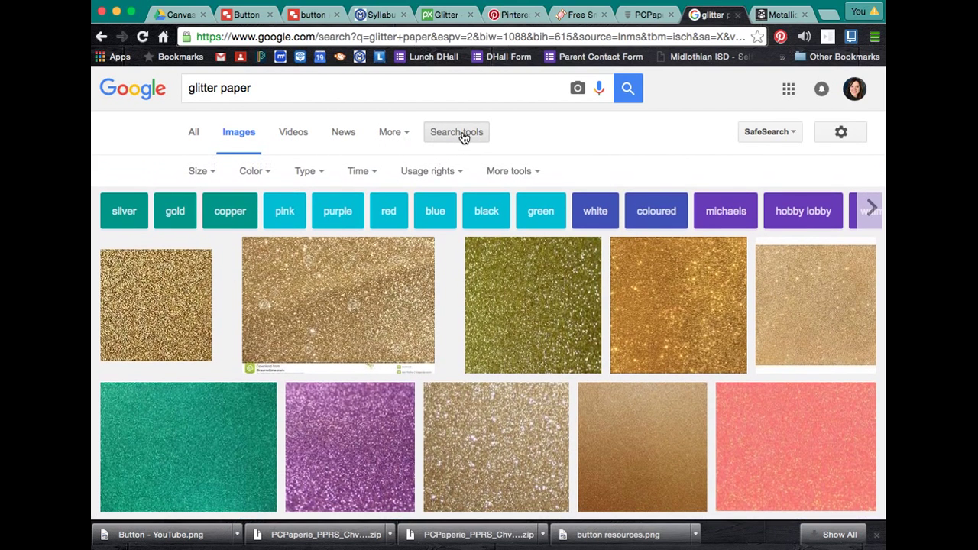
pyautogui.click(429, 171)
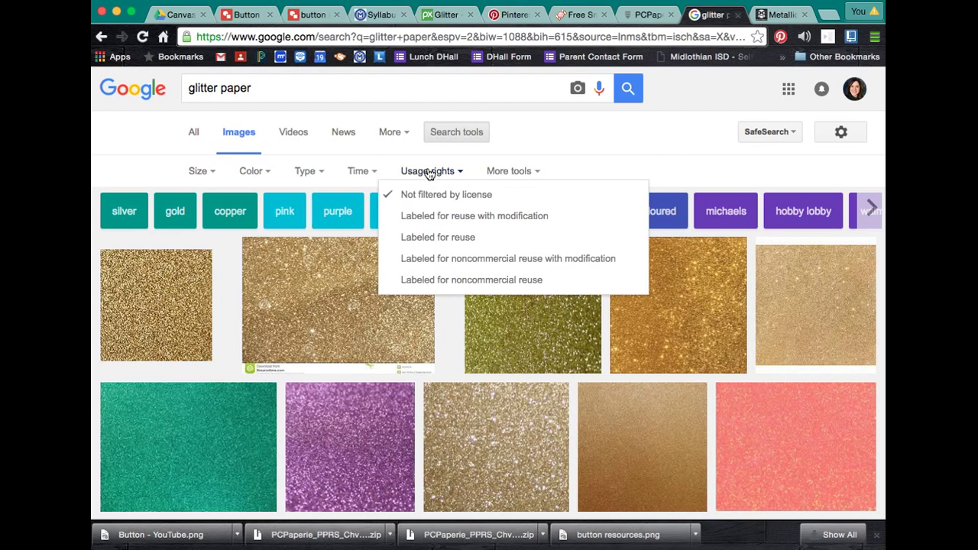
pyautogui.click(437, 281)
# Browse the filtered glitter paper results and preview the rainbow glitter stripes image.
pyautogui.scroll(-3, 437, 284)
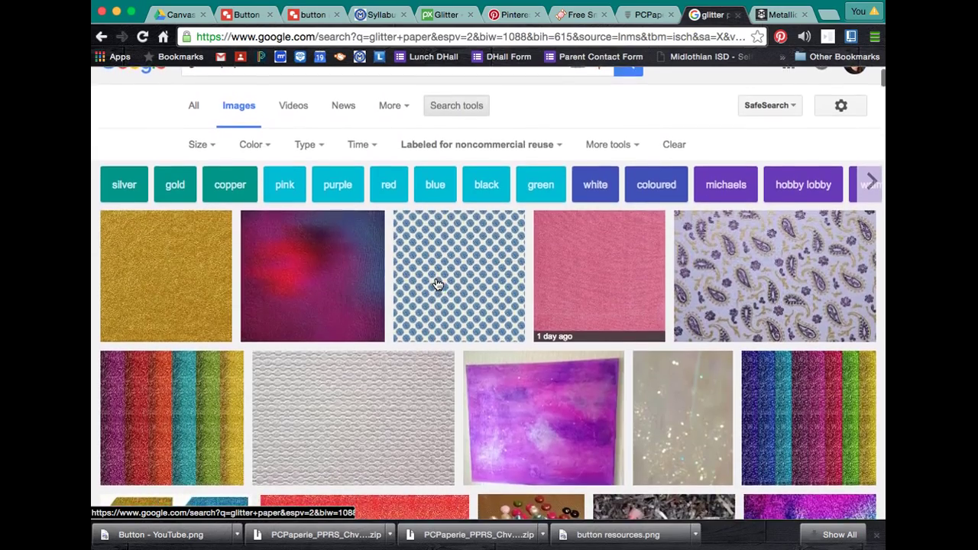
pyautogui.scroll(-5, 437, 284)
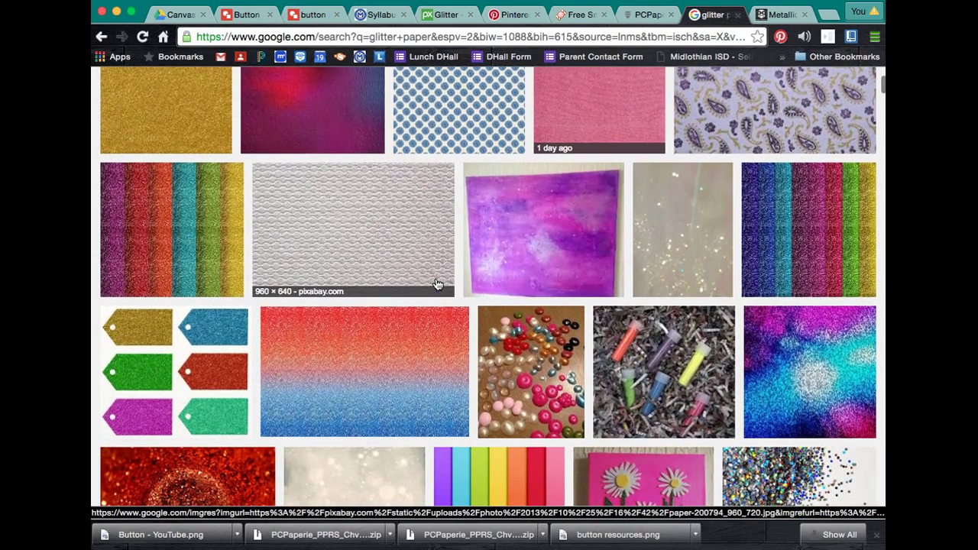
pyautogui.scroll(-7, 437, 284)
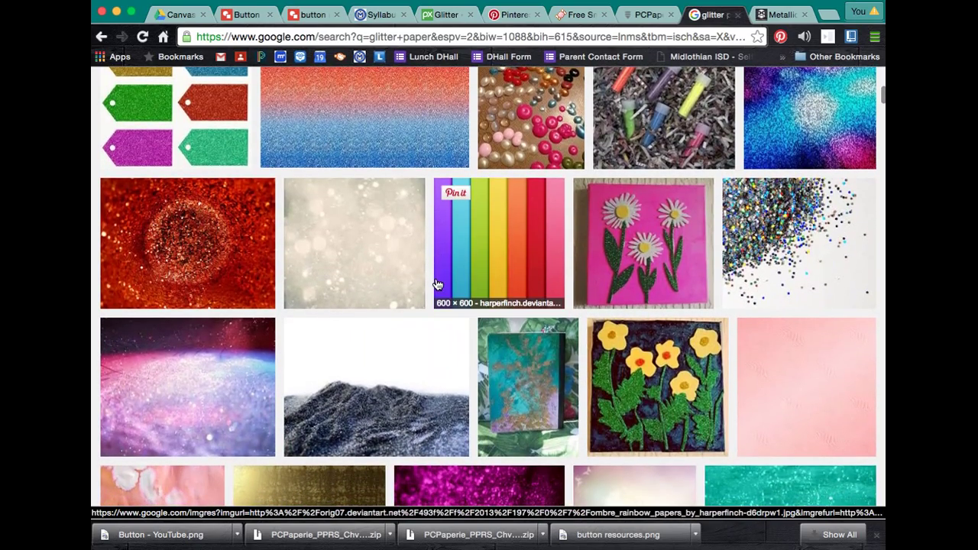
pyautogui.scroll(-12, 437, 284)
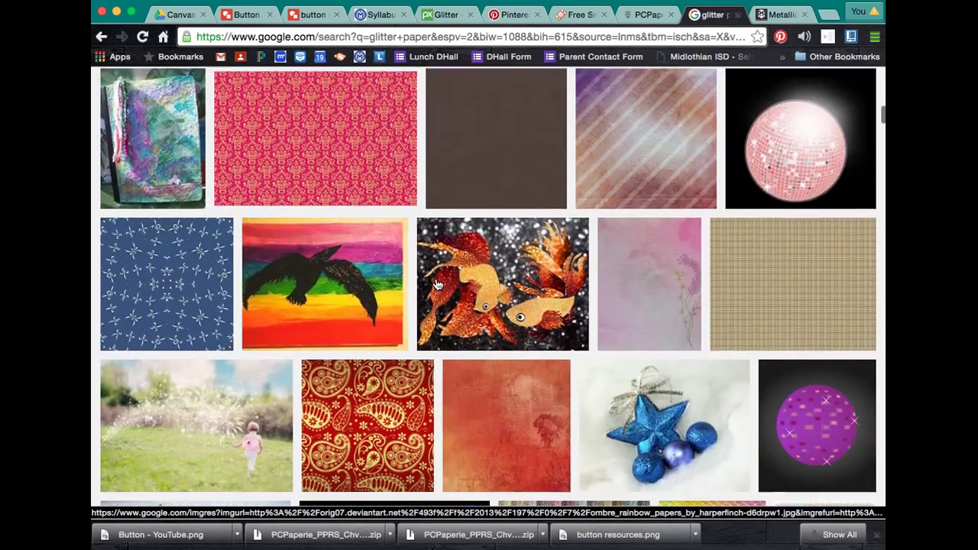
pyautogui.scroll(-14, 435, 283)
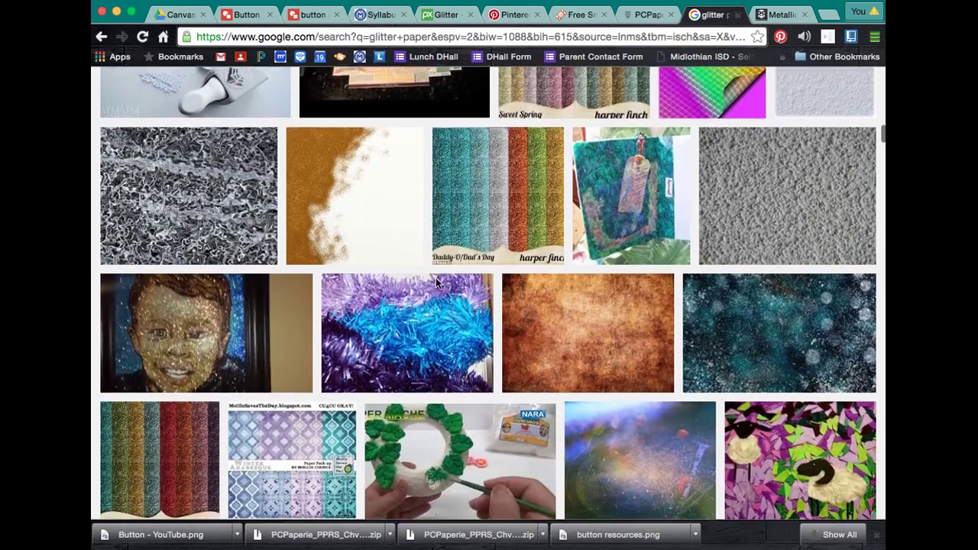
pyautogui.scroll(-19, 436, 284)
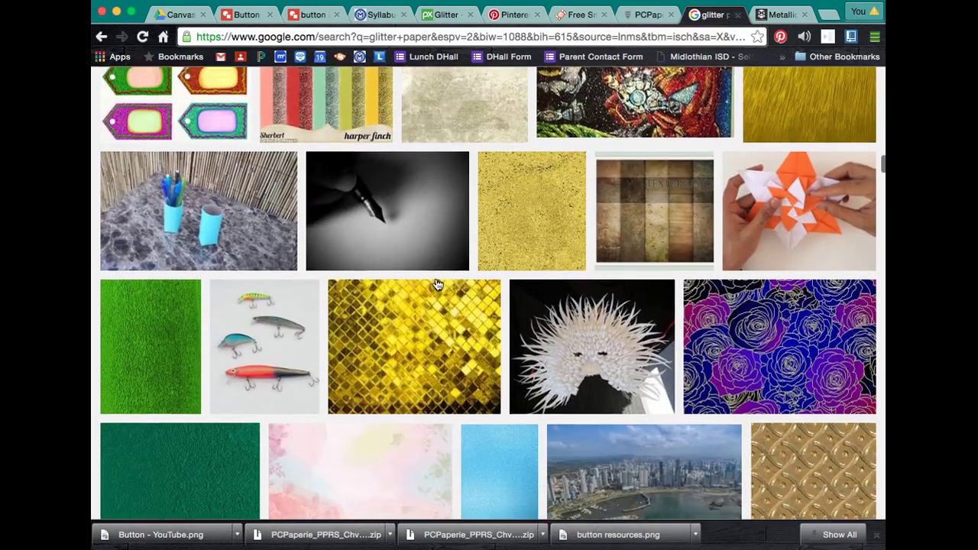
pyautogui.scroll(-3, 436, 285)
pyautogui.scroll(15, 437, 286)
pyautogui.scroll(7, 440, 289)
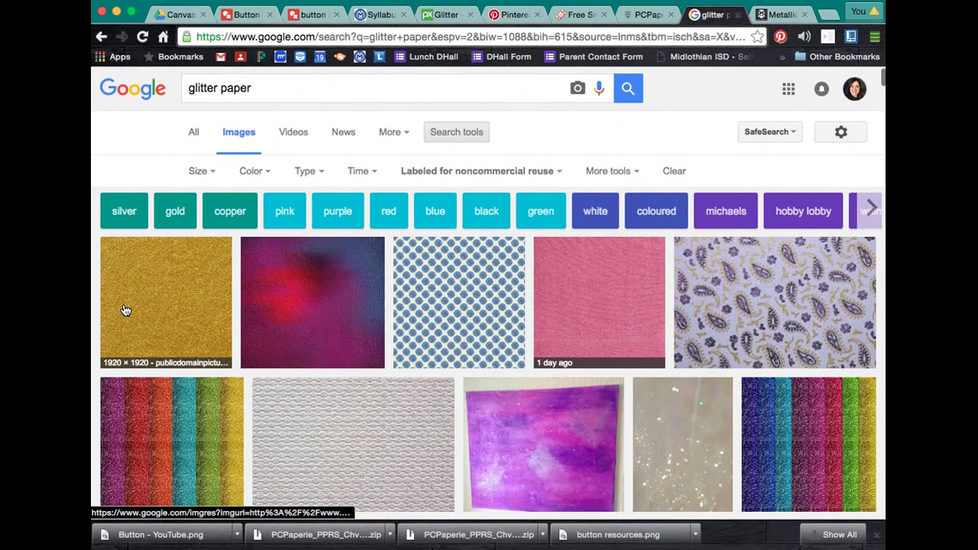
pyautogui.click(127, 422)
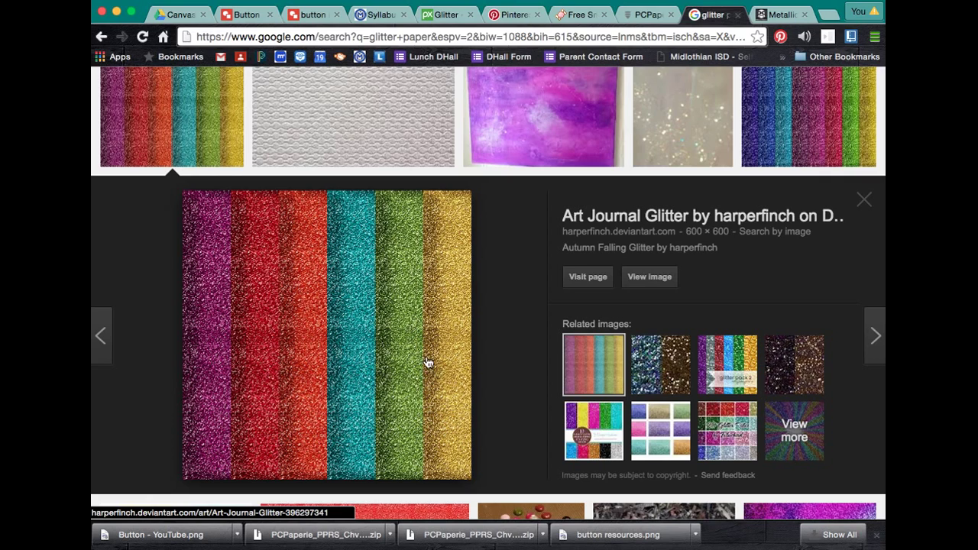
pyautogui.scroll(5, 428, 363)
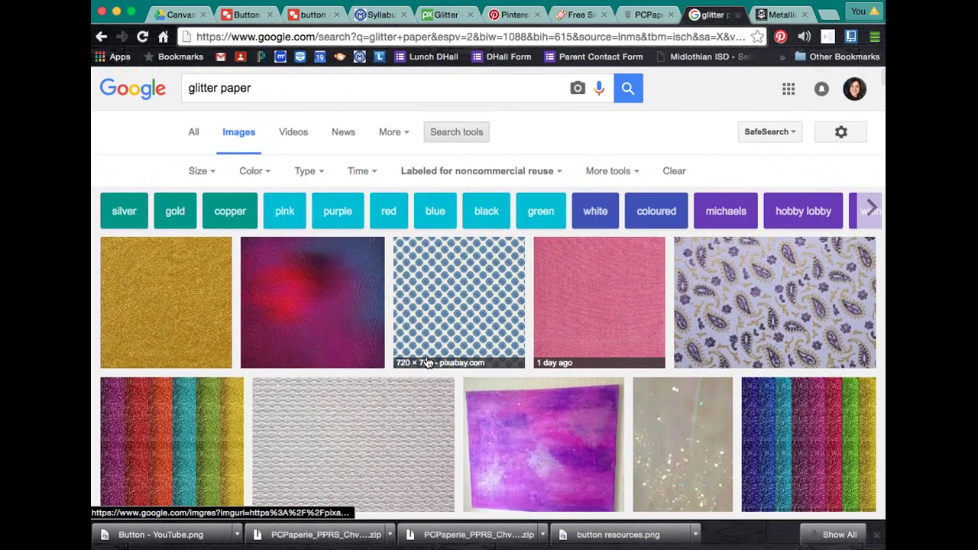
# Open the multicolour glitter stripes image's DeviantArt page and dismiss the Pinterest popup.
pyautogui.click(805, 415)
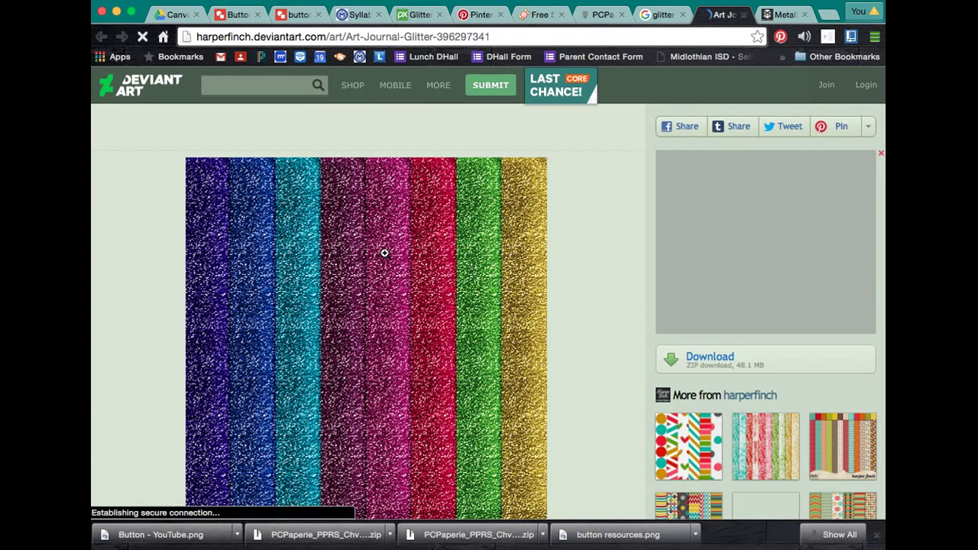
pyautogui.scroll(-5, 384, 252)
pyautogui.scroll(-2, 384, 258)
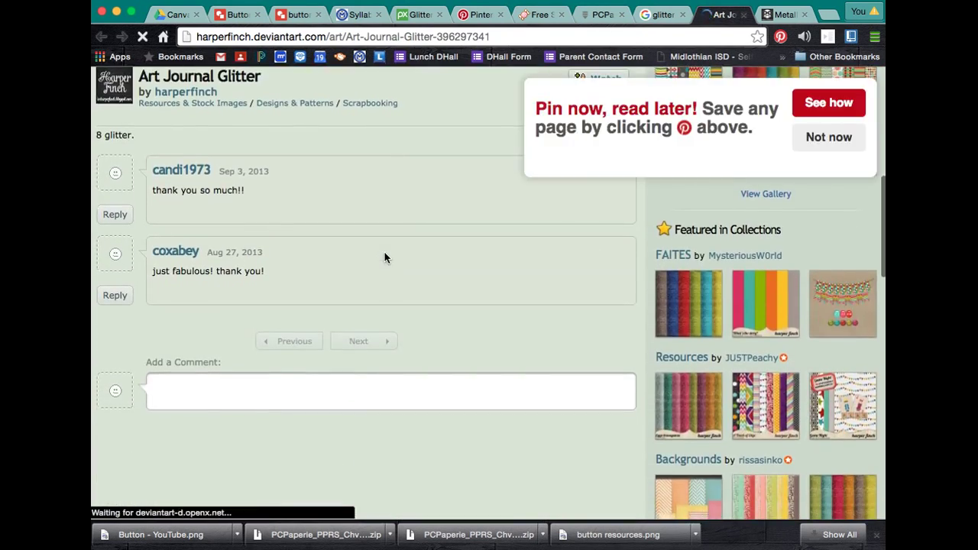
pyautogui.scroll(5, 384, 257)
pyautogui.scroll(3, 385, 252)
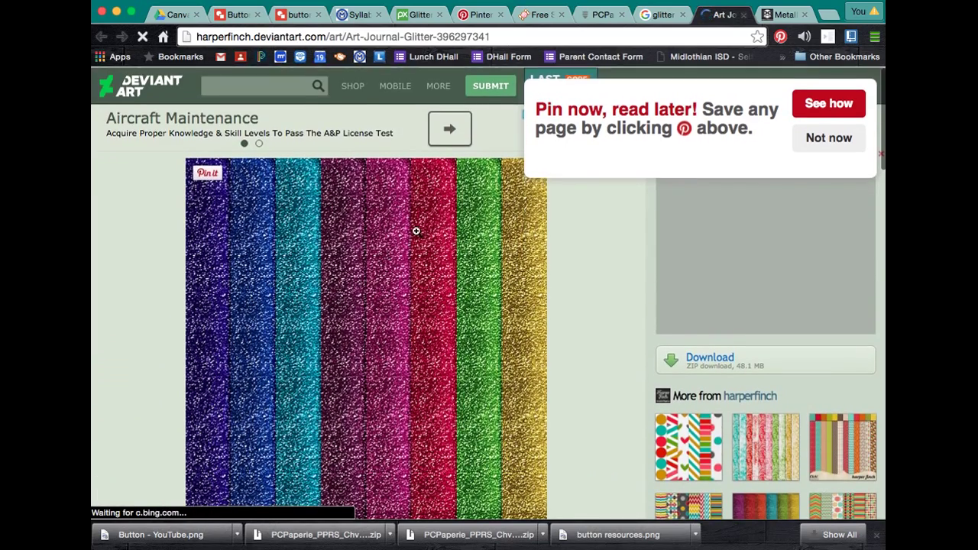
pyautogui.click(829, 151)
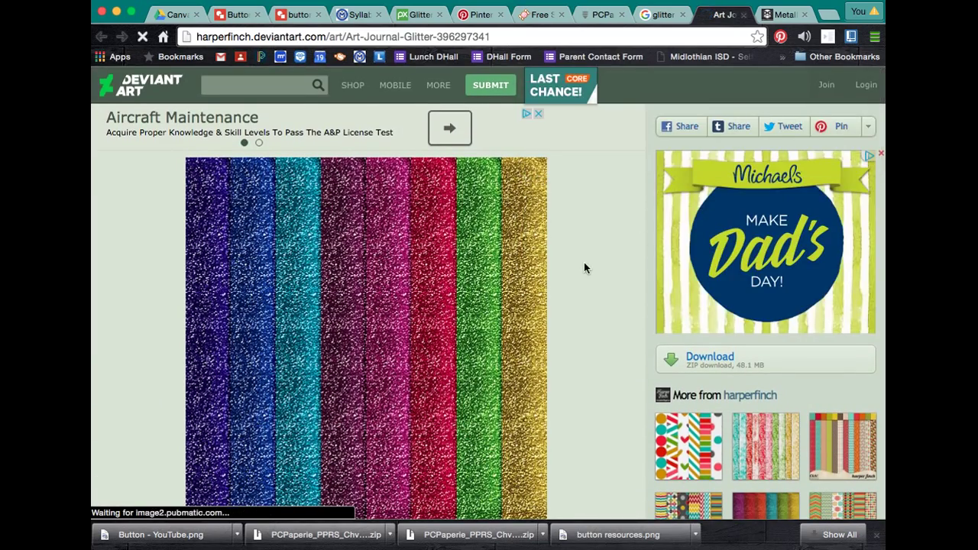
# Review the Art Journal Glitter license and download its 48.1 MB zip of eight papers.
pyautogui.scroll(-2, 583, 262)
pyautogui.scroll(-2, 584, 263)
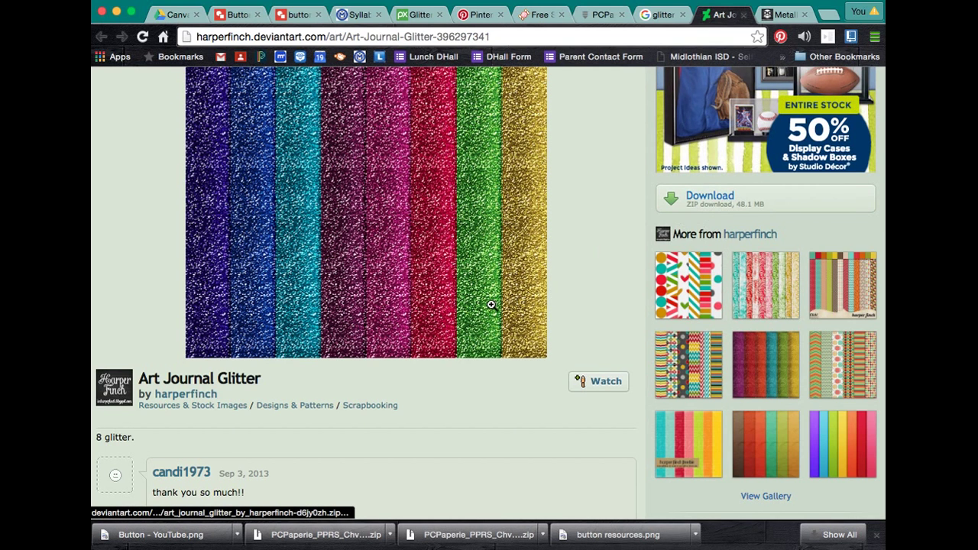
pyautogui.scroll(-12, 491, 304)
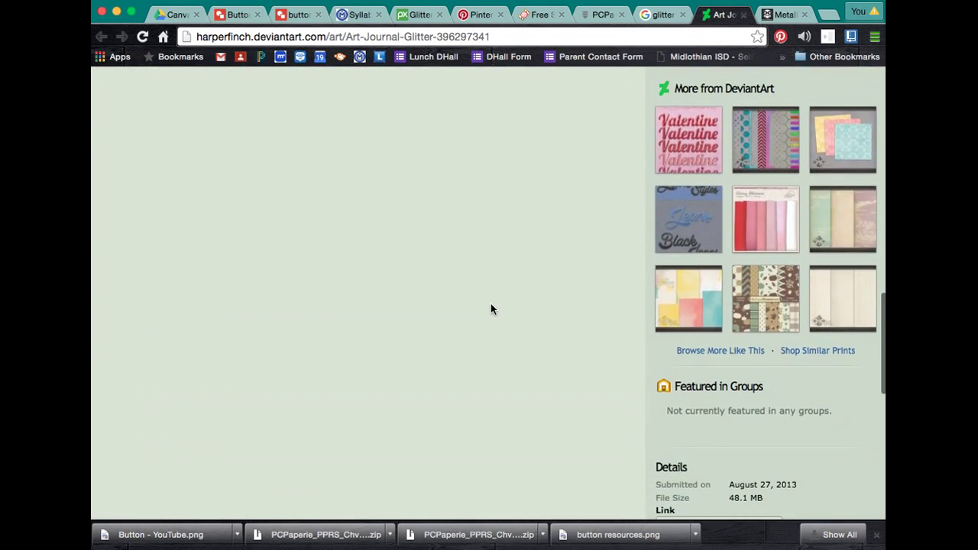
pyautogui.scroll(-8, 491, 309)
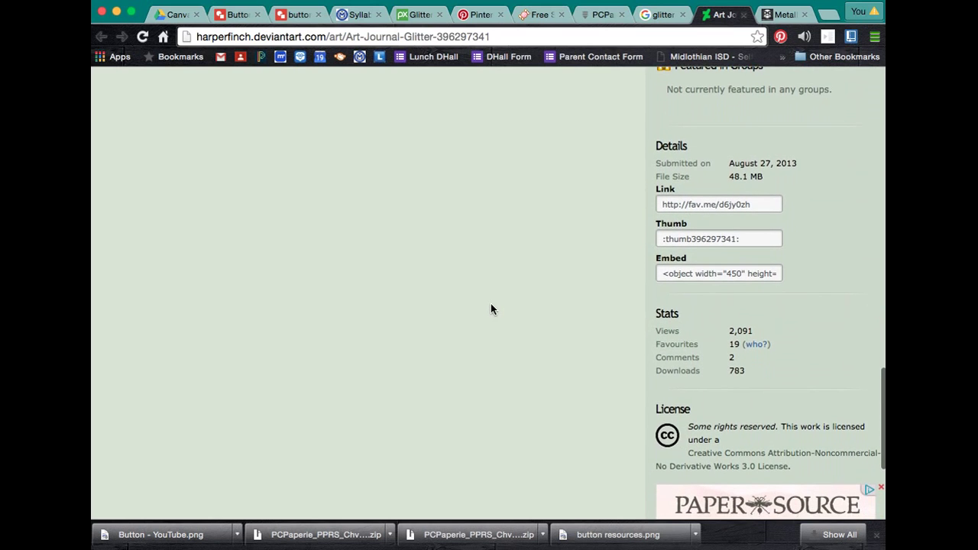
pyautogui.scroll(-3, 491, 309)
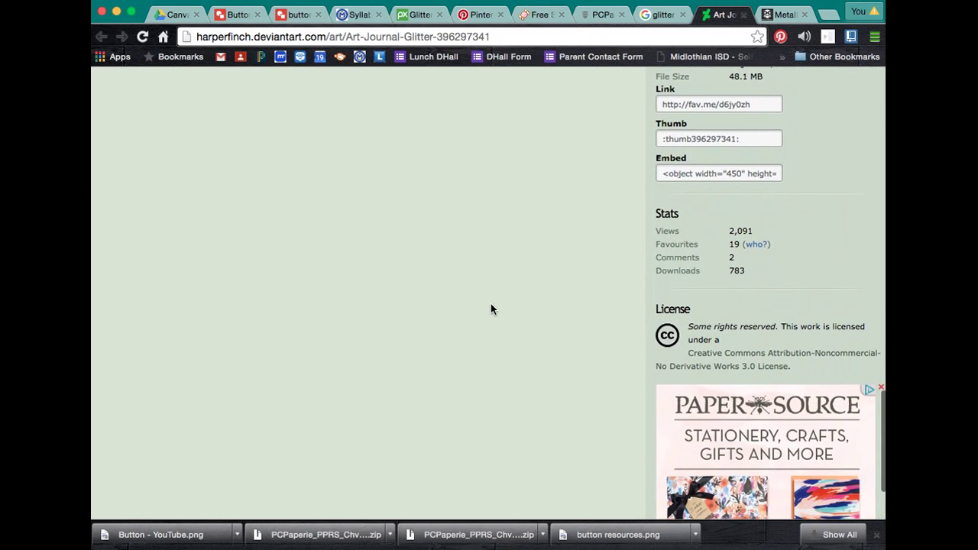
pyautogui.scroll(-1, 490, 309)
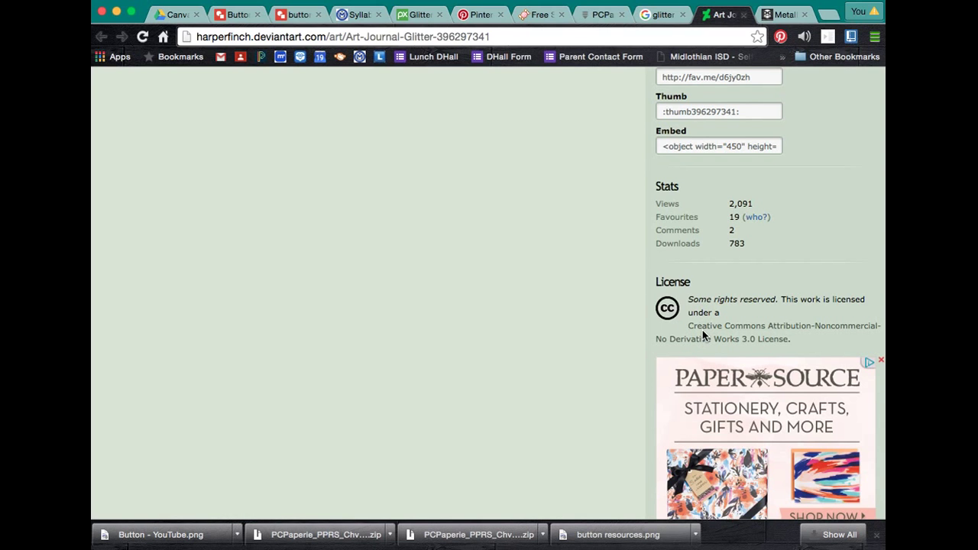
pyautogui.scroll(-3, 703, 335)
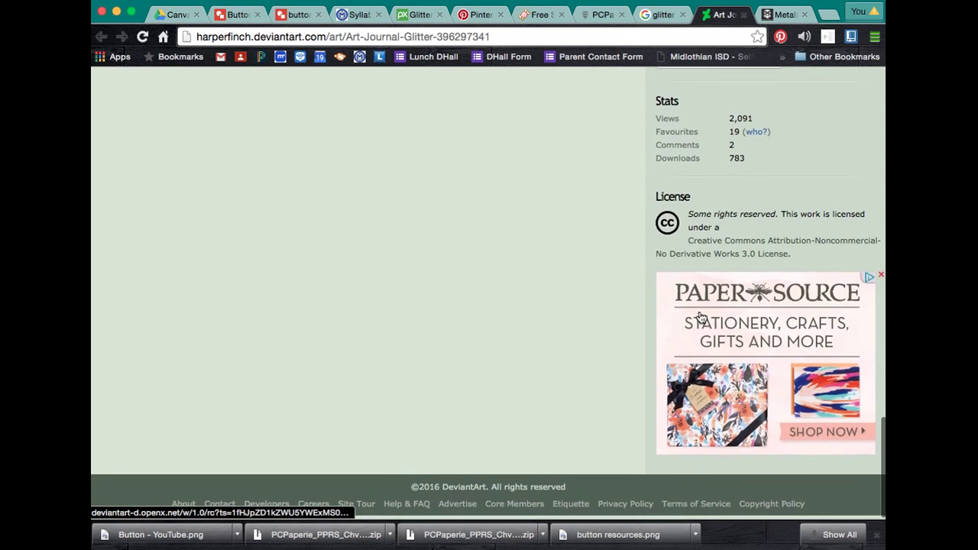
pyautogui.scroll(15, 701, 317)
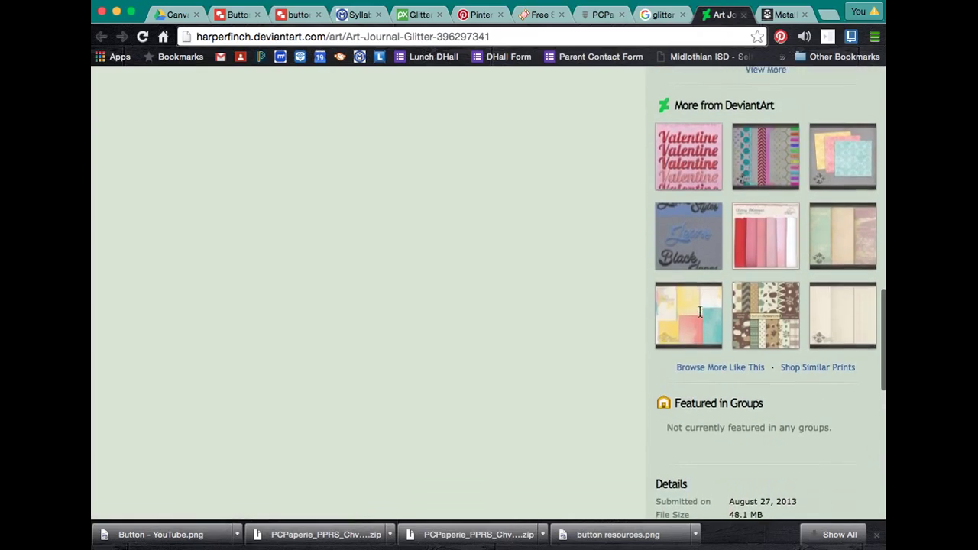
pyautogui.scroll(15, 701, 317)
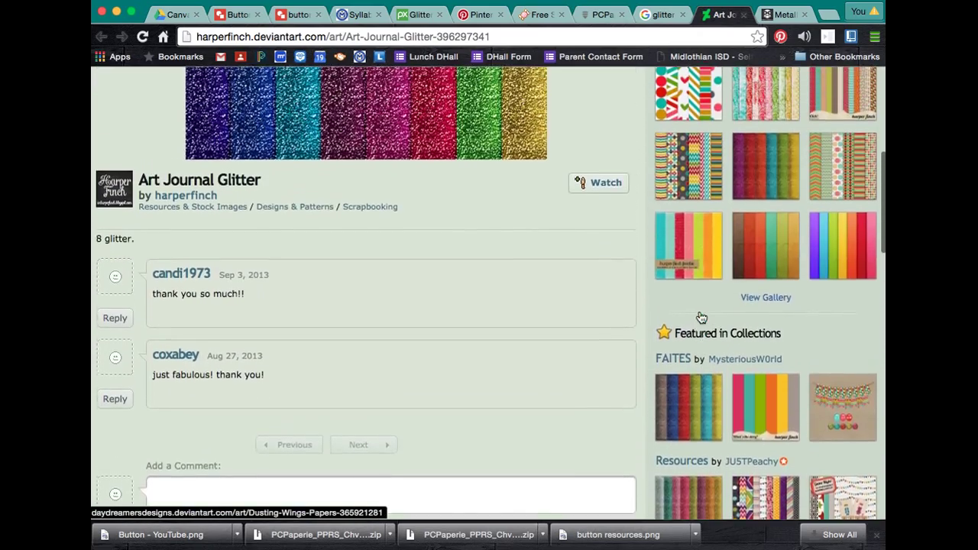
pyautogui.scroll(3, 702, 317)
pyautogui.scroll(-3, 715, 298)
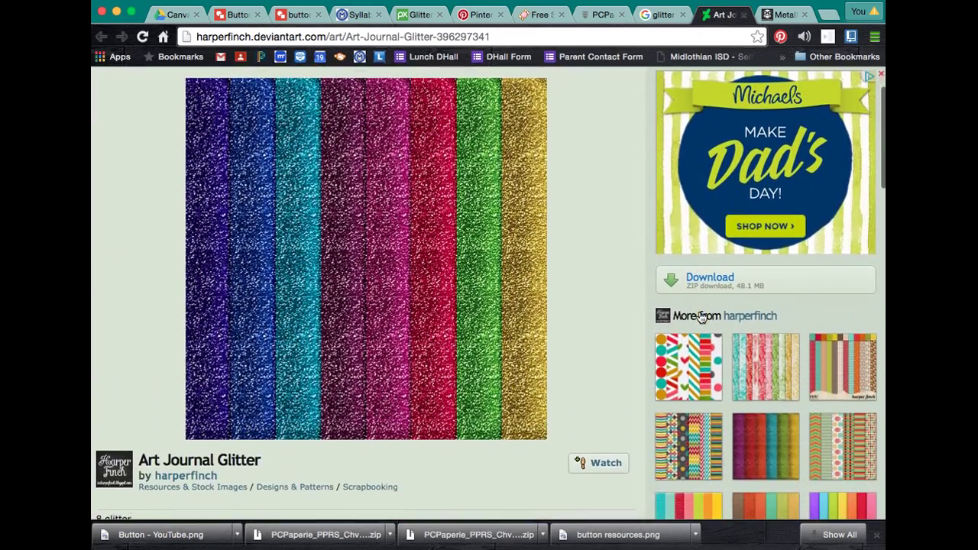
pyautogui.click(716, 282)
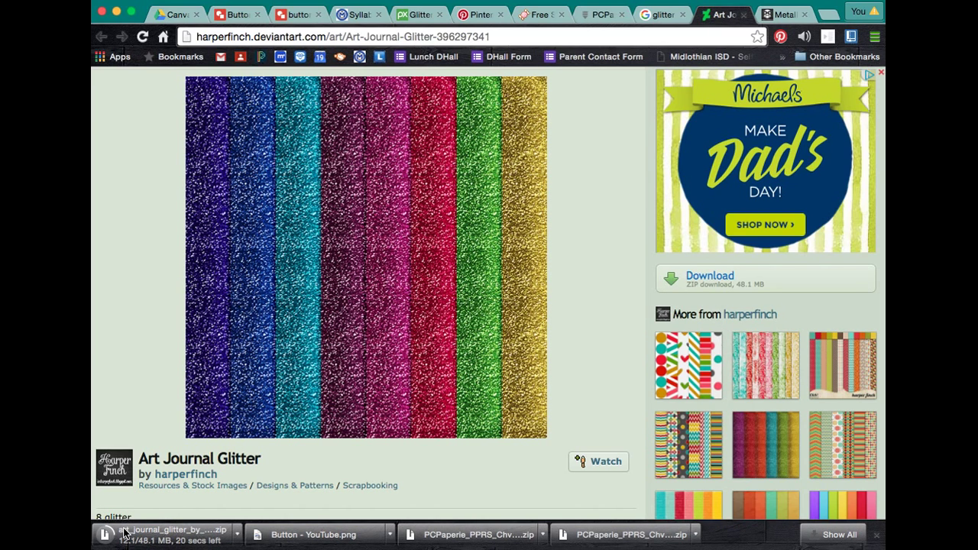
# Return to the glitter search, then look over the Metallic Green Glitter Texture page.
pyautogui.click(650, 12)
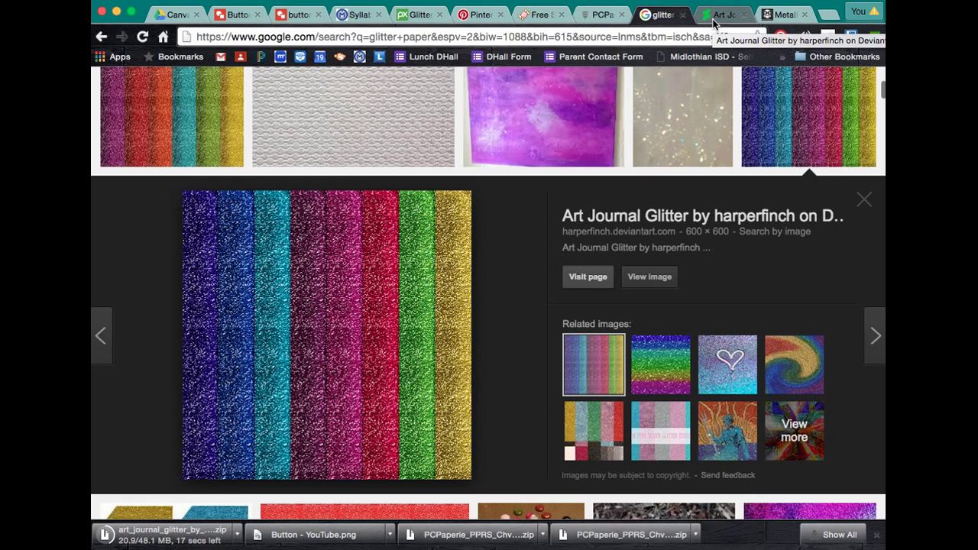
pyautogui.click(791, 20)
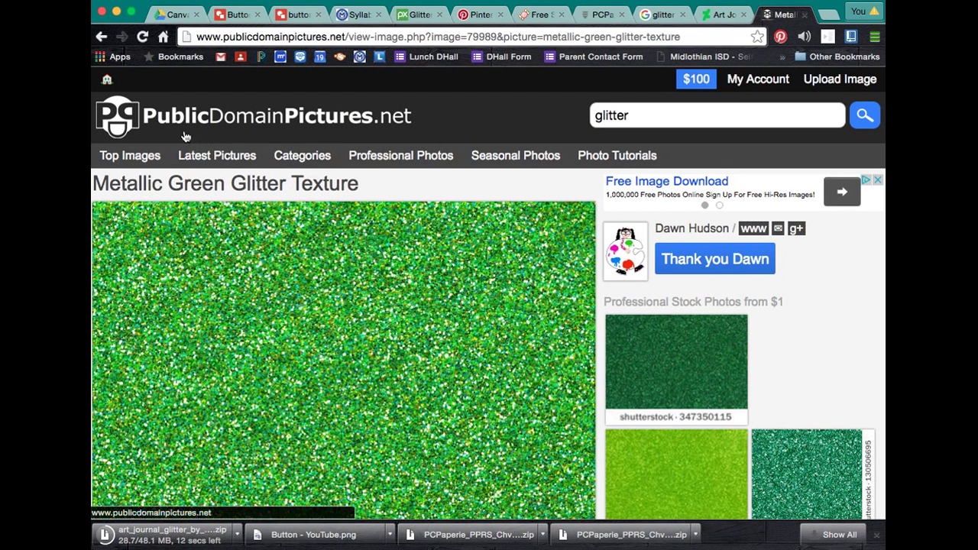
pyautogui.scroll(-5, 362, 193)
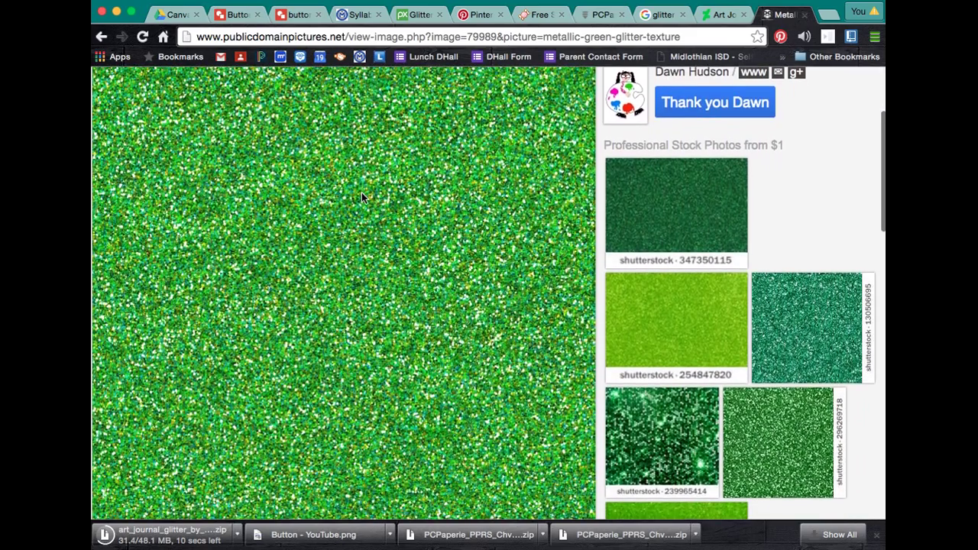
pyautogui.scroll(4, 362, 192)
# Browse the Pixabay glitter photo results through to page 5 of 5.
pyautogui.click(410, 19)
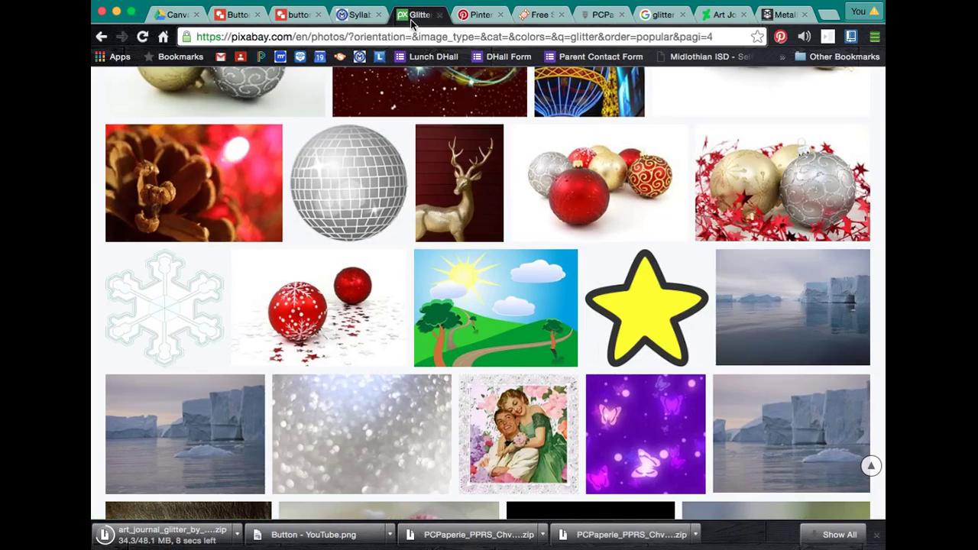
pyautogui.scroll(10, 350, 218)
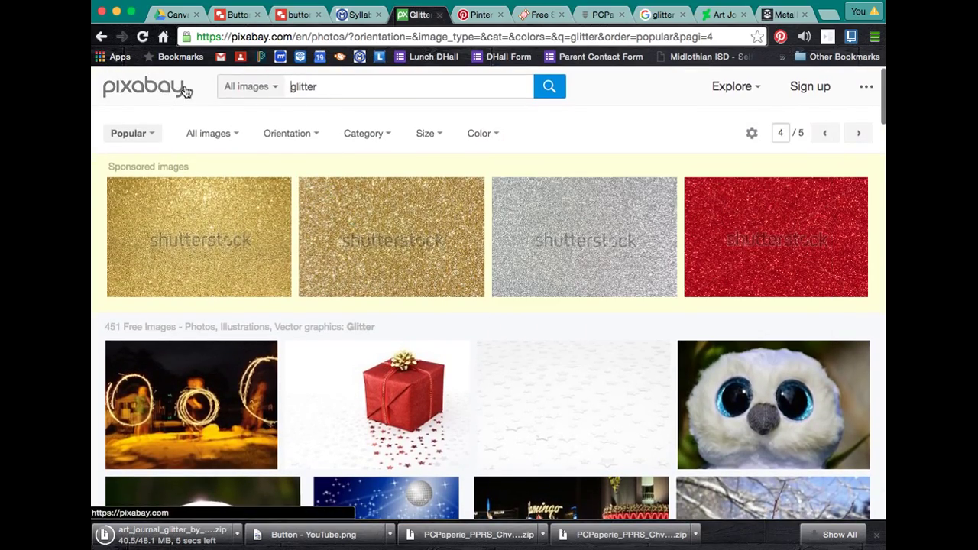
pyautogui.scroll(-15, 400, 268)
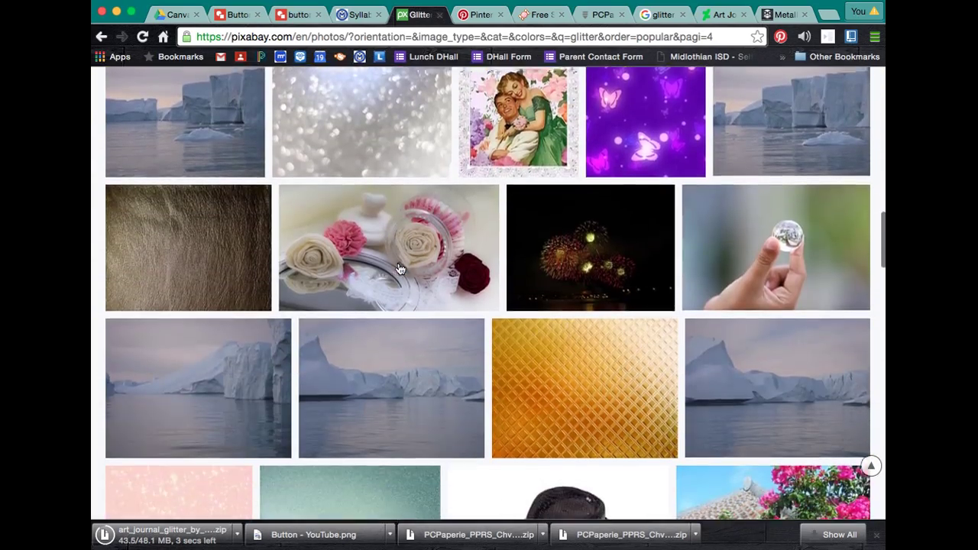
pyautogui.scroll(-15, 400, 269)
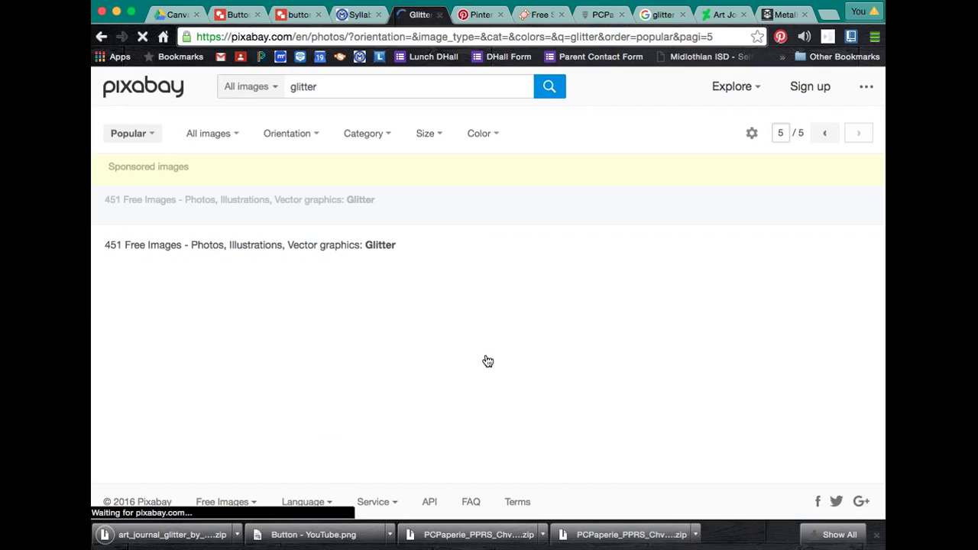
pyautogui.scroll(-10, 488, 359)
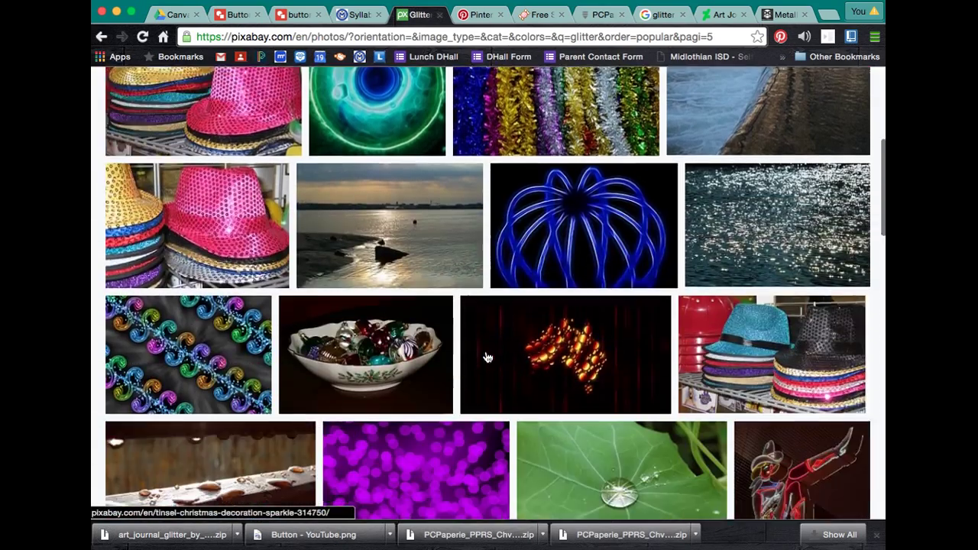
pyautogui.scroll(3, 487, 357)
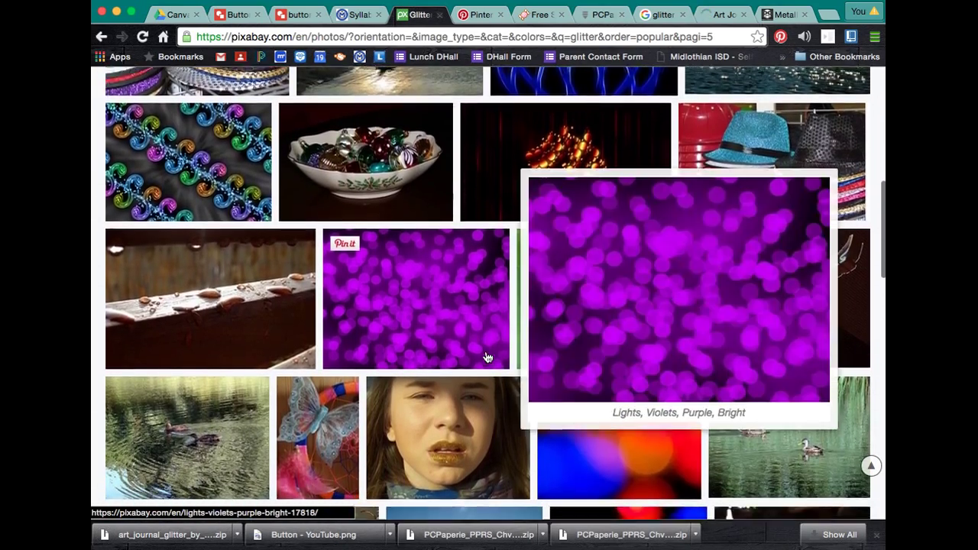
pyautogui.scroll(-8, 487, 357)
pyautogui.scroll(-8, 487, 358)
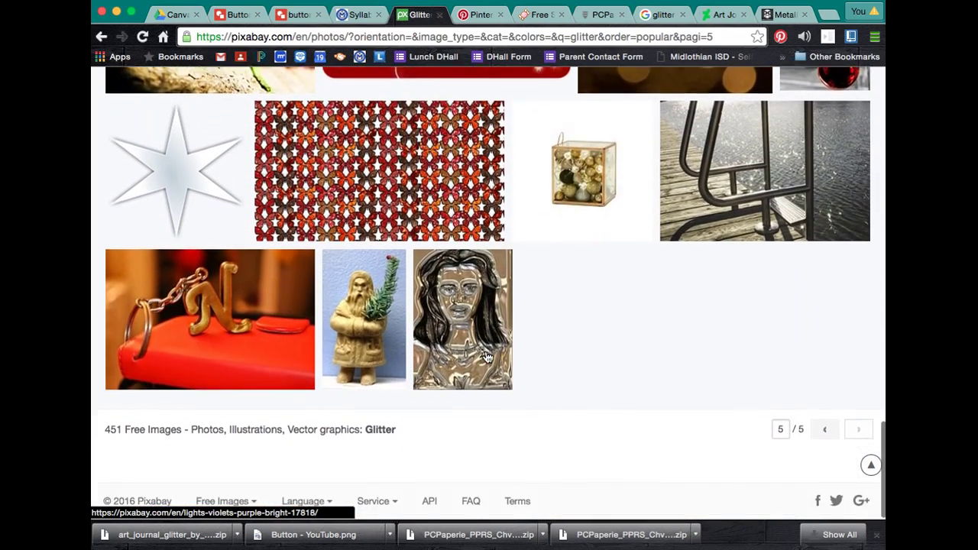
pyautogui.scroll(10, 488, 357)
pyautogui.scroll(1, 487, 358)
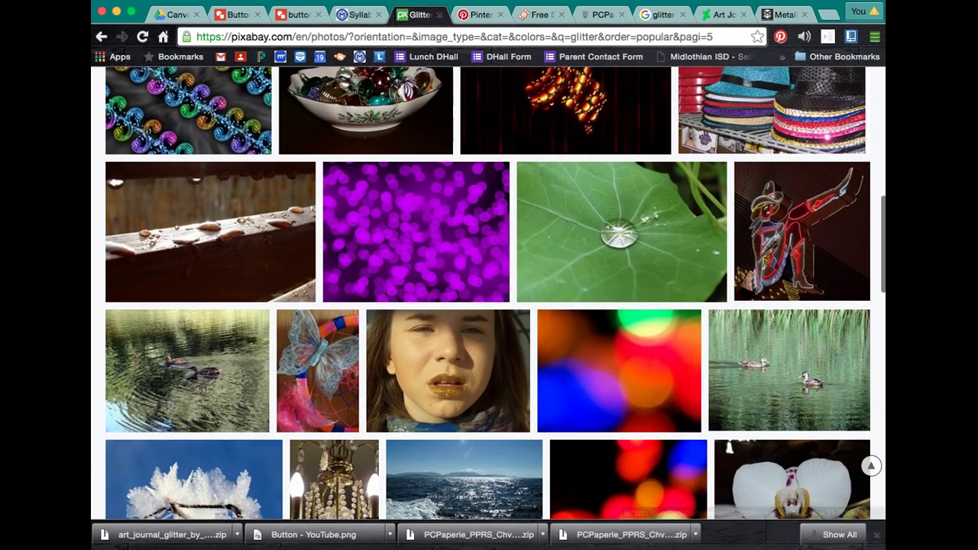
# Open the unzipped Art Journal Glitter folder and enlarge the blue glitter paper (4) preview.
pyautogui.click(192, 532)
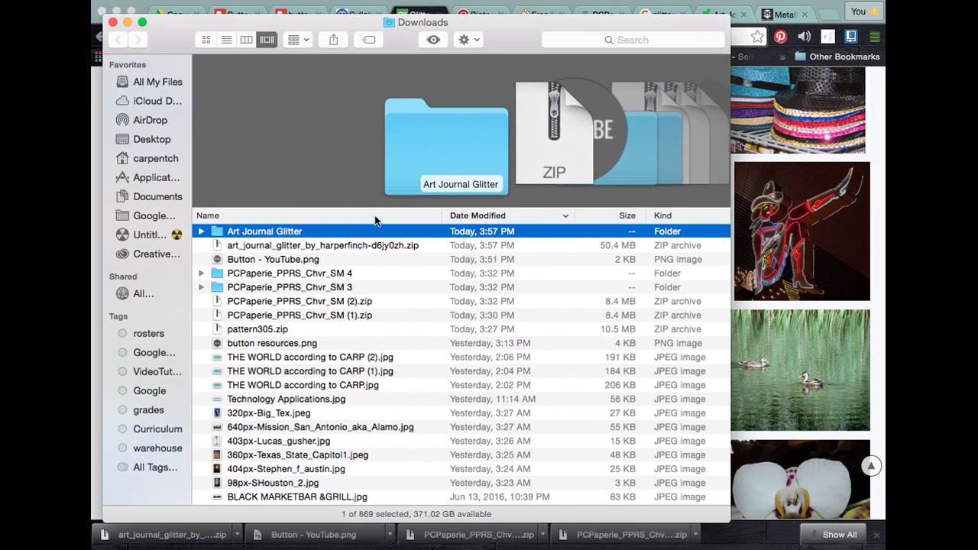
pyautogui.doubleClick(298, 231)
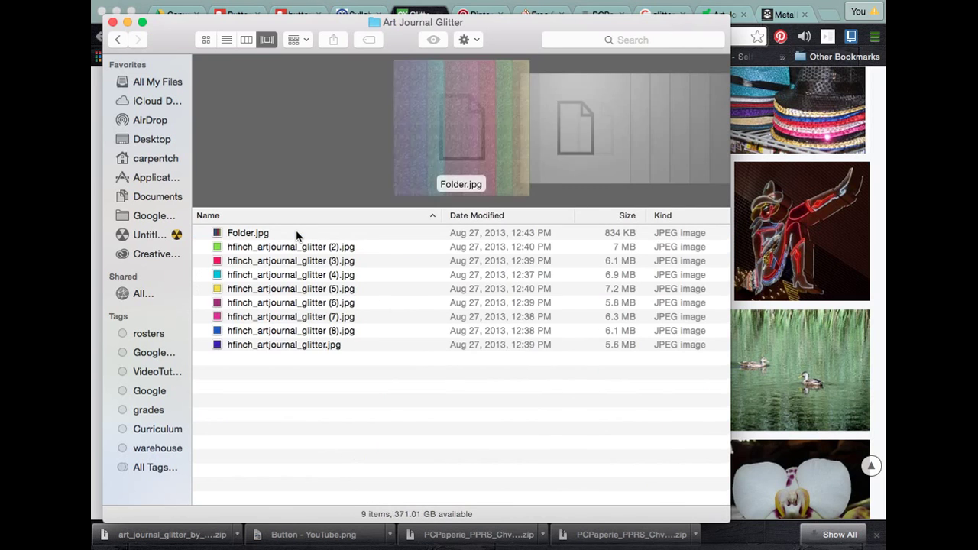
pyautogui.click(292, 250)
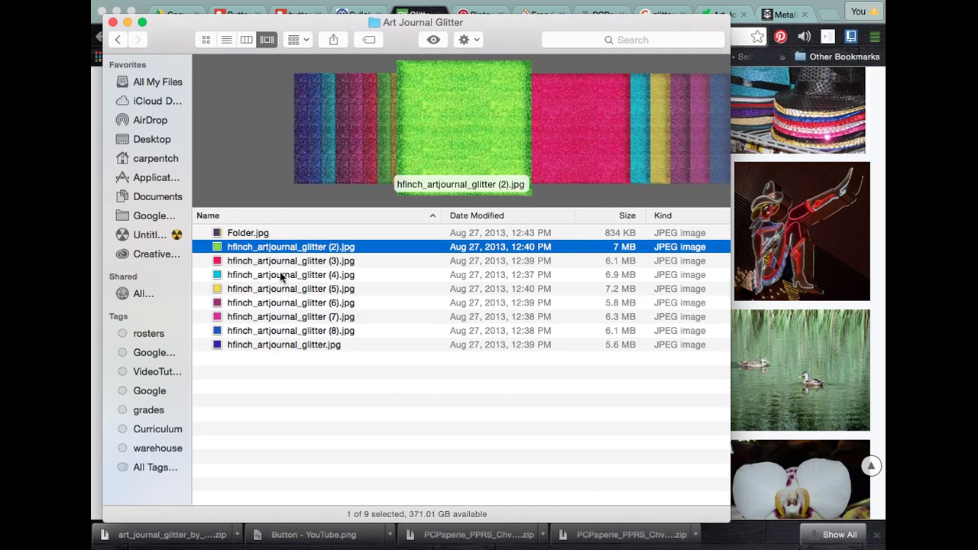
pyautogui.click(292, 274)
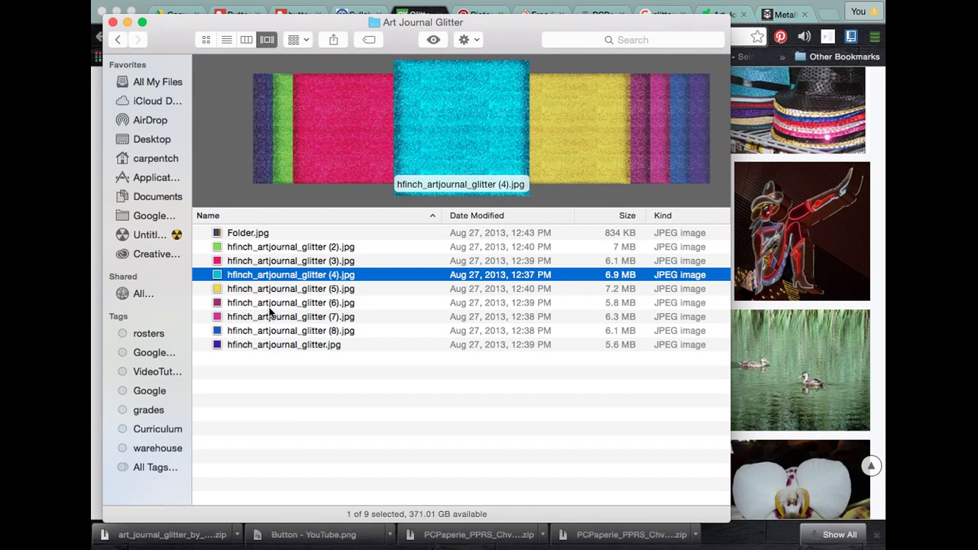
pyautogui.moveTo(443, 208); pyautogui.dragTo(399, 506)
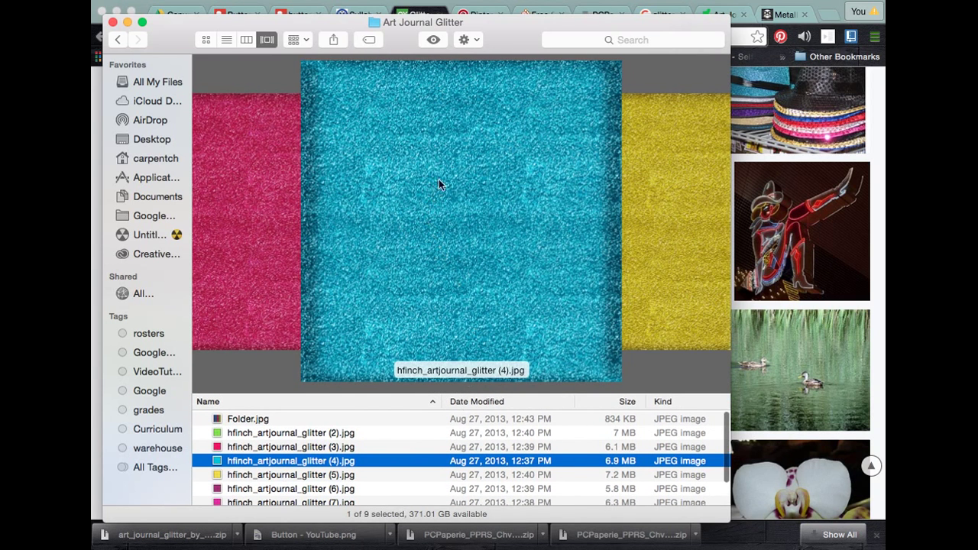
# Preview yellow glitter paper (5), then open Insert image in the Button - YouTube drawing.
pyautogui.click(262, 476)
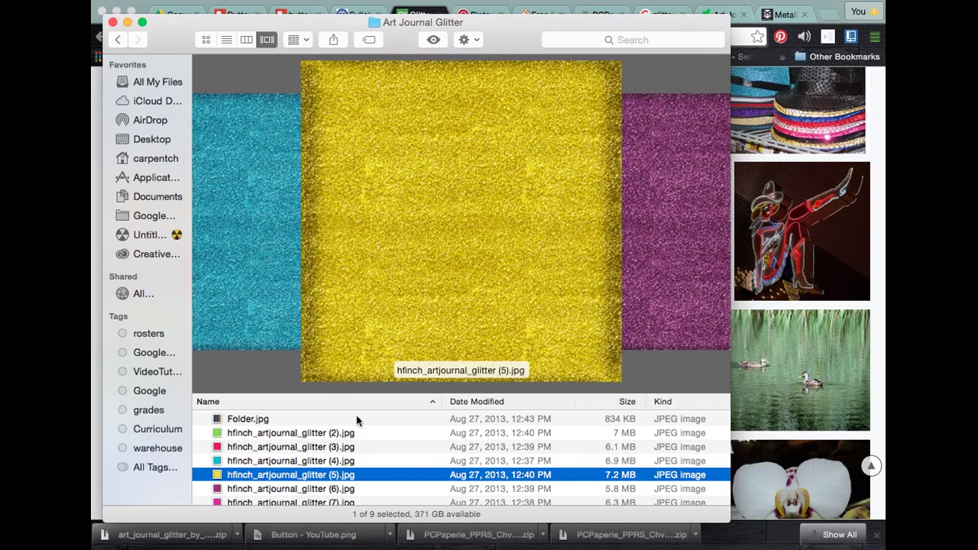
pyautogui.click(690, 7)
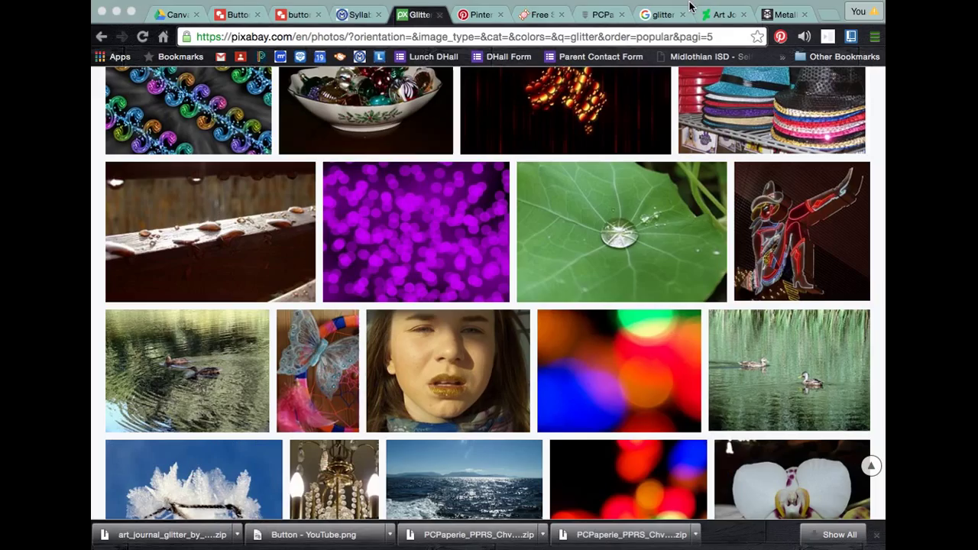
pyautogui.click(237, 16)
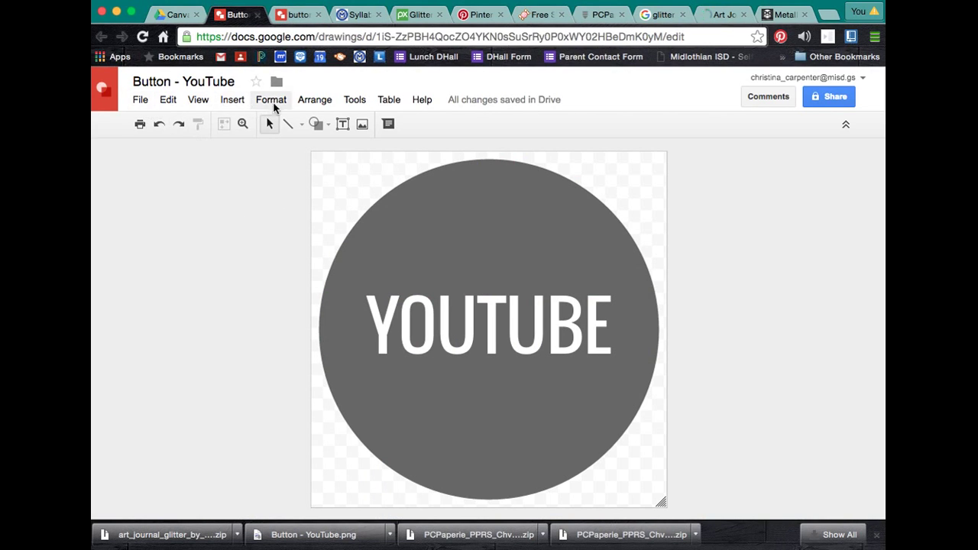
pyautogui.click(361, 125)
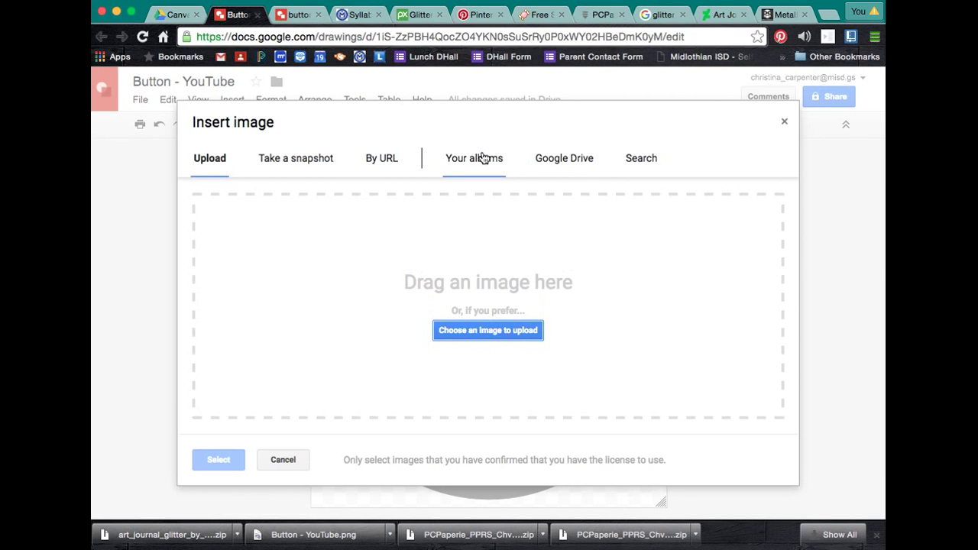
# Insert chevron (35).jpg from Drive's Canvas Creation > PCPaperie_PPRS_Chvr_SM 3 > PAPERS folder.
pyautogui.click(571, 162)
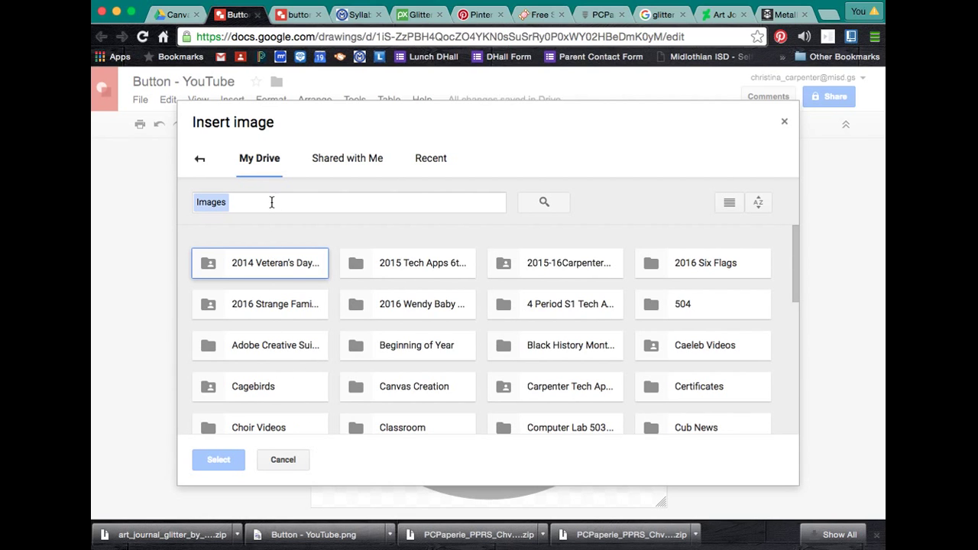
pyautogui.scroll(-3, 302, 313)
pyautogui.doubleClick(436, 291)
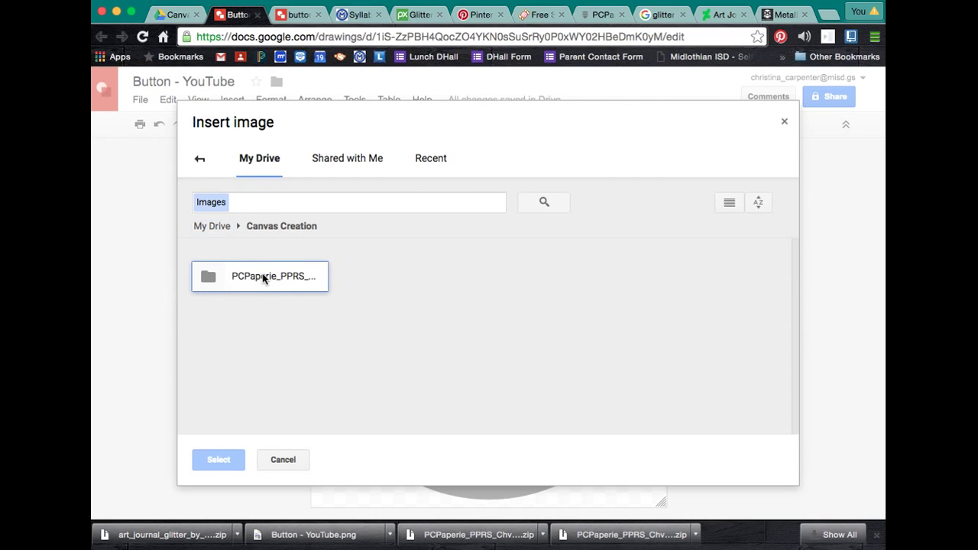
pyautogui.doubleClick(264, 278)
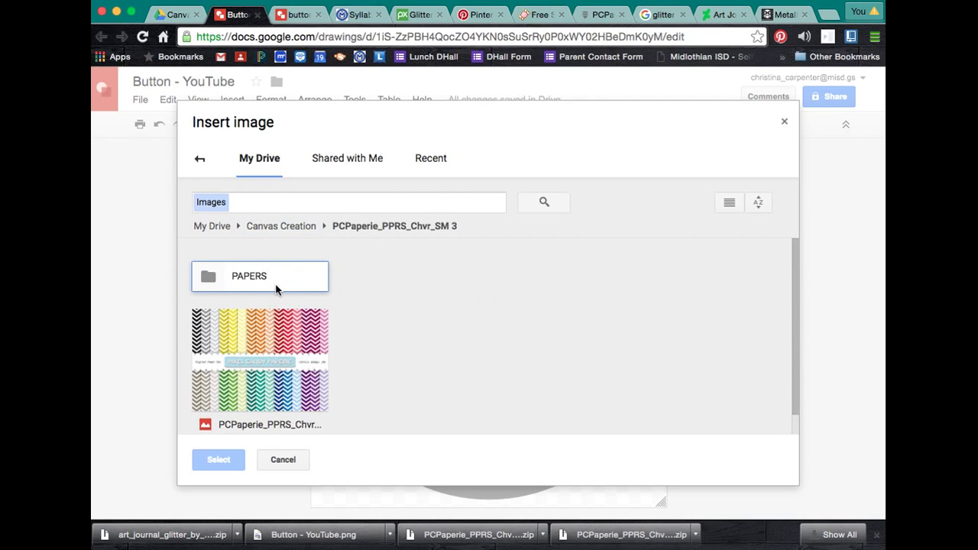
pyautogui.doubleClick(276, 289)
pyautogui.scroll(-2, 478, 351)
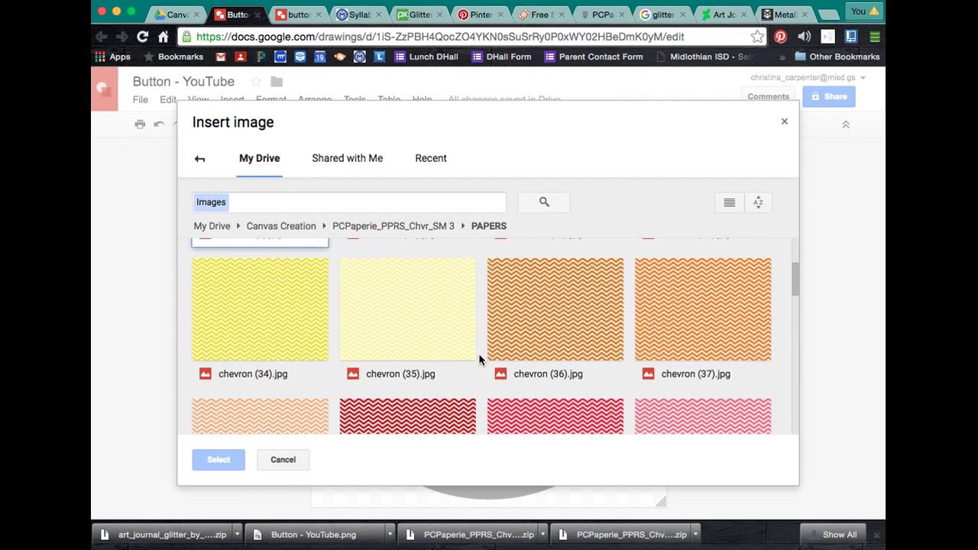
pyautogui.scroll(-2, 478, 353)
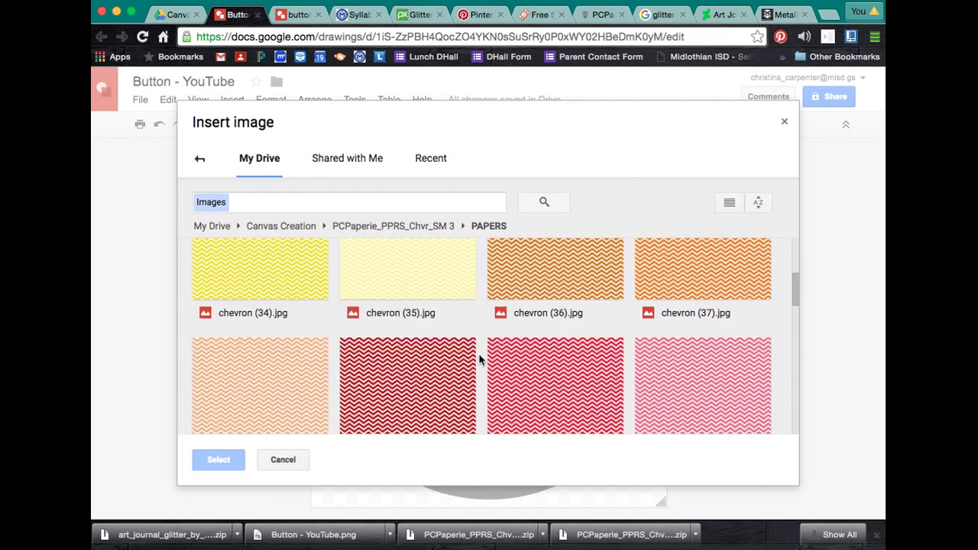
pyautogui.scroll(5, 478, 353)
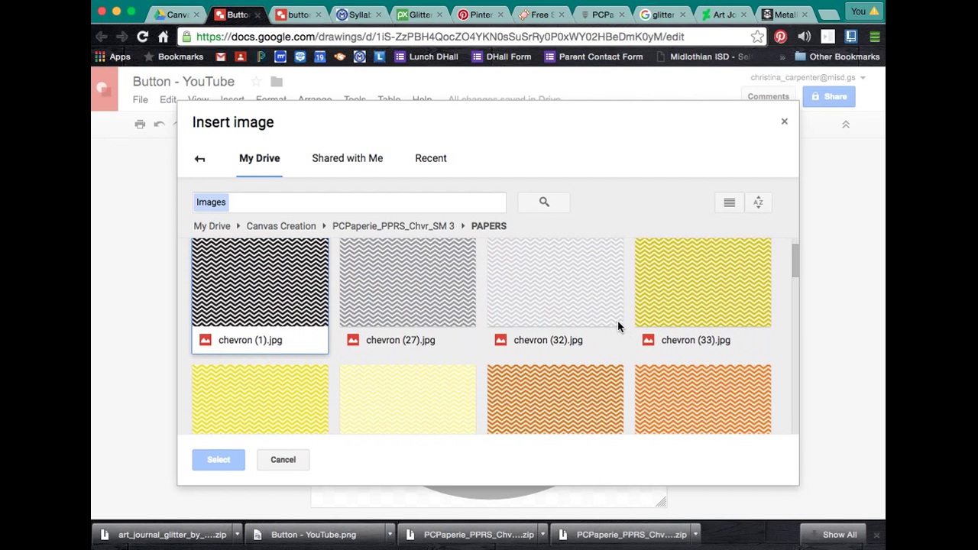
pyautogui.click(395, 405)
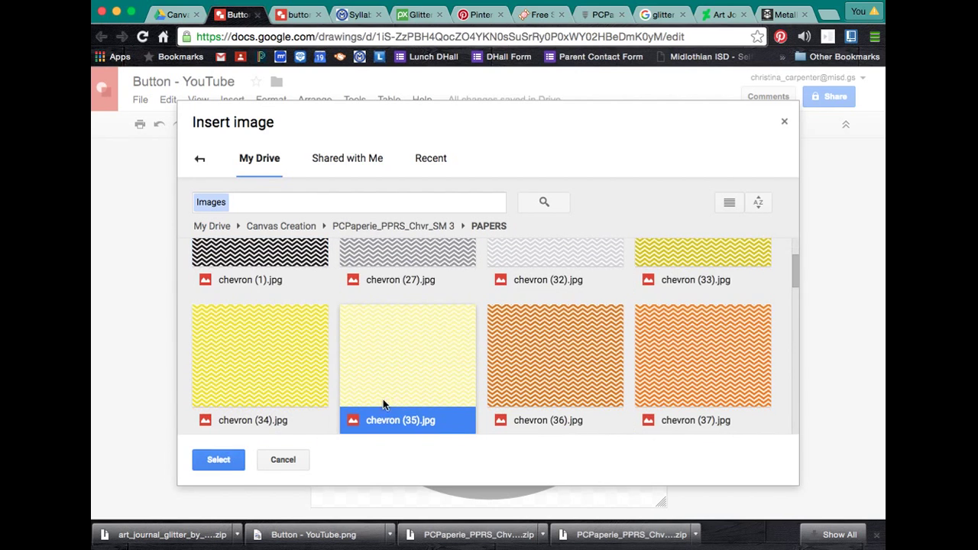
pyautogui.click(223, 458)
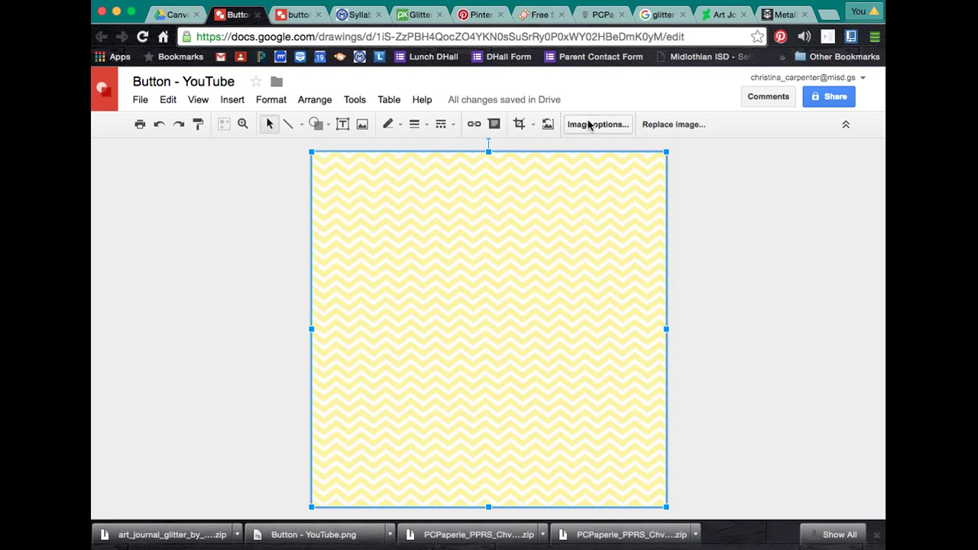
# Mask the chevron image to a circle and shift it aside to reveal the old button.
pyautogui.click(532, 127)
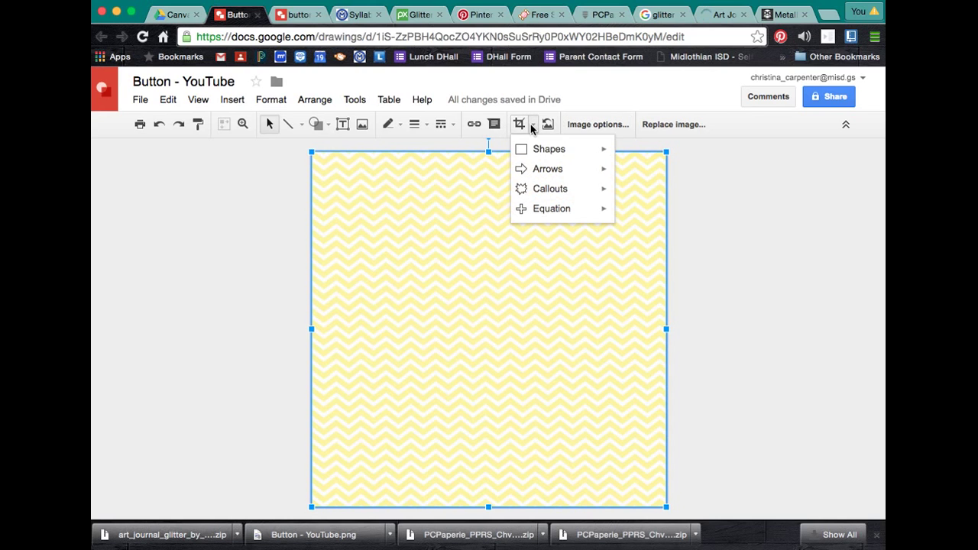
pyautogui.moveTo(554, 149)
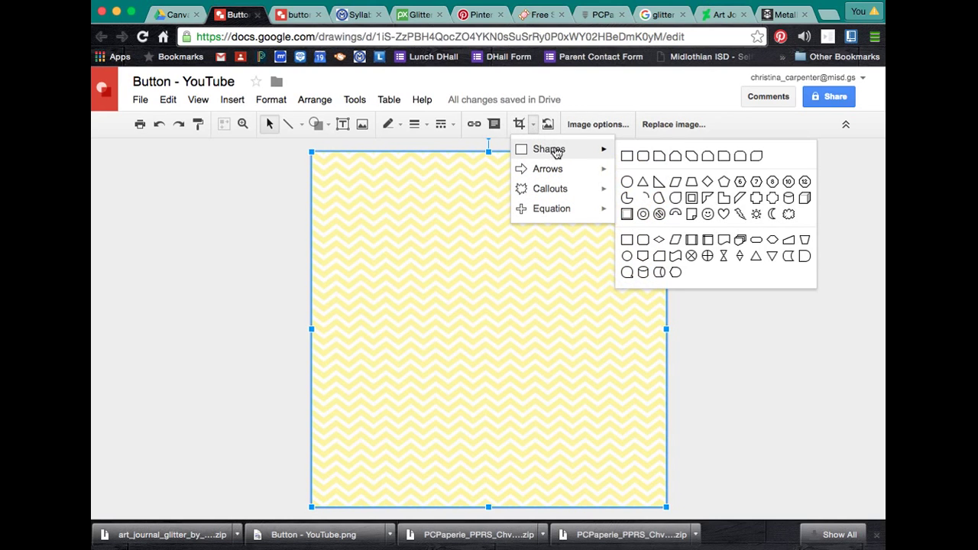
pyautogui.click(627, 182)
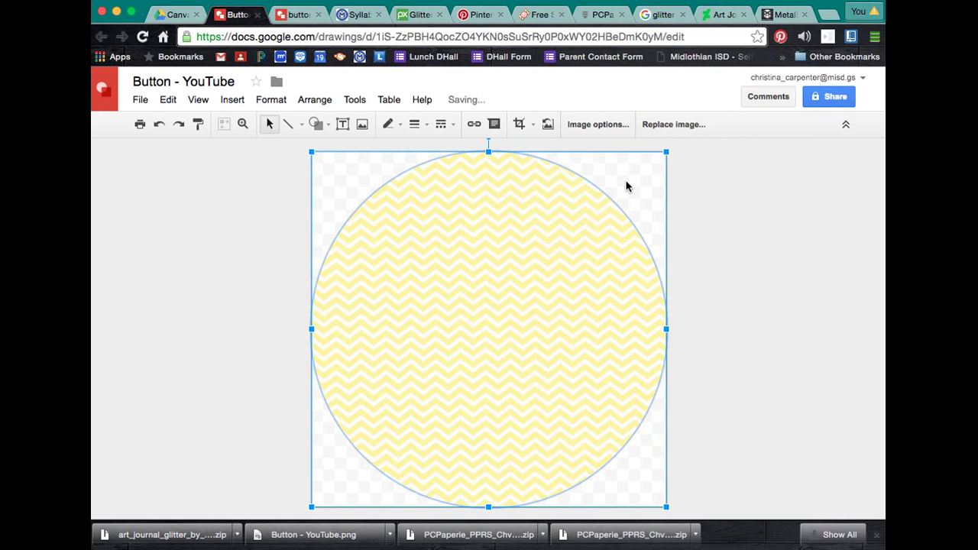
pyautogui.moveTo(587, 225)
pyautogui.mouseDown()
pyautogui.moveTo(545, 290)
pyautogui.moveTo(501, 298)
pyautogui.moveTo(586, 237)
pyautogui.mouseUp()
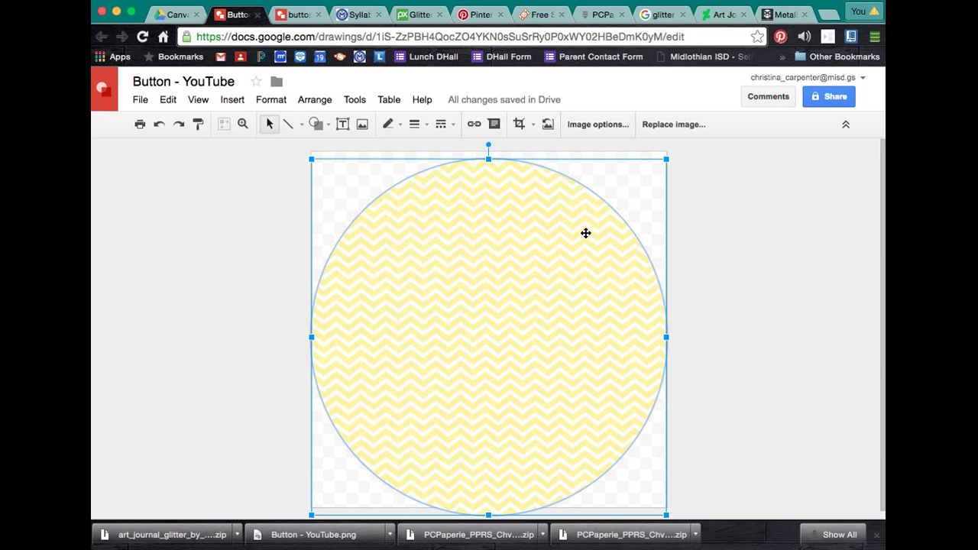
# Send the chevron circle backward behind the YOUTUBE text.
pyautogui.rightClick(586, 236)
pyautogui.moveTo(639, 341)
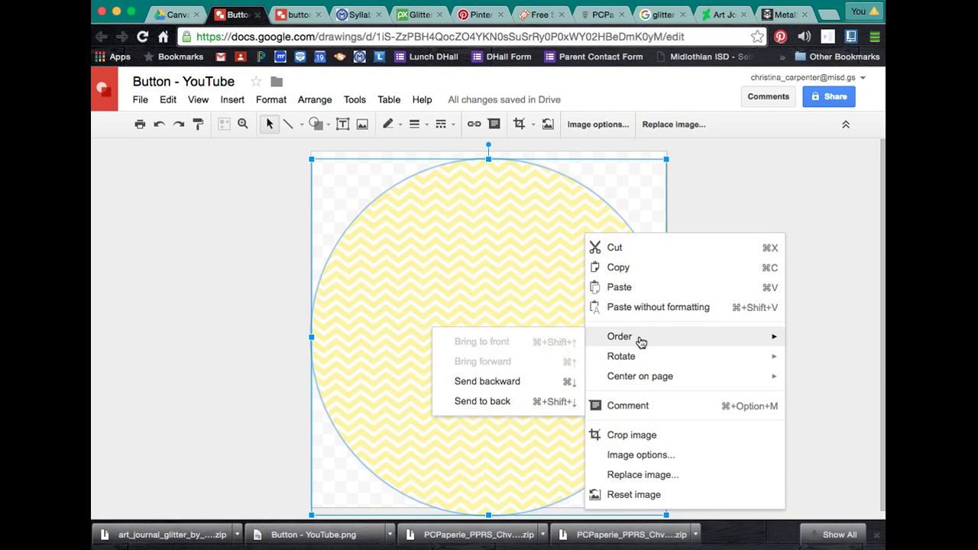
pyautogui.click(515, 389)
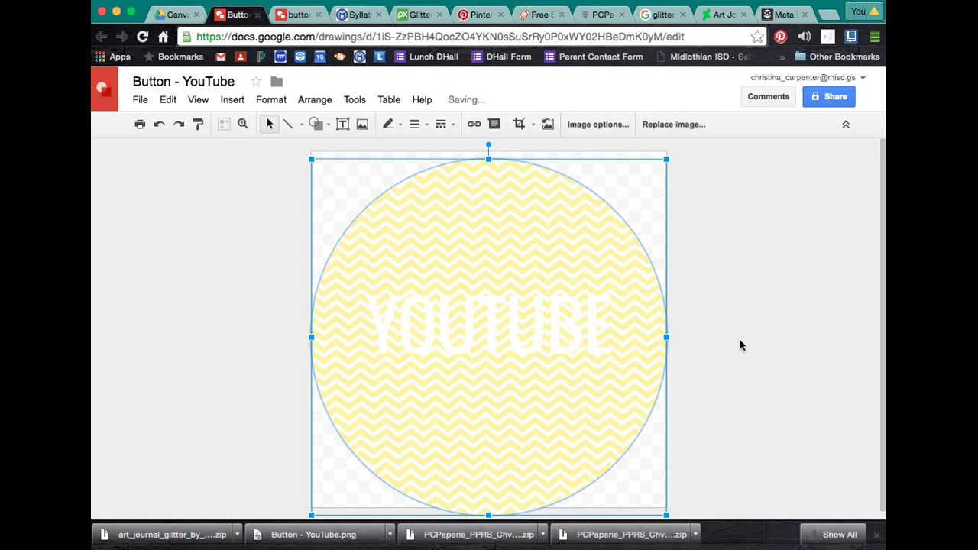
# Give the YOUTUBE word a transparent highlight and dark grey text colour.
pyautogui.tripleClick(553, 315)
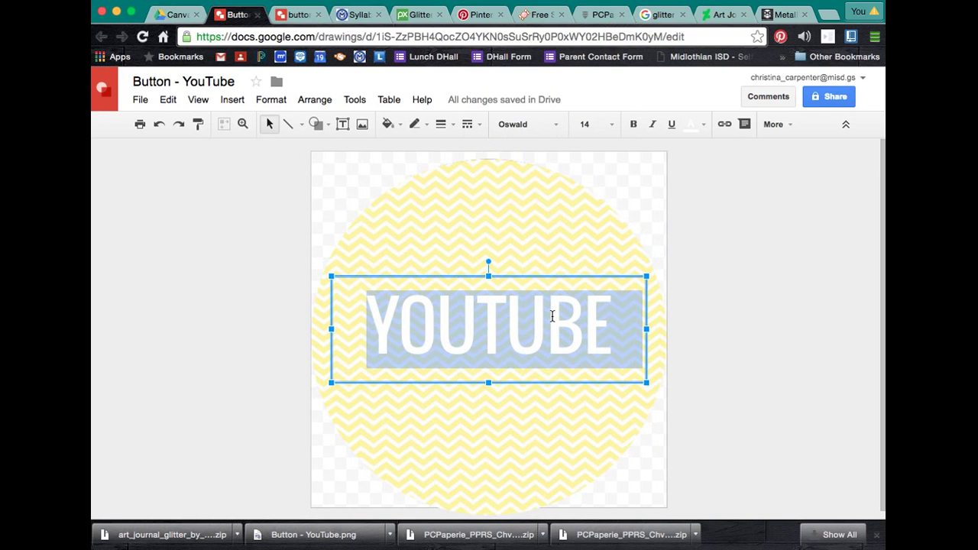
pyautogui.click(696, 124)
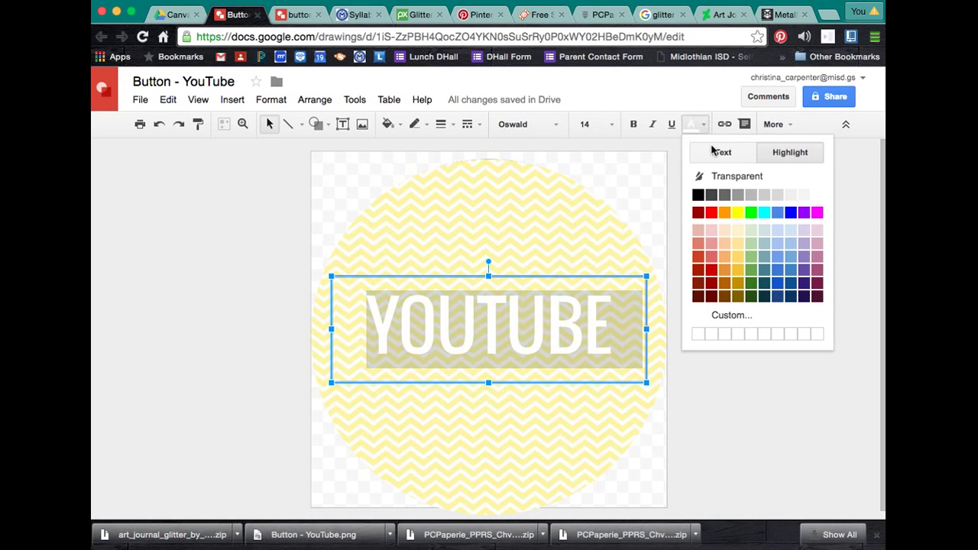
pyautogui.click(698, 196)
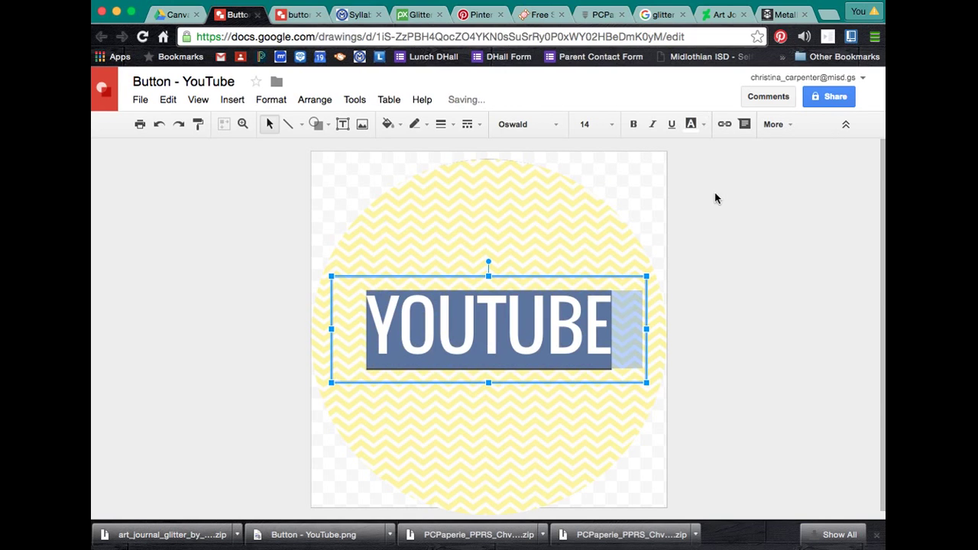
pyautogui.click(685, 221)
pyautogui.tripleClick(506, 328)
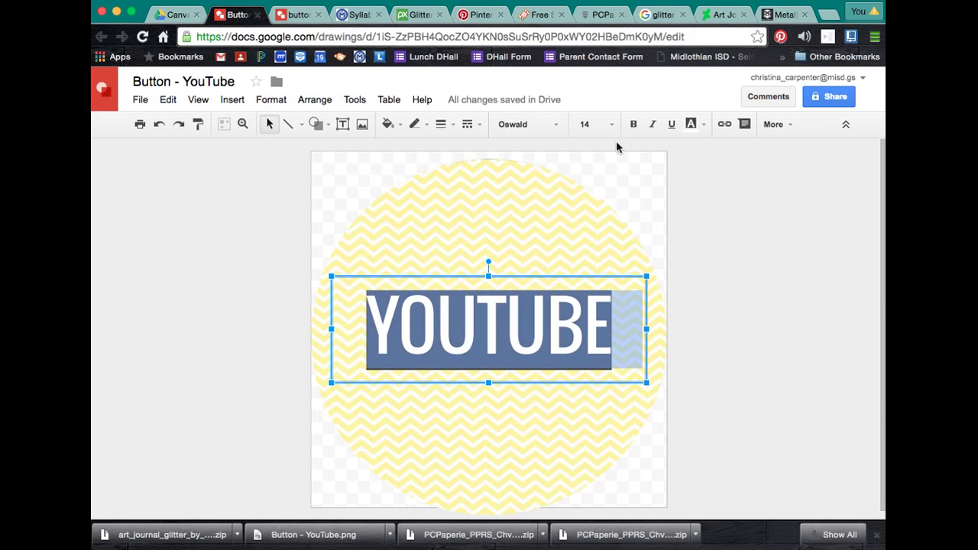
pyautogui.click(697, 123)
pyautogui.click(748, 177)
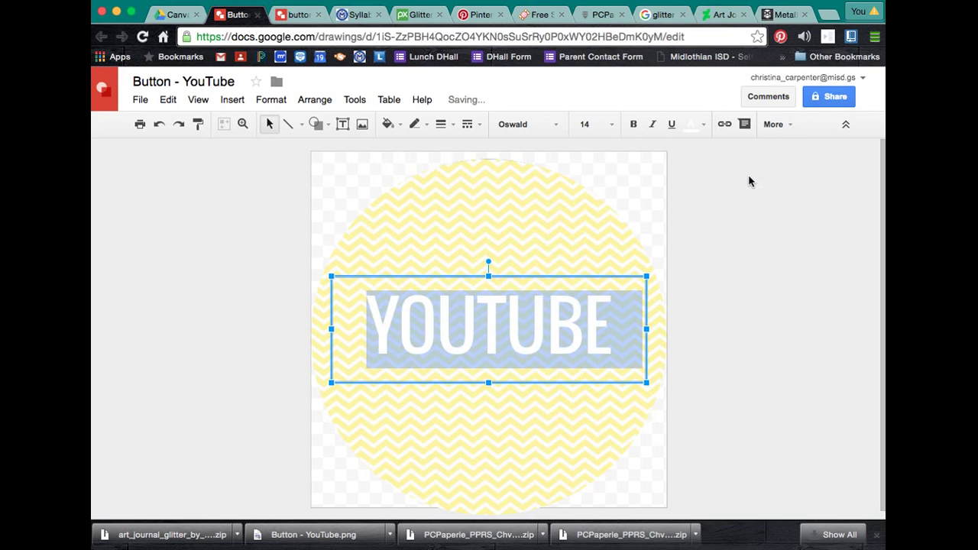
pyautogui.click(703, 125)
pyautogui.click(716, 153)
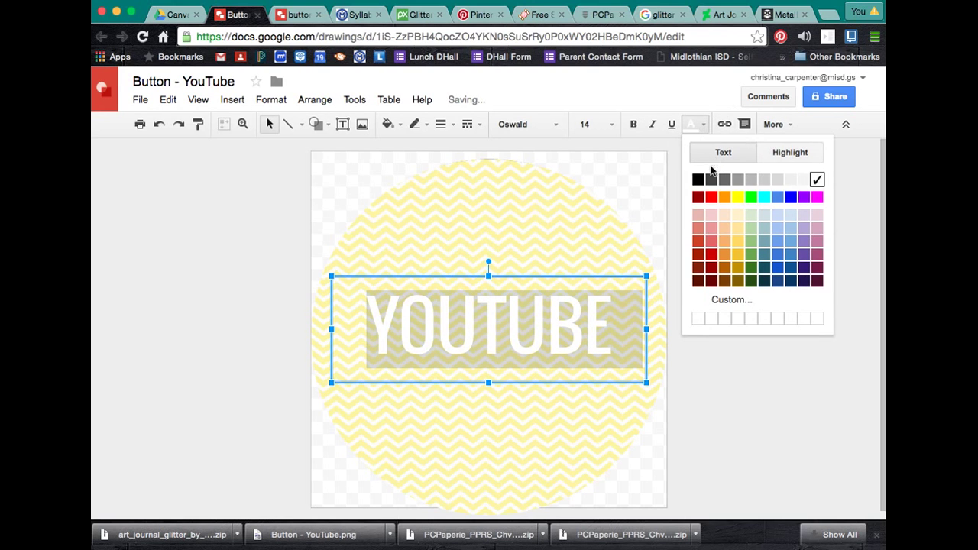
pyautogui.click(711, 180)
pyautogui.click(664, 257)
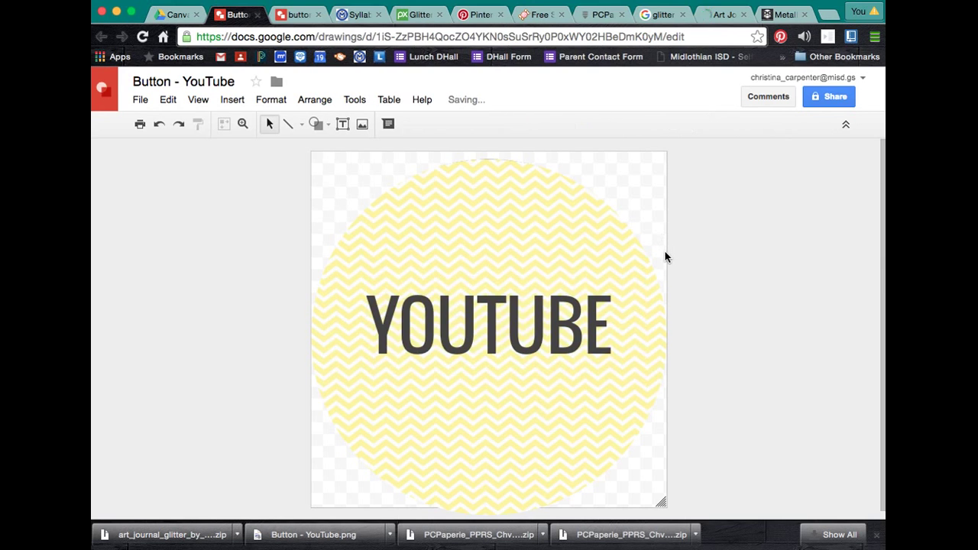
# Draw a thick dark grey horizontal line above YOUTUBE.
pyautogui.click(301, 126)
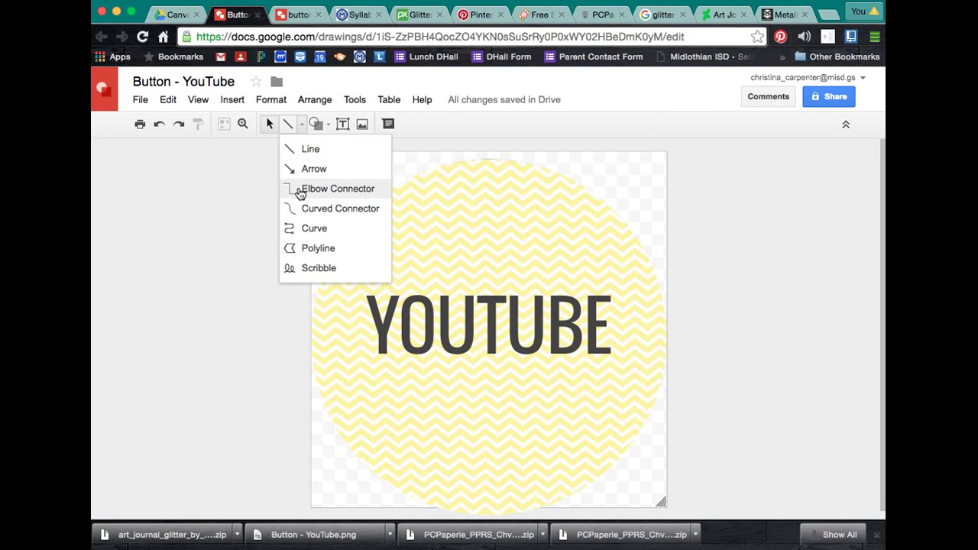
pyautogui.click(292, 148)
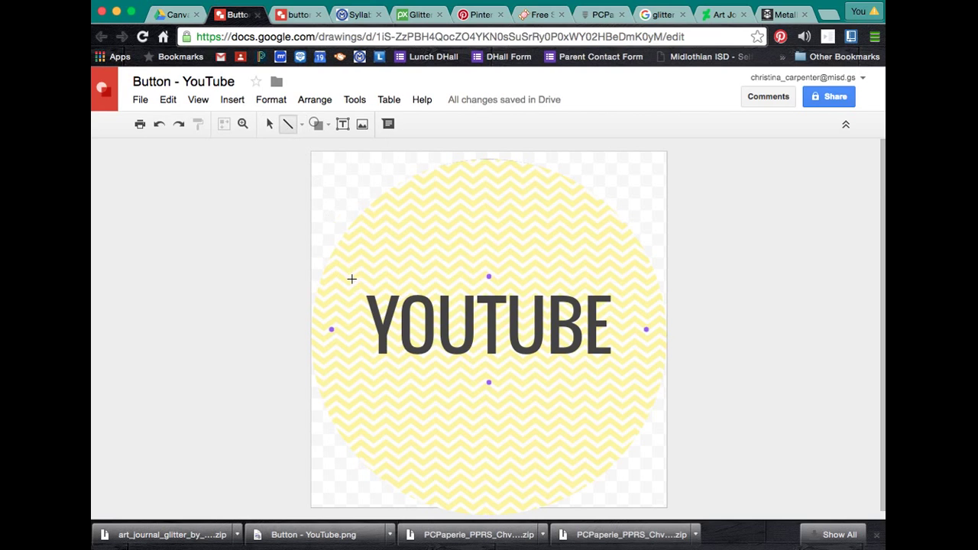
pyautogui.moveTo(353, 279); pyautogui.dragTo(627, 306)
pyautogui.click(414, 124)
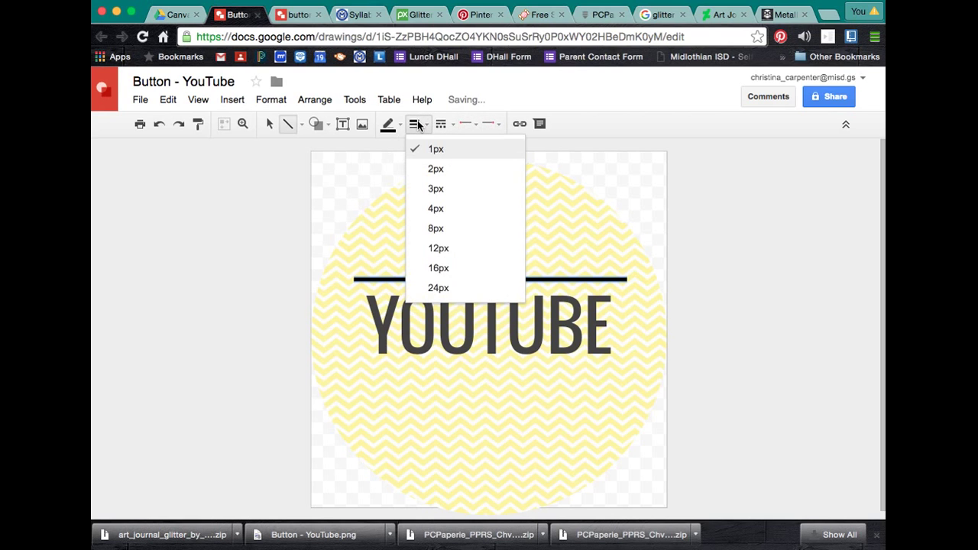
pyautogui.click(431, 157)
pyautogui.click(390, 124)
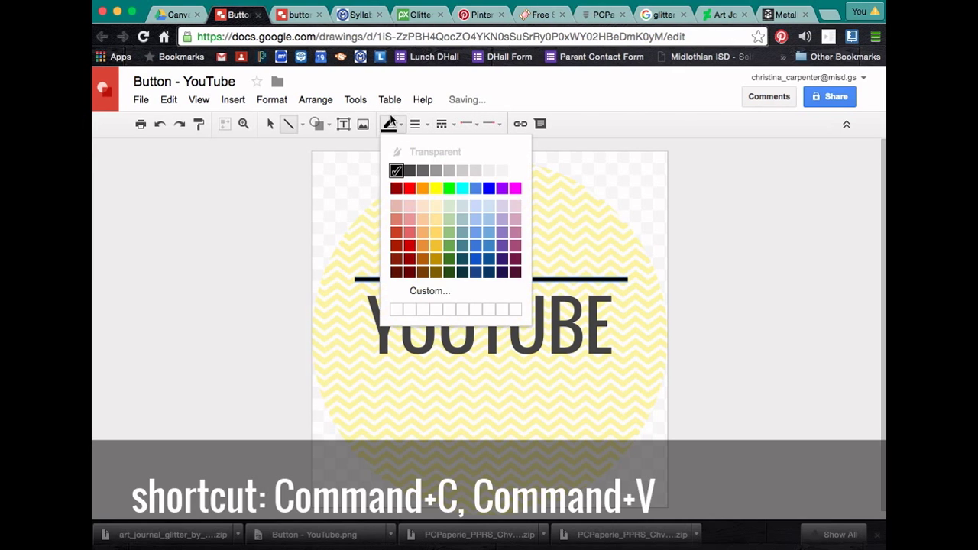
pyautogui.click(411, 171)
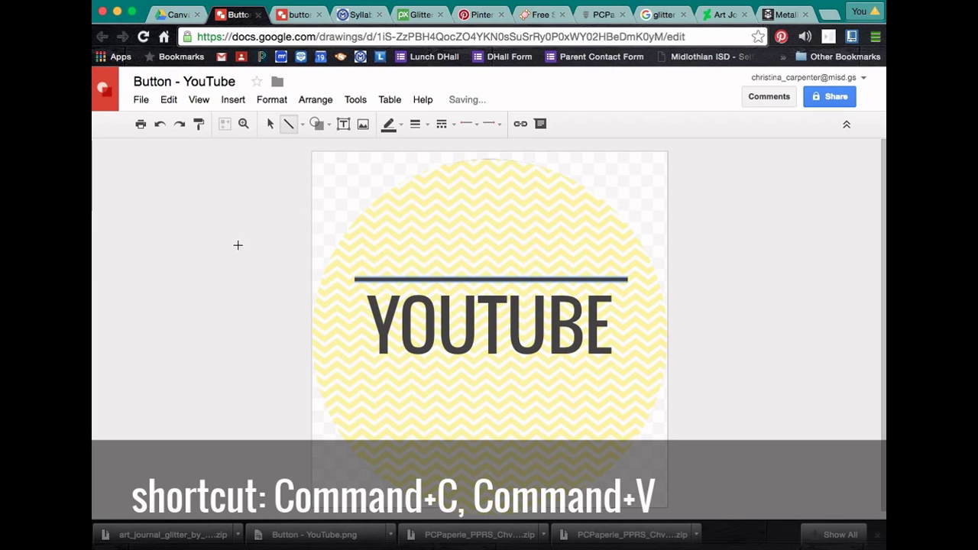
# Duplicate the line below YOUTUBE, adjust the top line, and recentre the chevron circle.
pyautogui.click(270, 124)
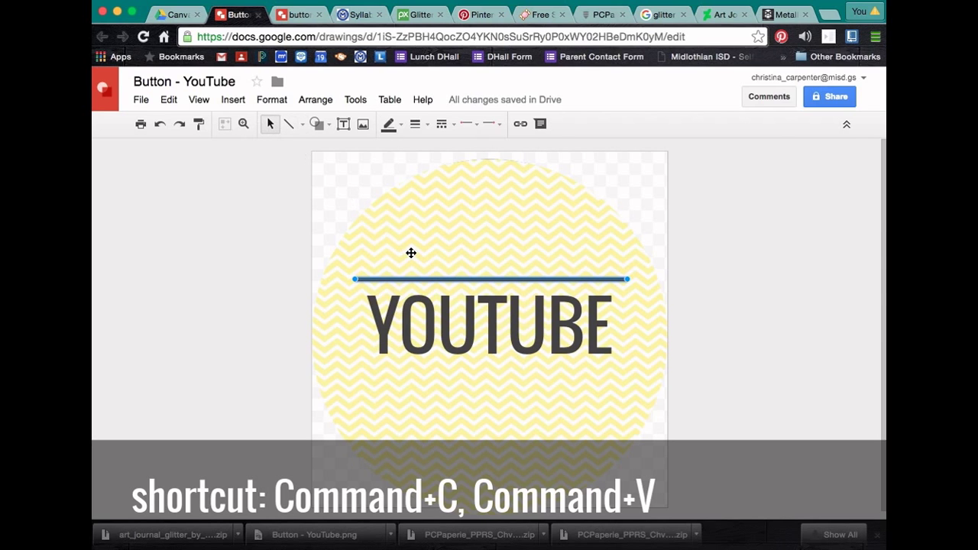
pyautogui.press('super+v')
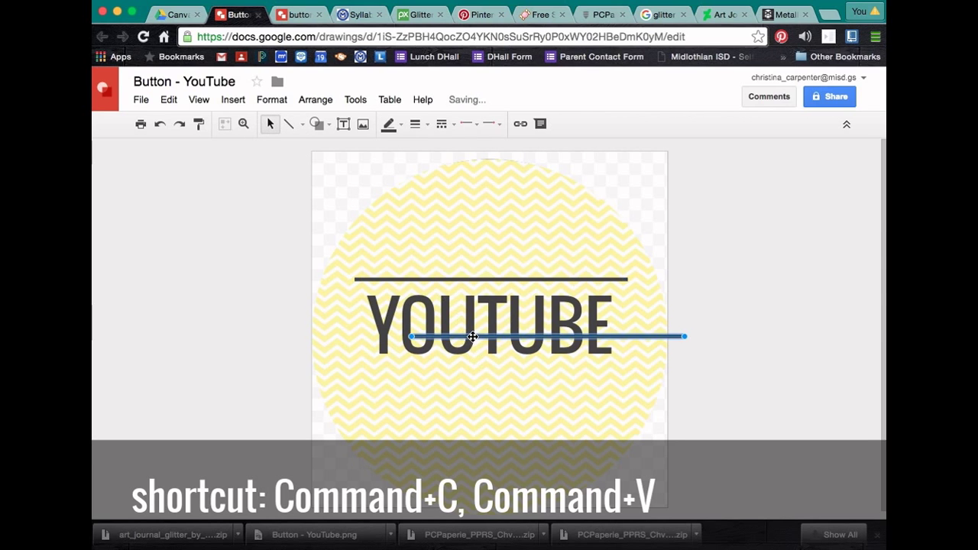
pyautogui.moveTo(468, 339); pyautogui.dragTo(411, 368)
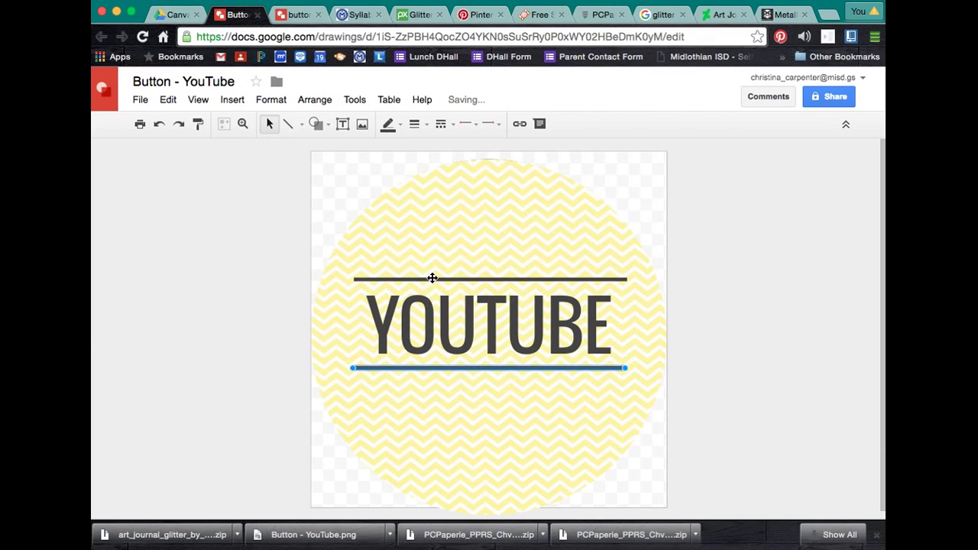
pyautogui.moveTo(432, 279)
pyautogui.mouseDown()
pyautogui.moveTo(422, 277)
pyautogui.moveTo(431, 280)
pyautogui.mouseUp()
pyautogui.click(760, 393)
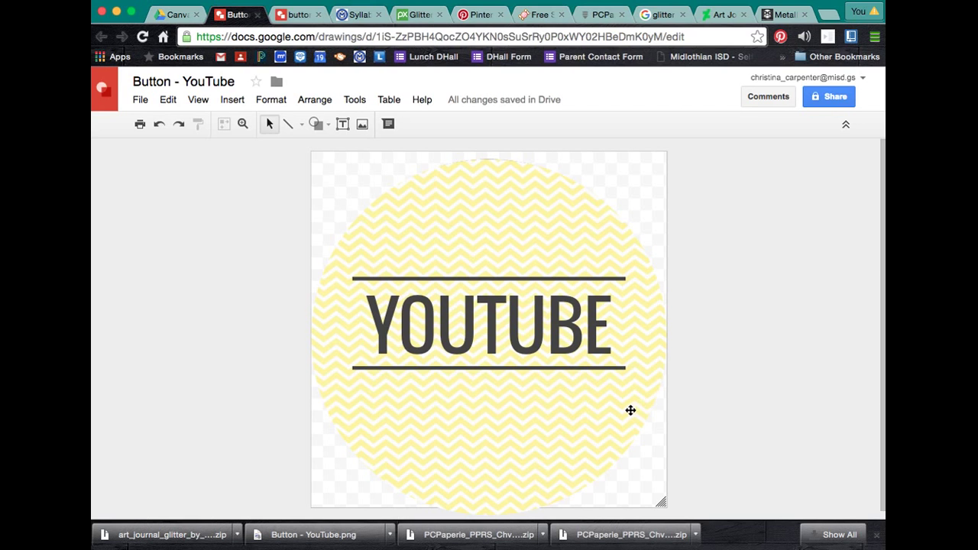
pyautogui.moveTo(629, 410)
pyautogui.mouseDown()
pyautogui.moveTo(628, 398)
pyautogui.moveTo(629, 409)
pyautogui.mouseUp()
pyautogui.click(731, 413)
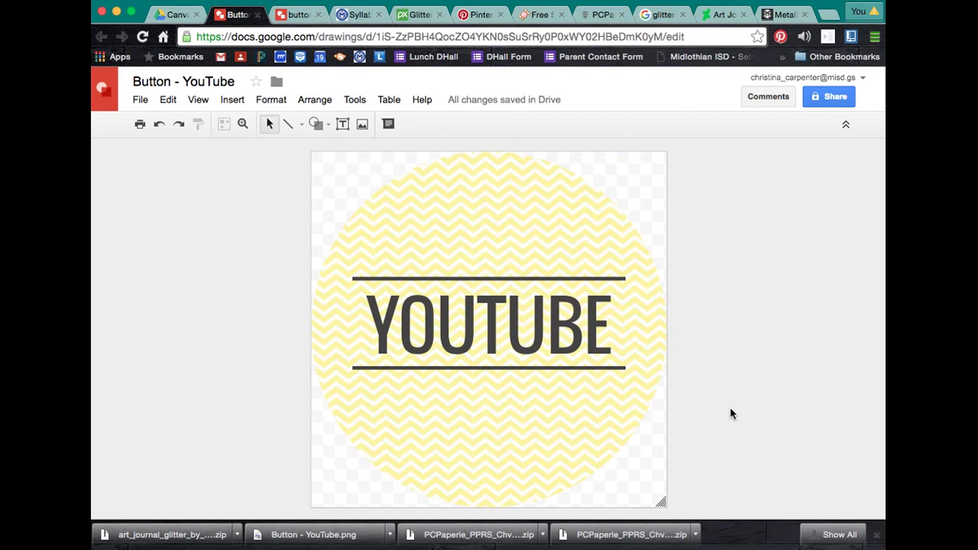
# Change the chevron image's mask shape from circle to teardrop, after briefly trying a smiley face.
pyautogui.click(535, 182)
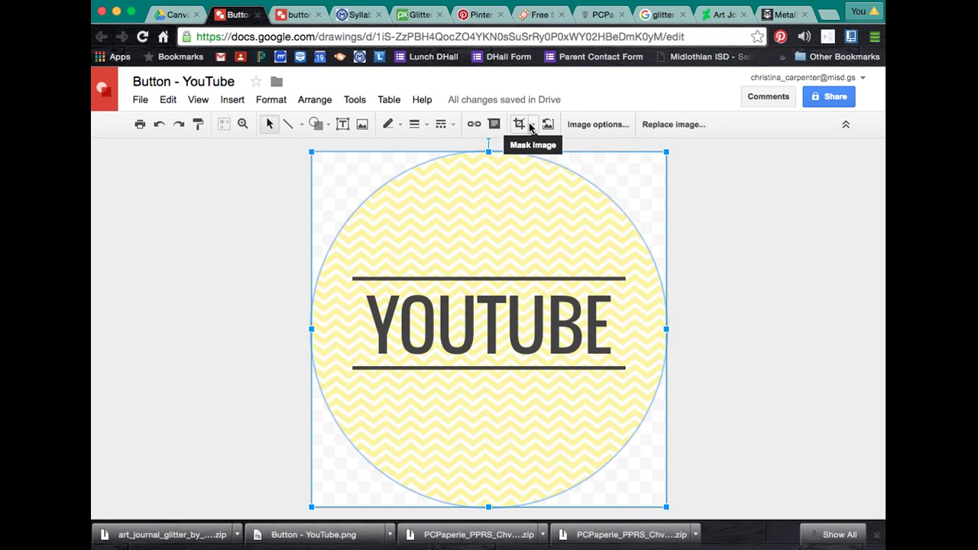
pyautogui.click(534, 125)
pyautogui.moveTo(533, 169)
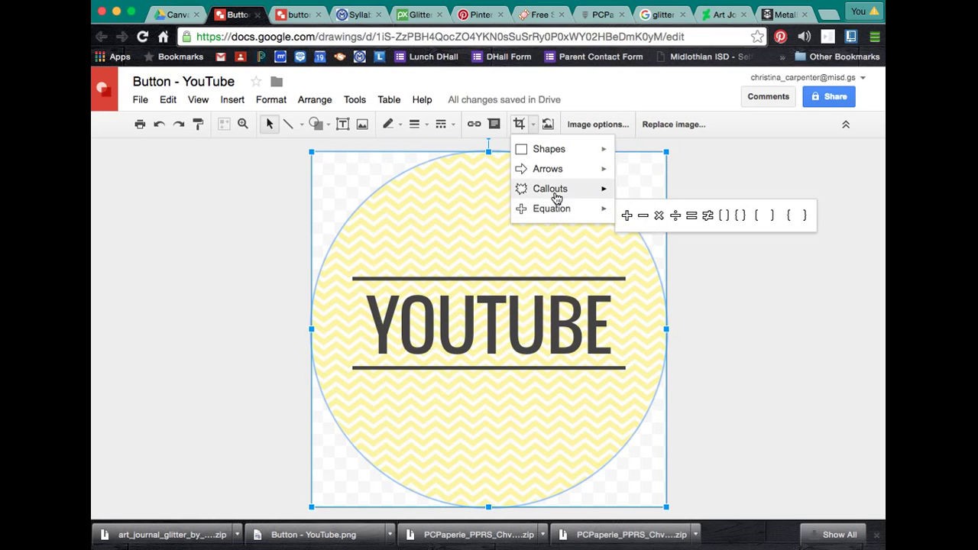
pyautogui.moveTo(556, 197)
pyautogui.moveTo(574, 154)
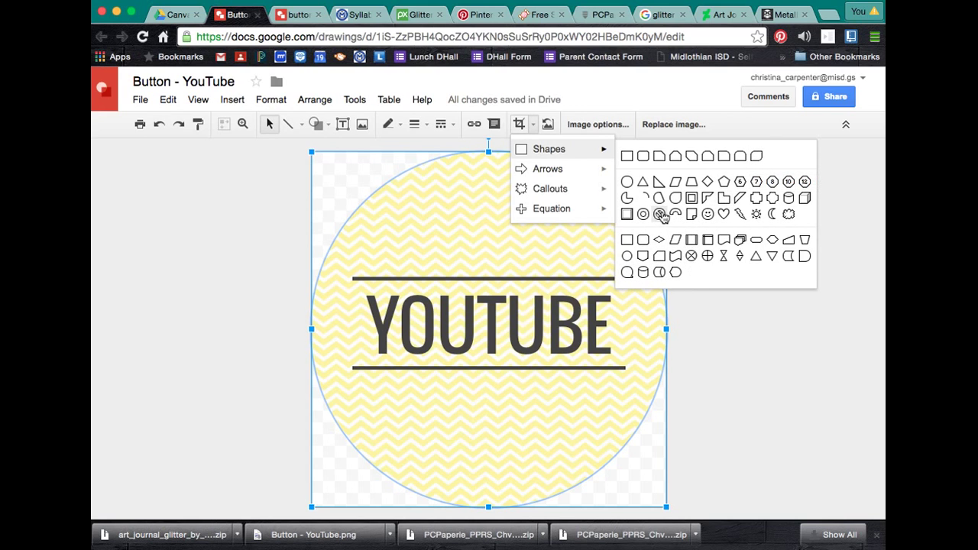
pyautogui.click(708, 217)
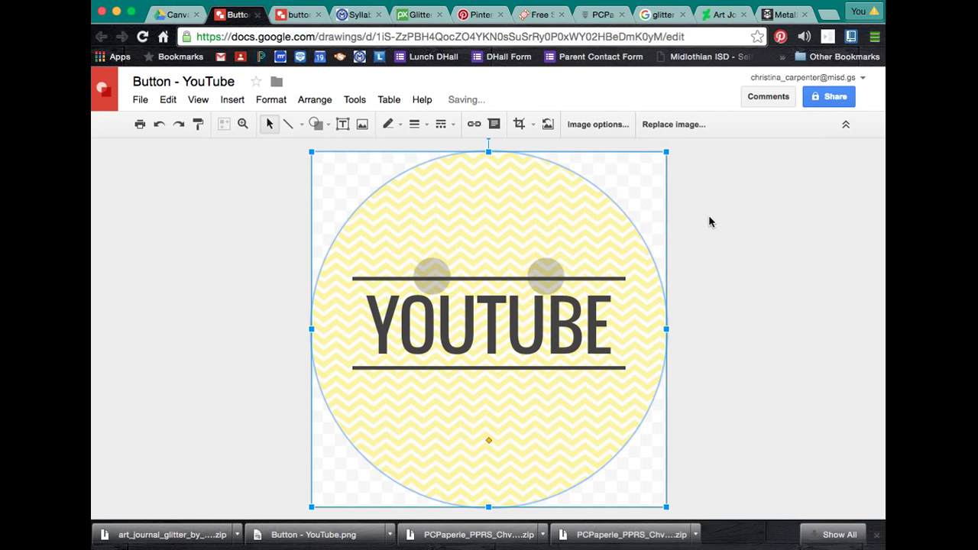
pyautogui.click(533, 125)
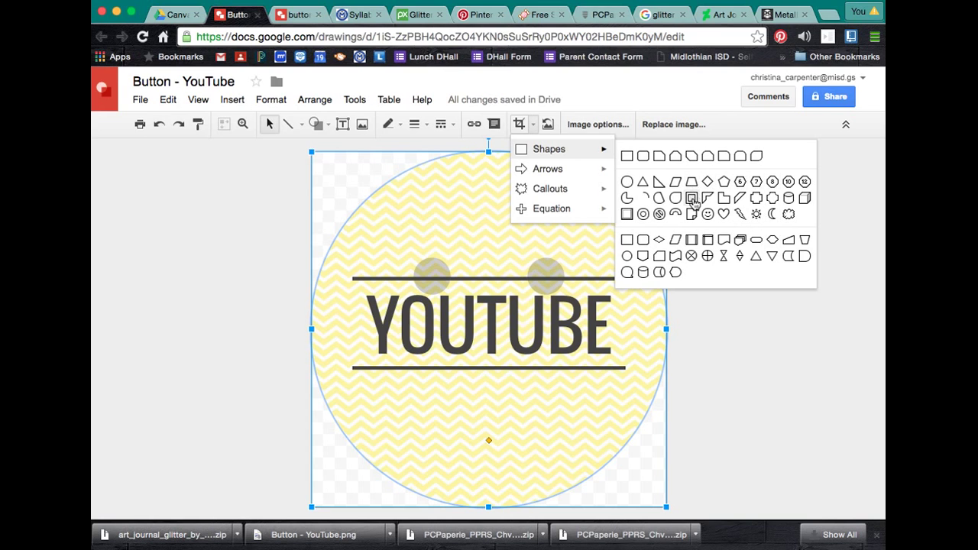
pyautogui.click(677, 200)
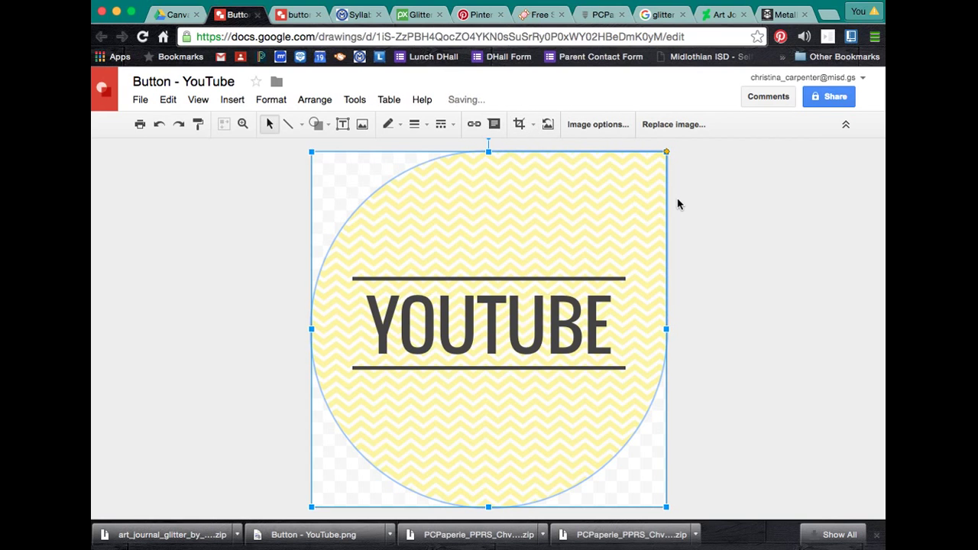
pyautogui.click(734, 235)
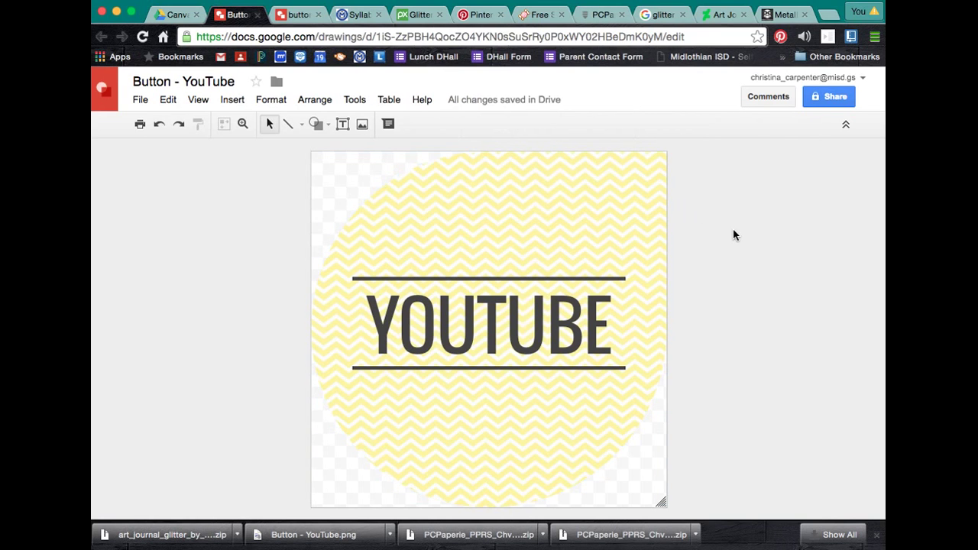
# Switch to the Canvas syllabus editor and scroll through its button table.
pyautogui.click(363, 15)
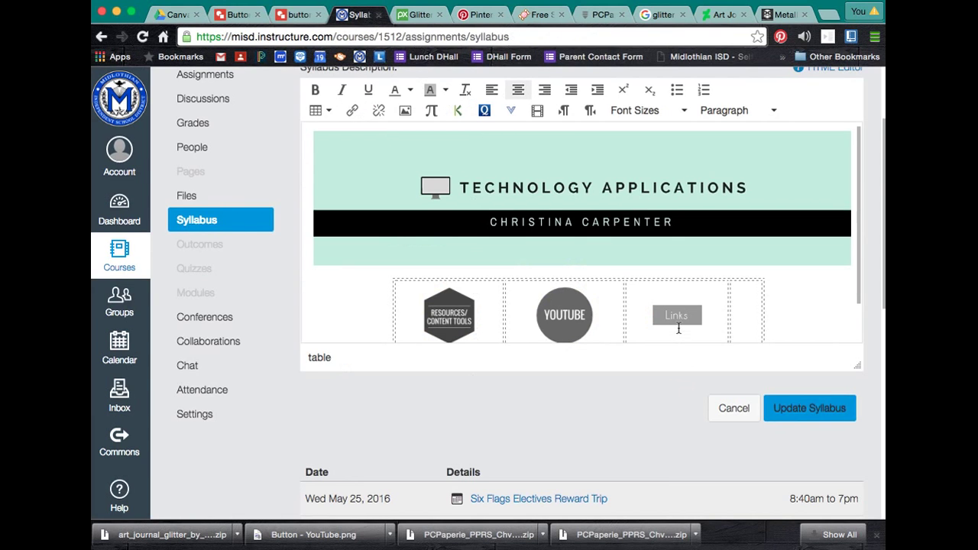
pyautogui.scroll(-5, 676, 327)
pyautogui.scroll(4, 677, 331)
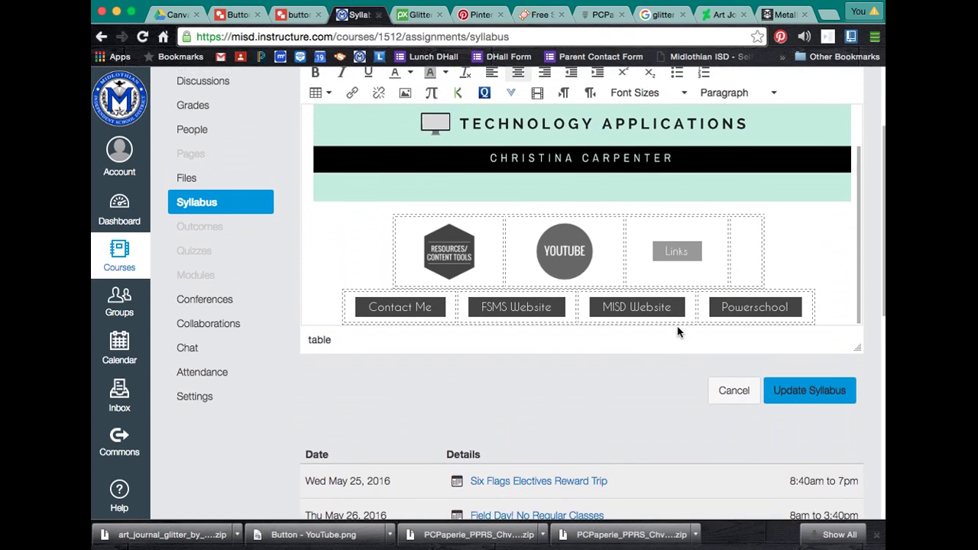